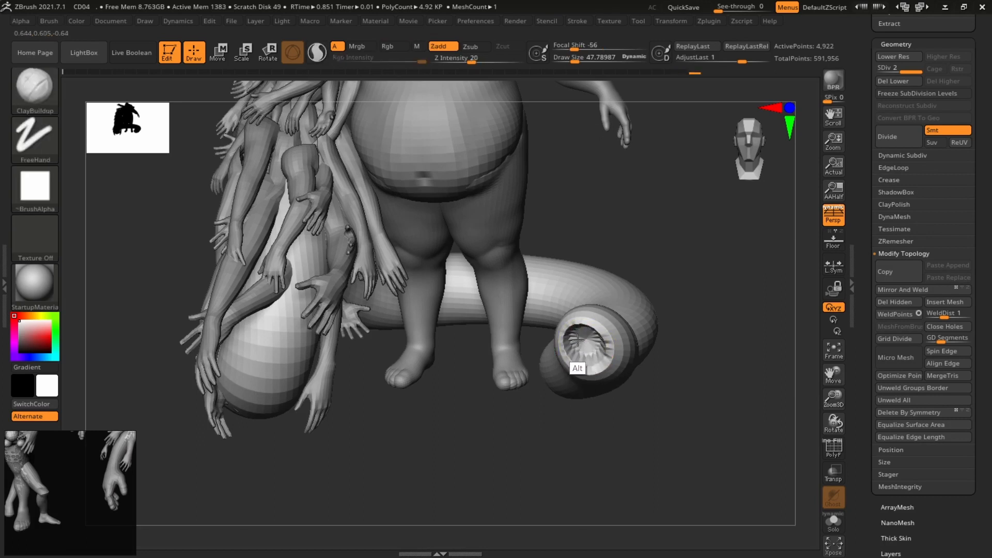
Load the fnTeethIMM insert brush from the Flipped Normals creature kit brush folder and choose its LongGeneric tooth.
mouse_move(742, 337)
alt+mouse_down()
mouse_move(749, 325)
mouse_move(724, 288)
mouse_move(735, 280)
alt+mouse_up()
key(b)
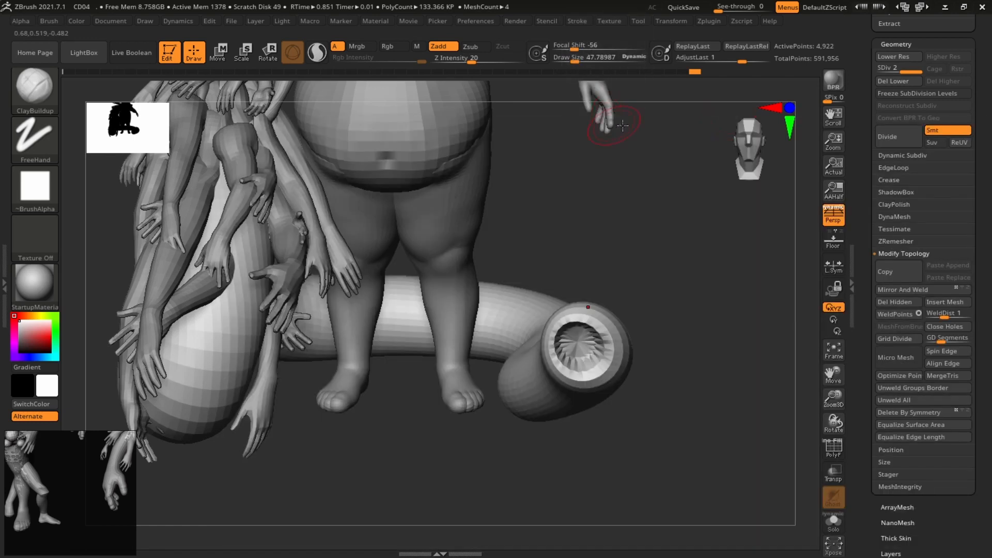
click(85, 52)
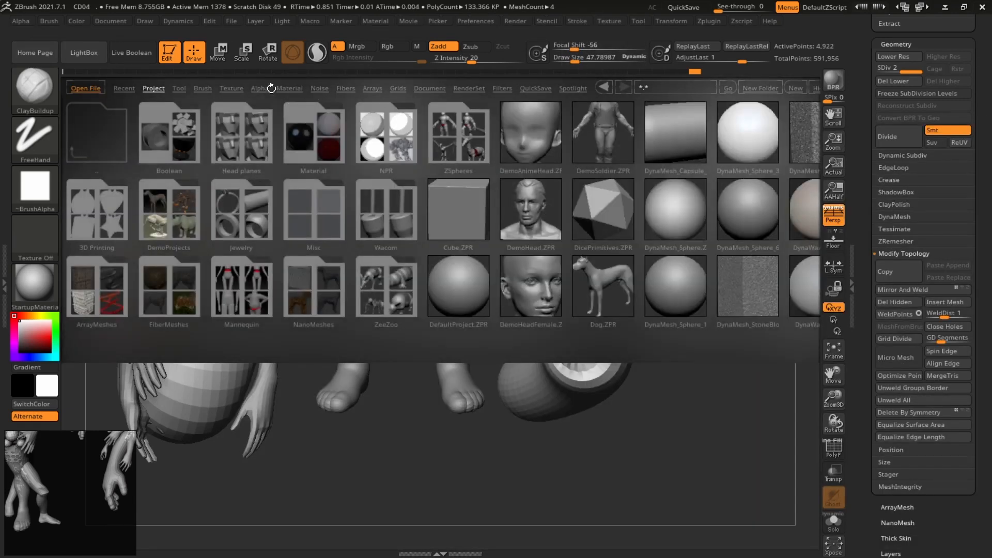
click(201, 89)
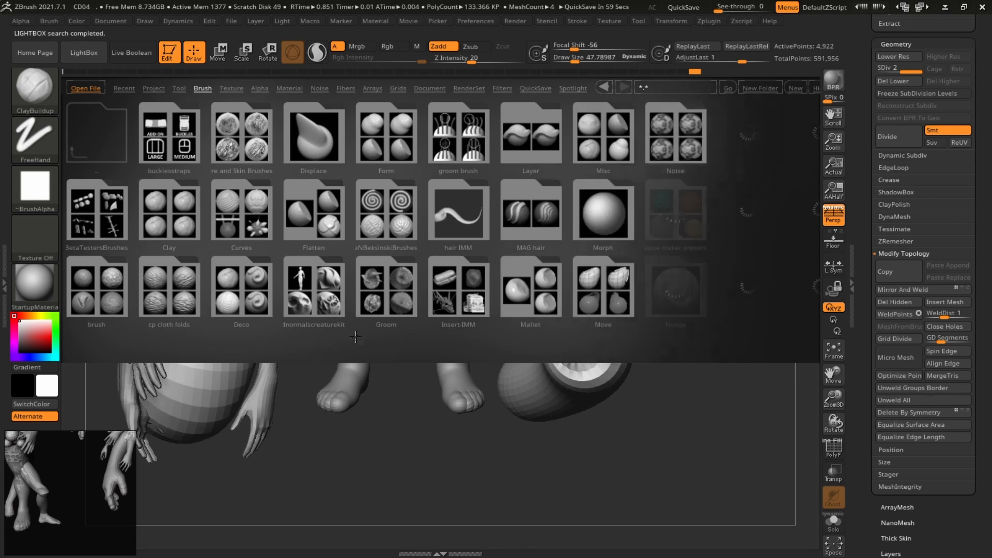
scroll(336, 310, down, 3)
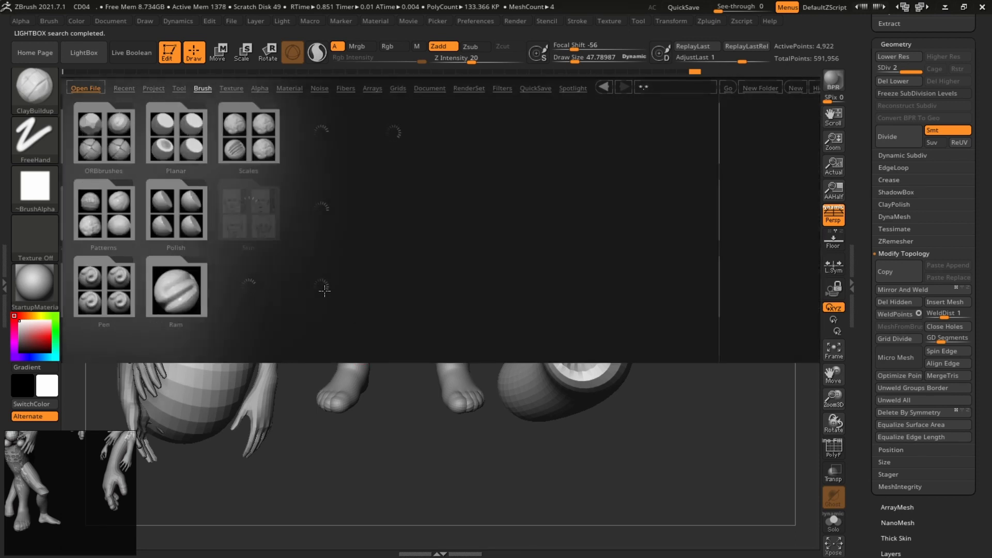
scroll(362, 294, up, 3)
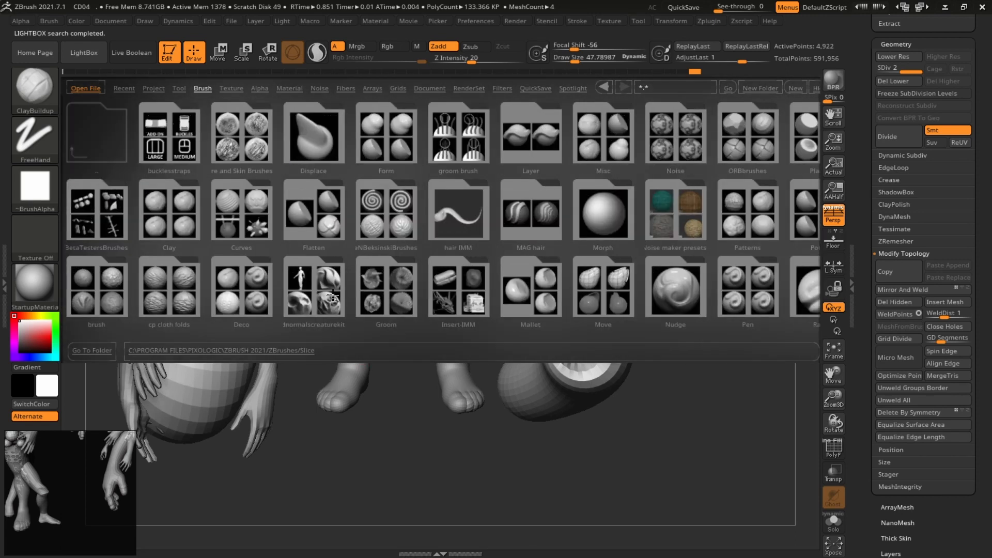
double_click(333, 295)
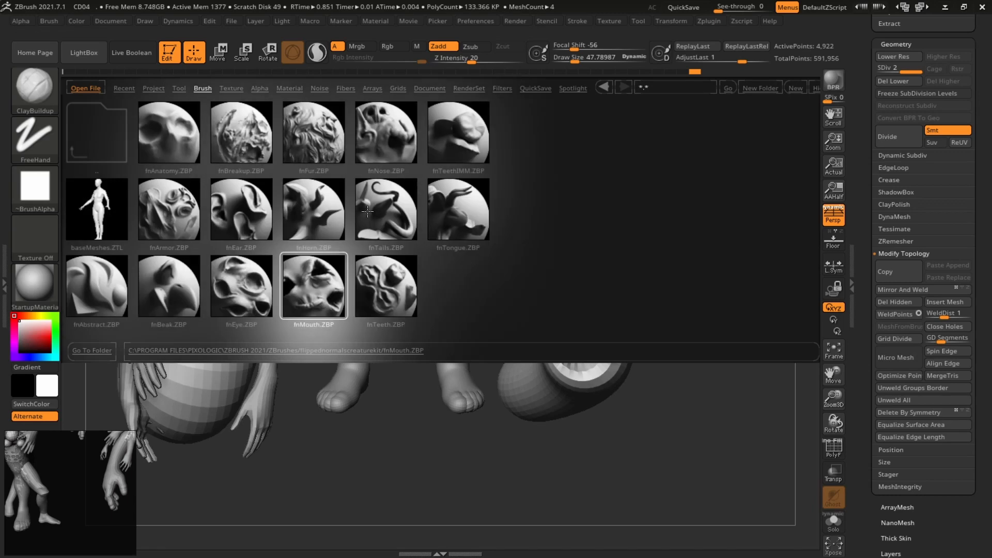
double_click(464, 139)
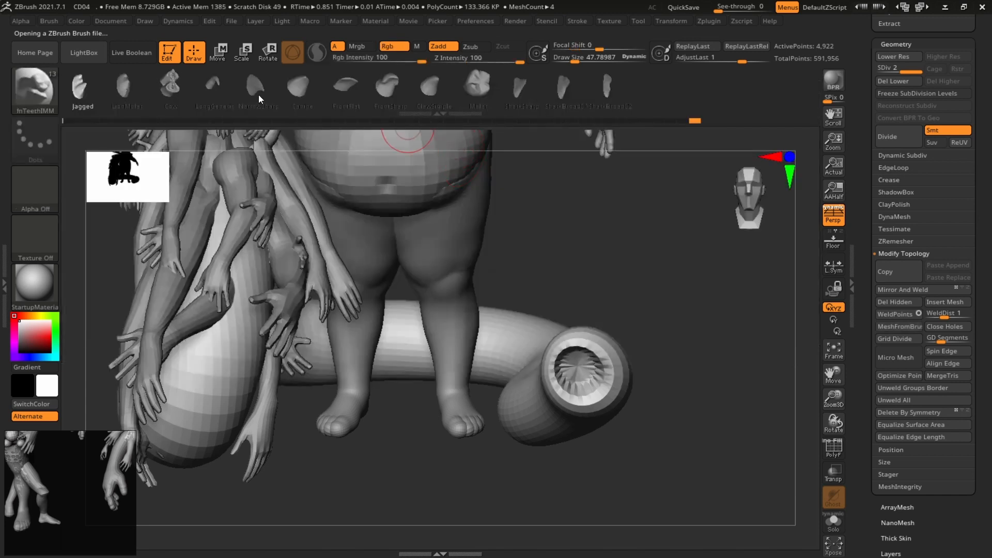
click(253, 93)
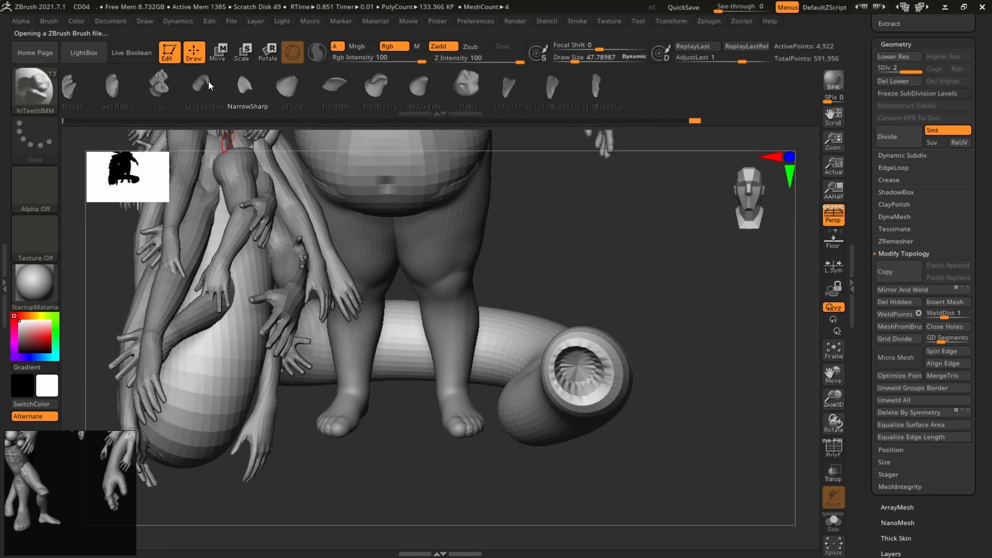
Delete the lower subdivision levels of the tentacle so that teeth can be inserted into it.
click(587, 344)
drag(784, 299, 801, 253)
scroll(867, 146, up, 3)
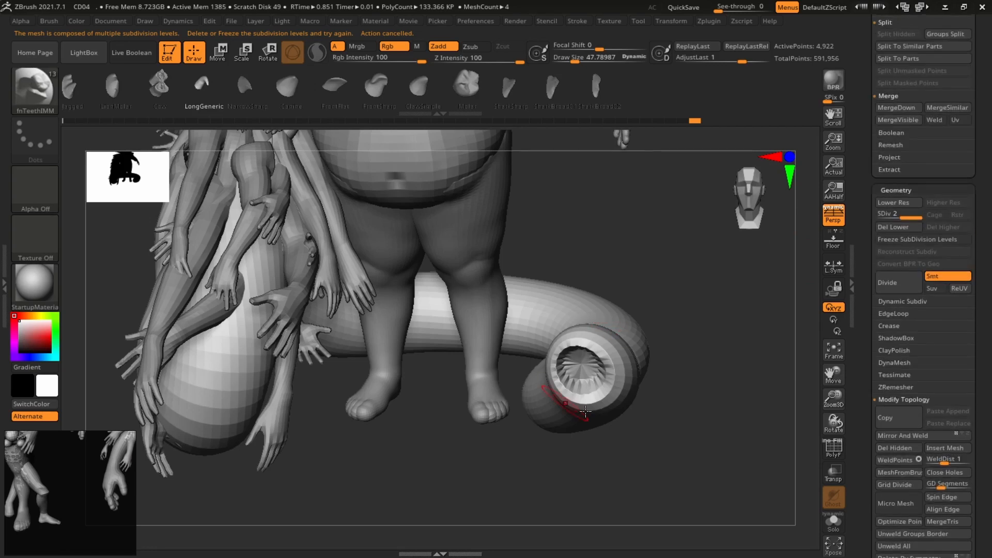
mouse_move(757, 290)
mouse_down()
mouse_move(654, 289)
mouse_move(765, 274)
mouse_up()
click(899, 227)
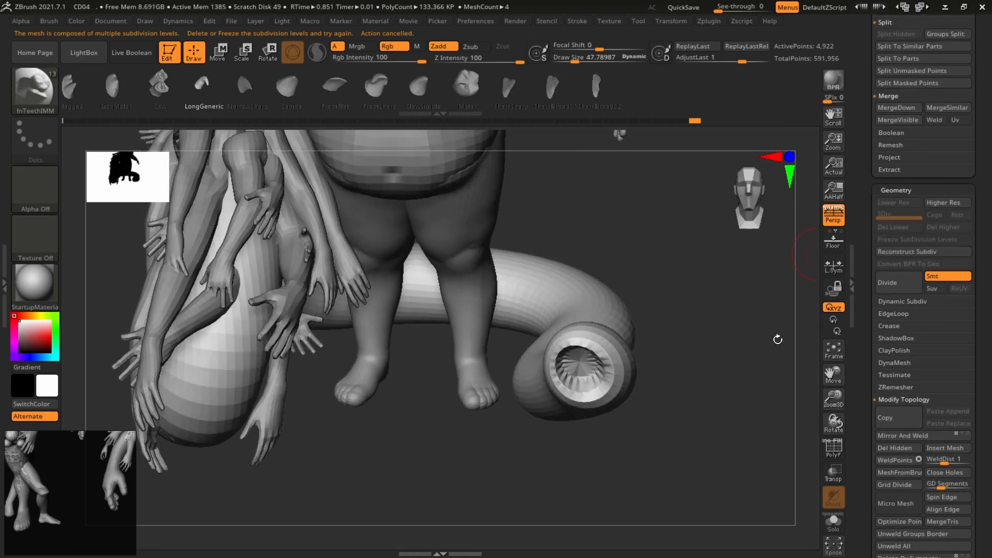
Insert a LongGeneric tooth at the upper edge of the tentacle's mouth and shift it into place on the rim.
alt+drag(765, 354, 618, 359)
alt+drag(713, 290, 734, 261)
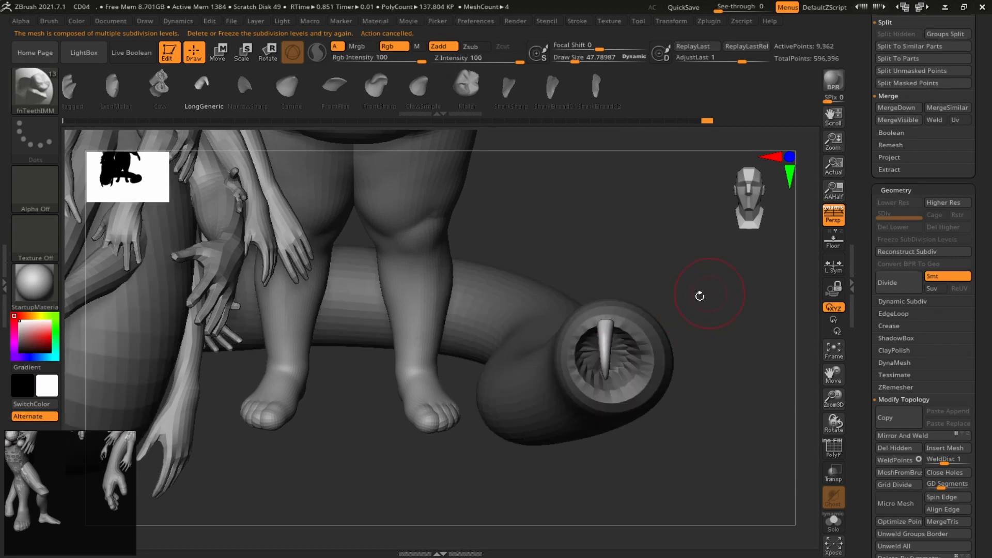
drag(700, 294, 644, 320)
key(w)
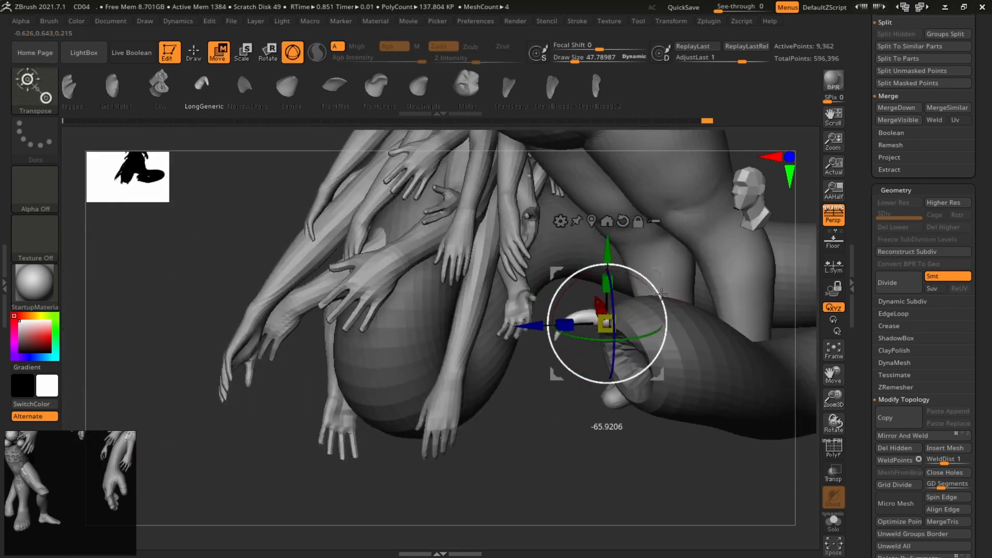
drag(530, 326, 546, 326)
key(q)
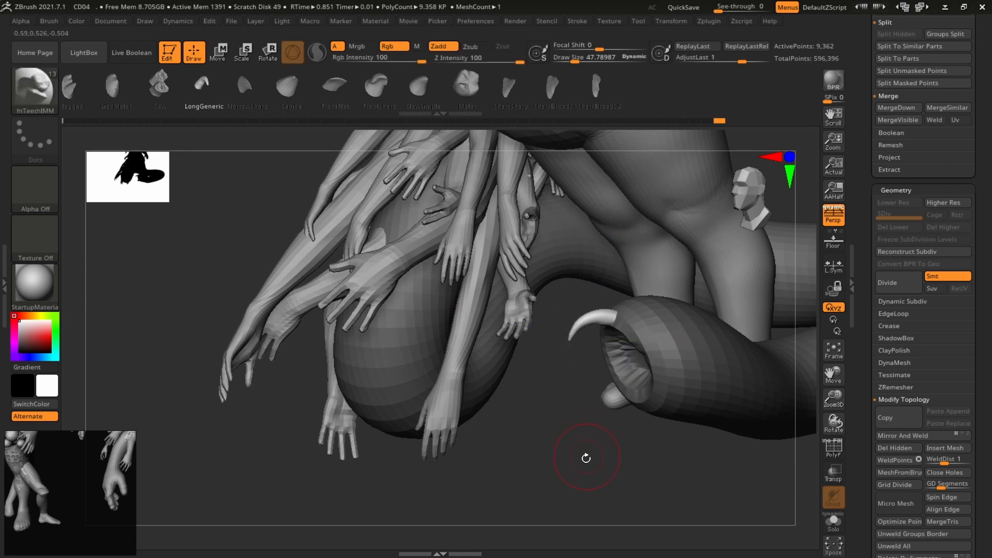
Insert two more large teeth on the upper-right and right side of the tentacle mouth's rim and position them.
mouse_move(586, 458)
mouse_down()
mouse_move(633, 497)
mouse_move(727, 299)
mouse_move(627, 328)
mouse_move(652, 308)
mouse_up()
key(w)
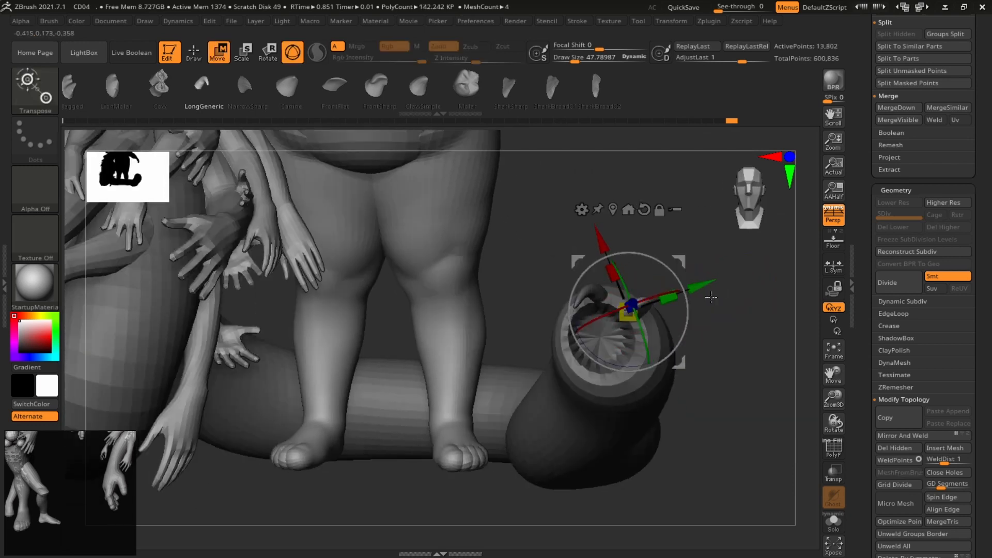
mouse_move(713, 330)
mouse_down()
mouse_move(661, 331)
mouse_move(708, 336)
mouse_up()
key(q)
mouse_move(653, 352)
mouse_down()
mouse_move(705, 363)
mouse_move(652, 362)
mouse_up()
key(w)
drag(726, 370, 584, 374)
key(q)
drag(517, 378, 620, 372)
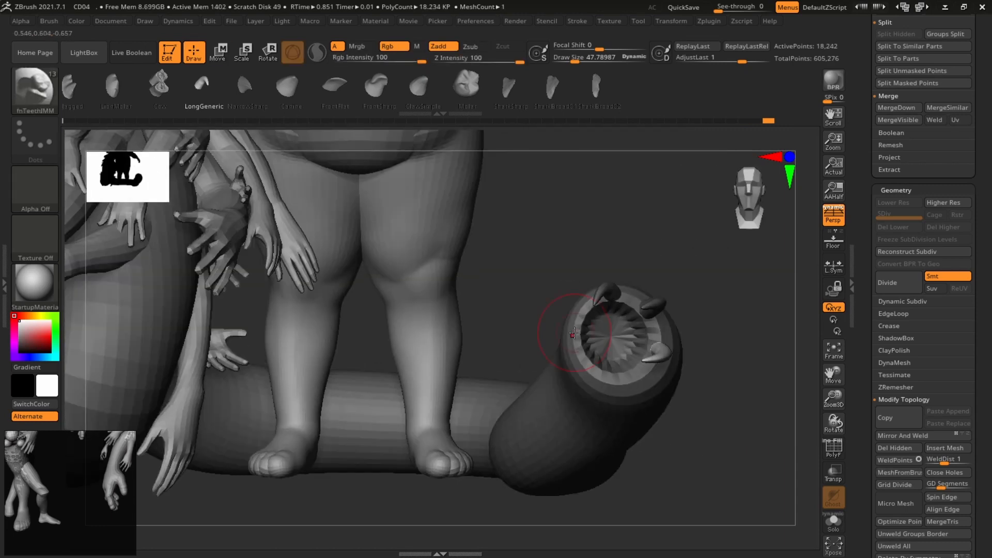
Insert large teeth on the left and lower-left side of the tentacle mouth's rim and position them.
drag(575, 333, 594, 323)
key(w)
drag(504, 308, 512, 310)
key(q)
mouse_move(734, 285)
mouse_down()
mouse_move(691, 281)
mouse_move(734, 285)
mouse_up()
key(w)
key(q)
drag(688, 318, 715, 317)
drag(582, 355, 602, 344)
key(w)
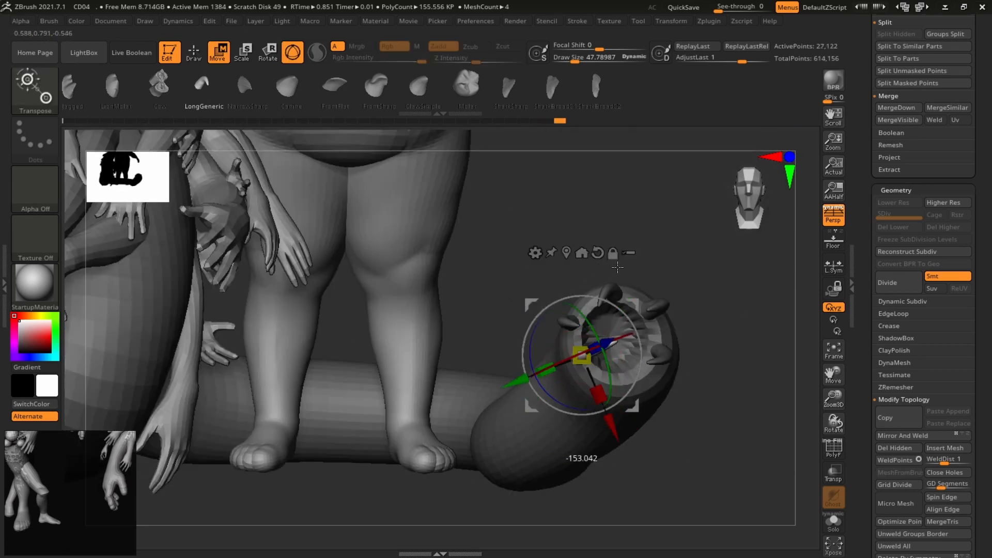
right_drag(524, 377, 483, 375)
key(q)
Insert a large tooth at the lower edge of the tentacle mouth and adjust its placement on the rim.
right_drag(690, 336, 722, 350)
drag(622, 379, 622, 404)
key(w)
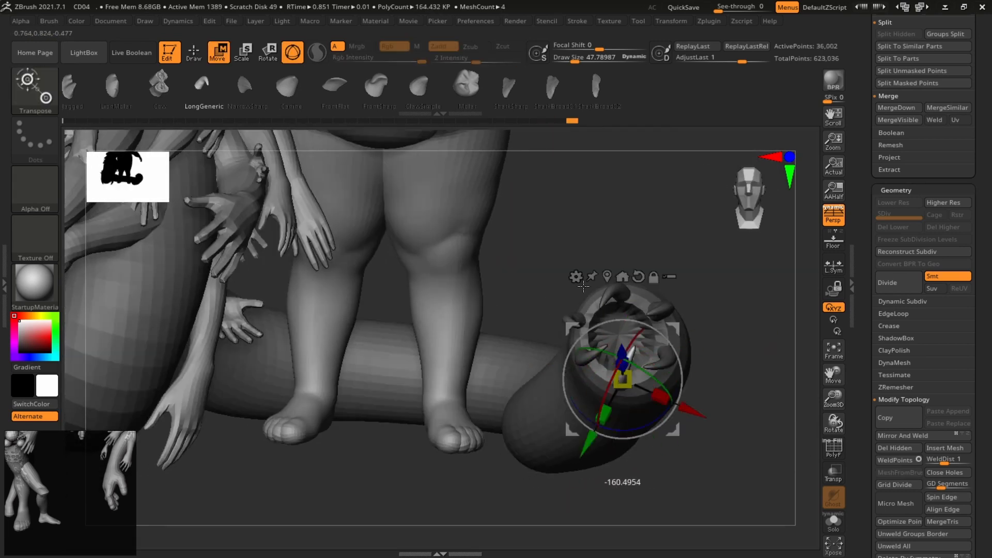
right_drag(604, 413, 614, 410)
drag(597, 404, 603, 397)
key(q)
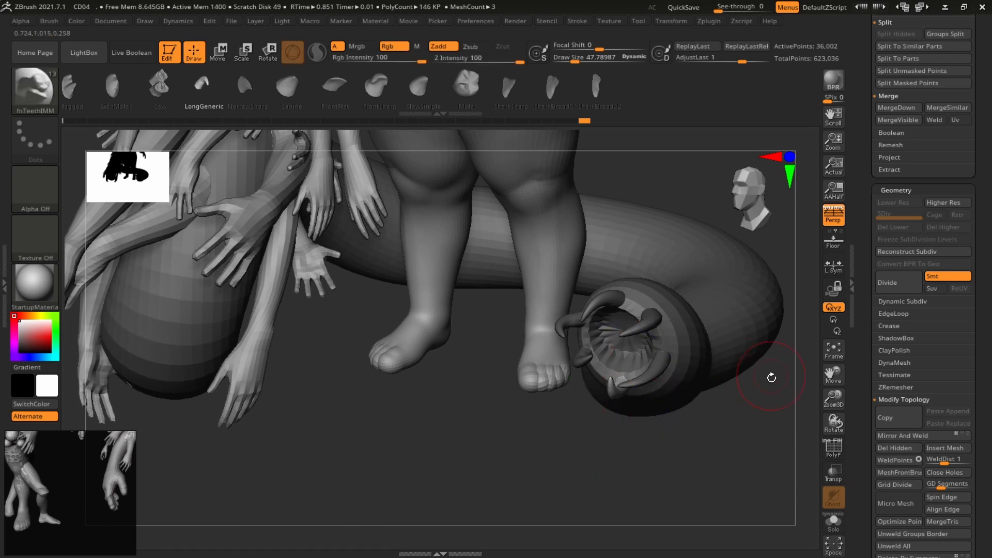
drag(778, 338, 795, 288)
key(ctrl+z)
Fill the gaps between the large teeth with smaller teeth on the inner and outer rim of the tentacle mouth.
right_drag(795, 288, 693, 268)
right_drag(762, 294, 684, 302)
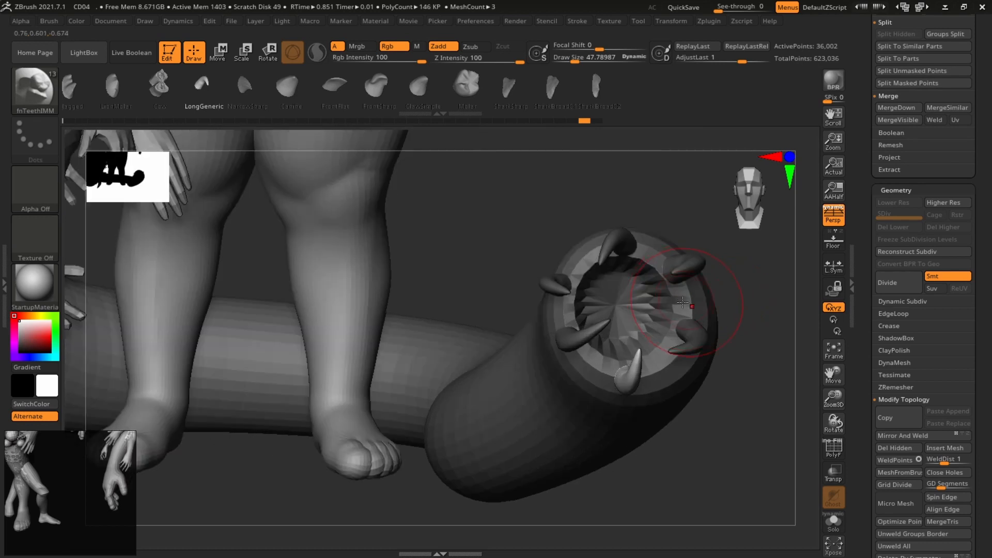
drag(664, 303, 663, 287)
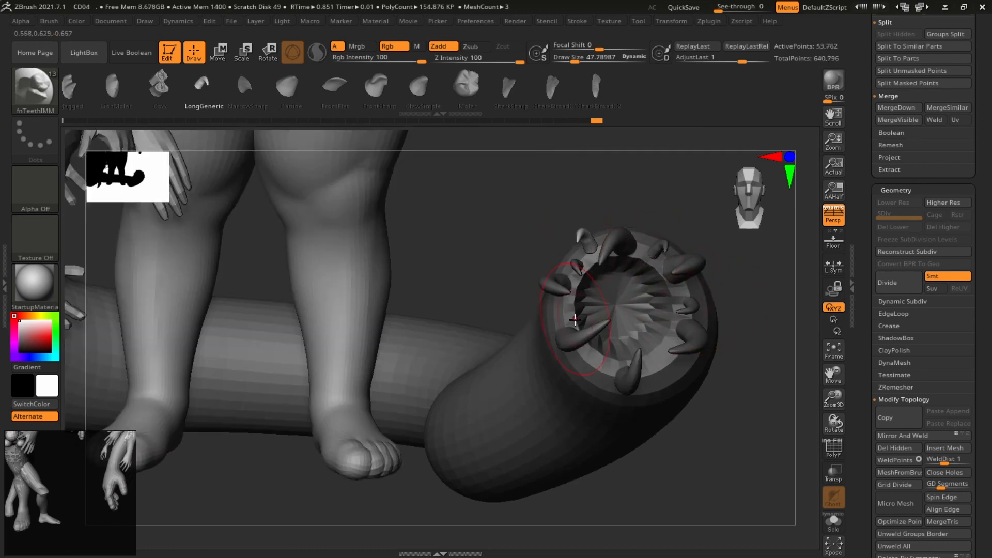
drag(598, 353, 660, 386)
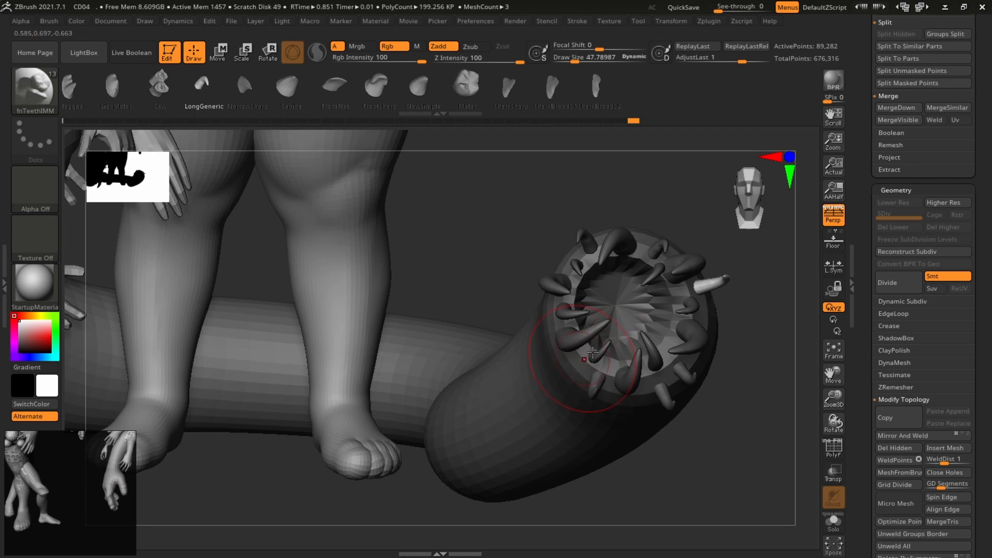
click(575, 254)
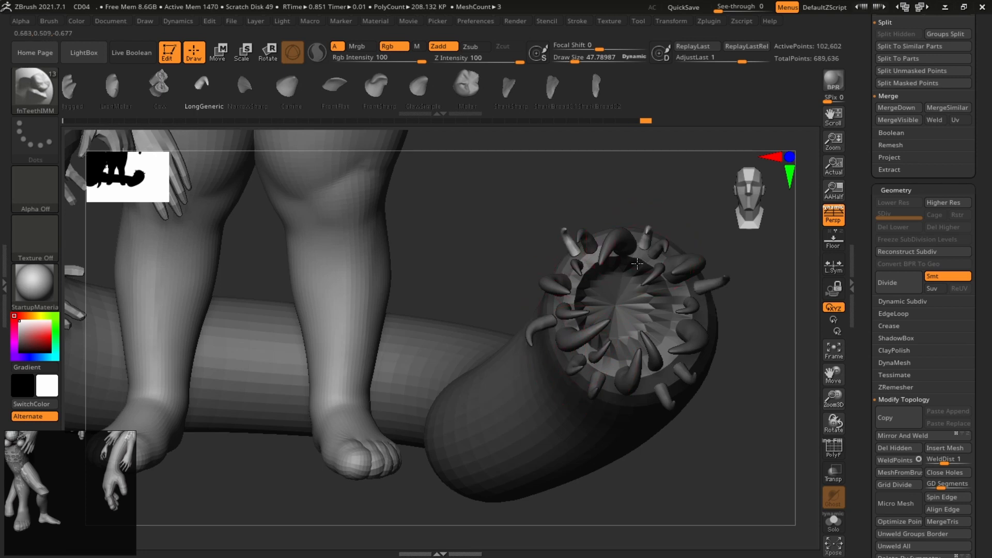
drag(637, 264, 638, 262)
Add further teeth around the lower and upper outer edges of the tentacle mouth from several viewing angles.
mouse_move(762, 260)
mouse_down()
mouse_move(768, 268)
mouse_move(760, 269)
mouse_up()
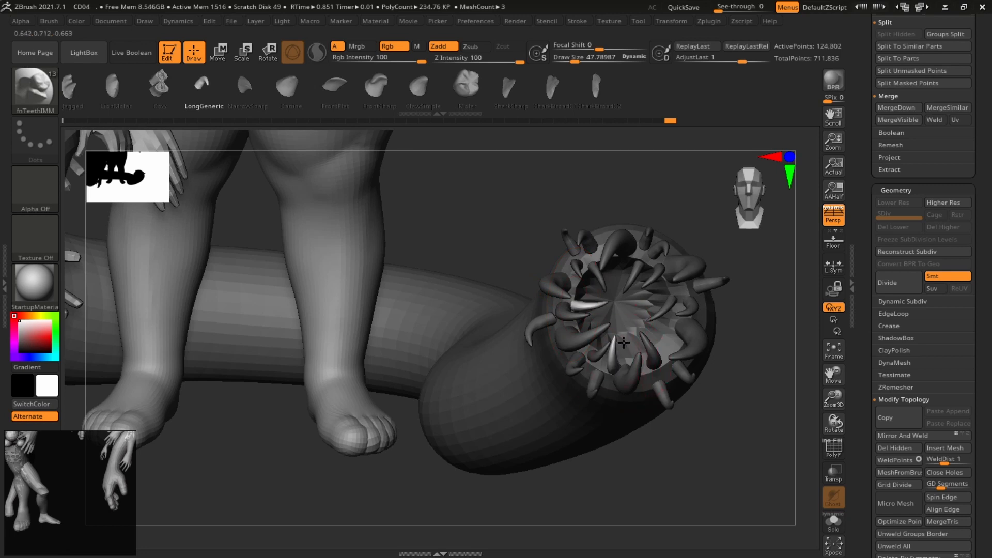
drag(660, 385, 668, 406)
drag(756, 292, 736, 311)
drag(618, 397, 621, 411)
drag(744, 310, 744, 351)
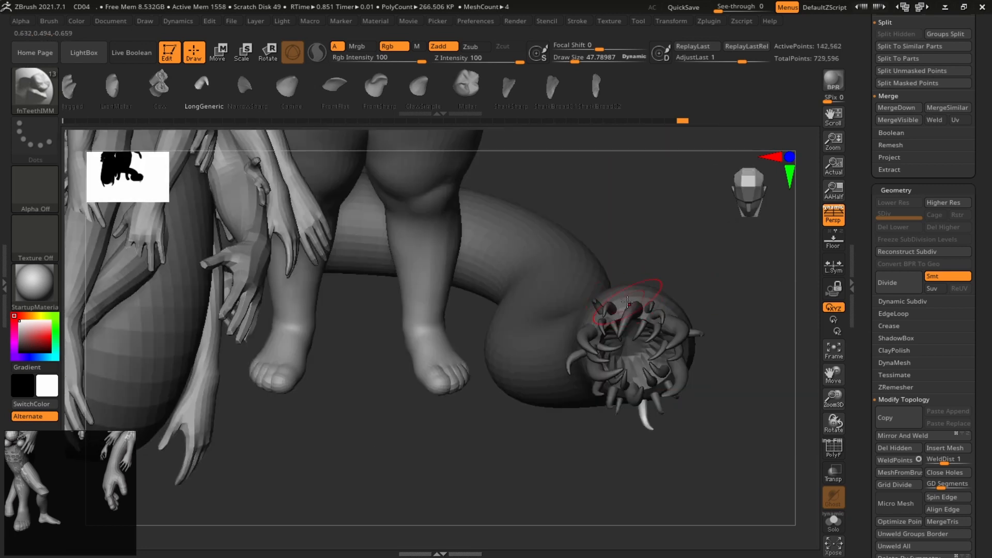
drag(638, 312, 651, 296)
Frame the whole figure from the front, make the body the active subtool and run a BPR render.
drag(760, 320, 769, 288)
key(f)
alt+click(558, 268)
shift+drag(709, 275, 786, 219)
key(shift+r)
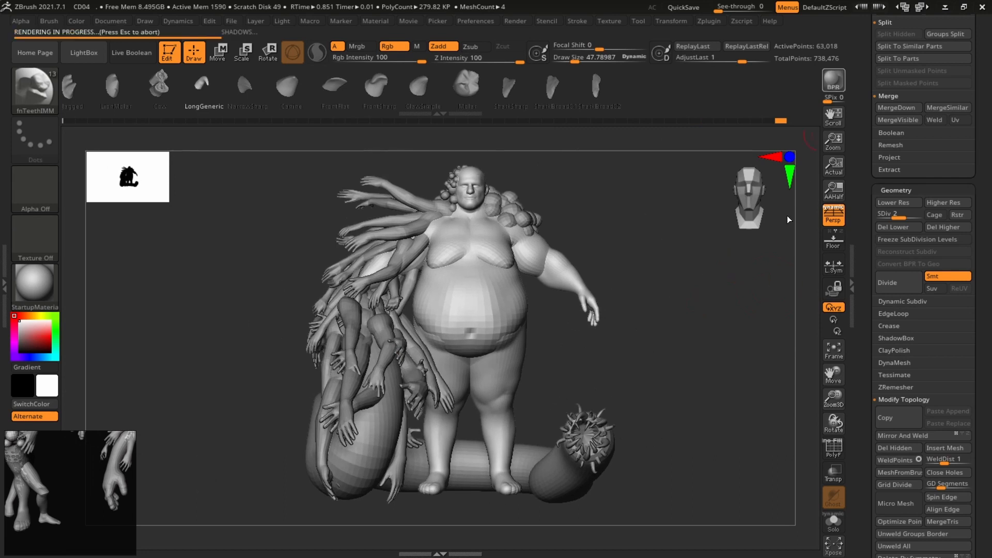
Save the current project.
mouse_move(740, 379)
mouse_down()
mouse_move(713, 381)
mouse_move(749, 351)
mouse_up()
key(ctrl+s)
key(Return)
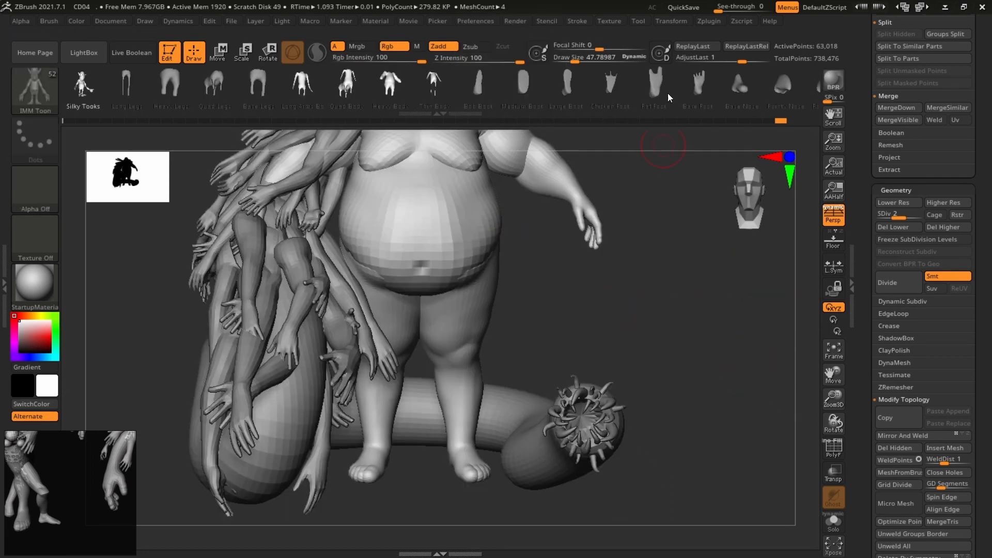
Examine the insert meshes in the IMM Toon brush for body parts suited to the creature.
drag(668, 93, 460, 103)
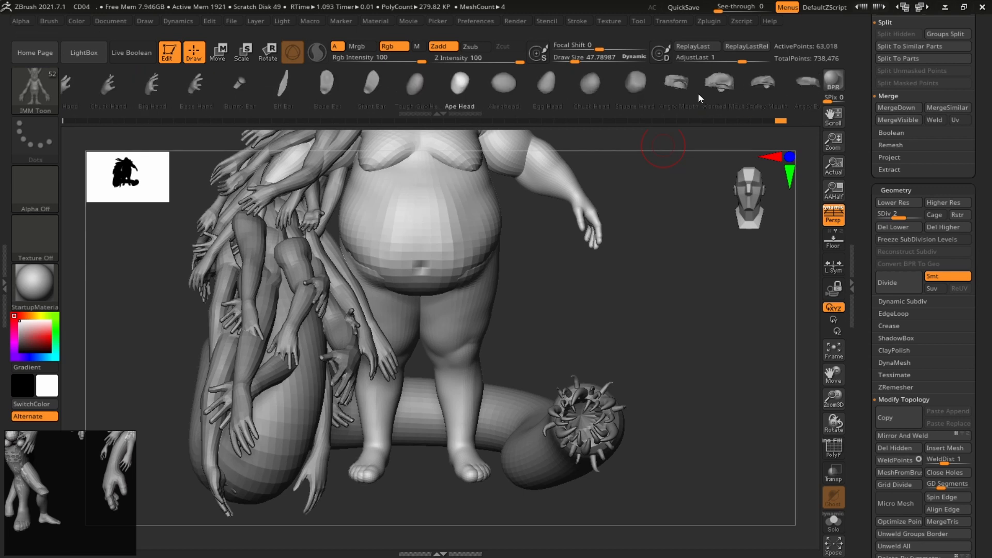
drag(699, 94, 594, 91)
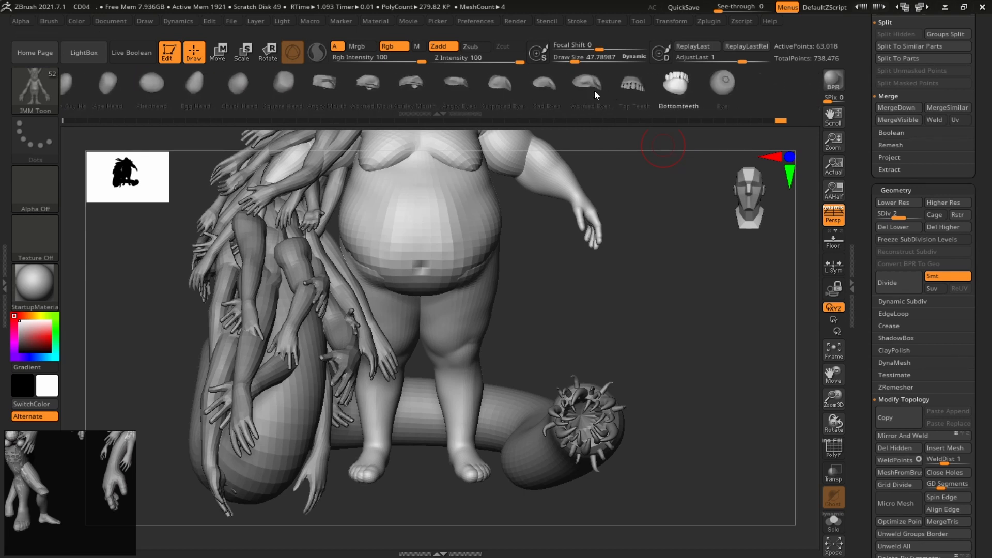
drag(331, 88, 631, 91)
drag(495, 92, 673, 101)
drag(736, 93, 533, 104)
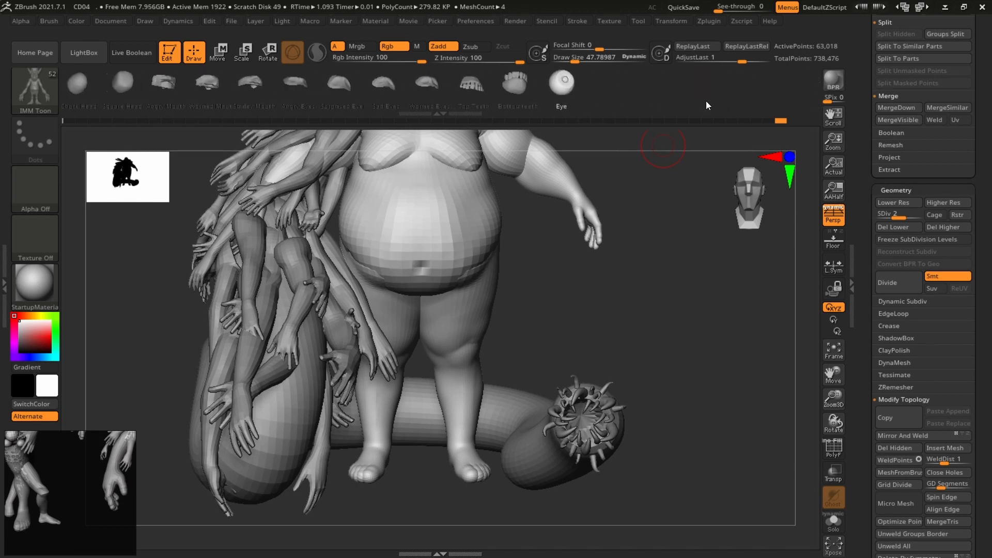
drag(473, 96, 672, 101)
drag(270, 101, 588, 106)
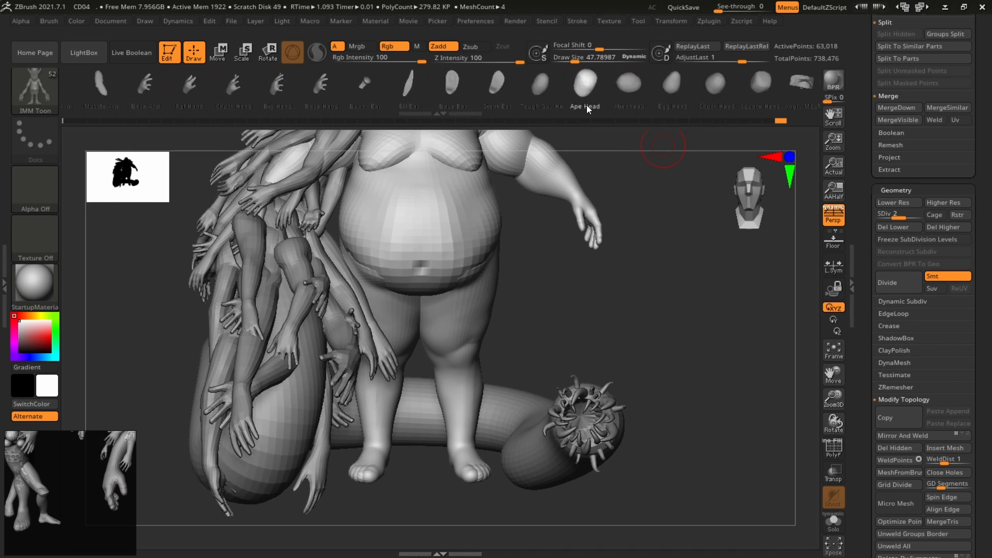
drag(465, 98, 734, 98)
drag(429, 104, 788, 108)
drag(537, 103, 672, 100)
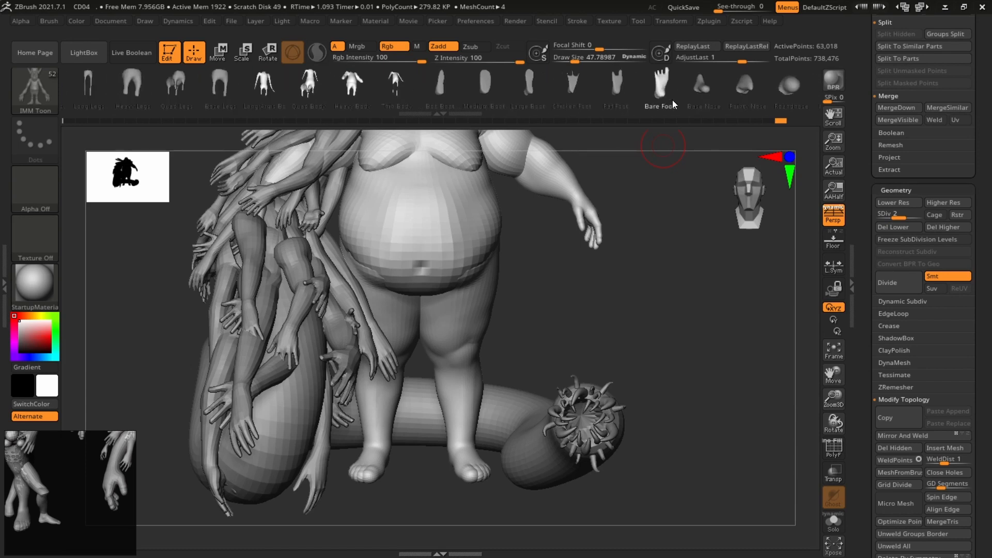
drag(488, 100, 764, 93)
Try the ChiselCreature brush with its Scale2 shape.
key(b)
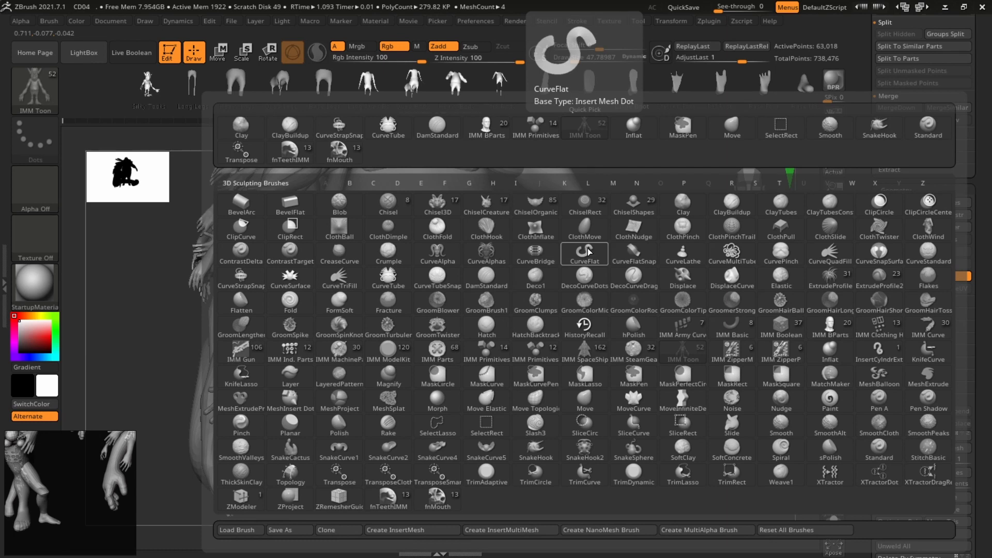
click(483, 207)
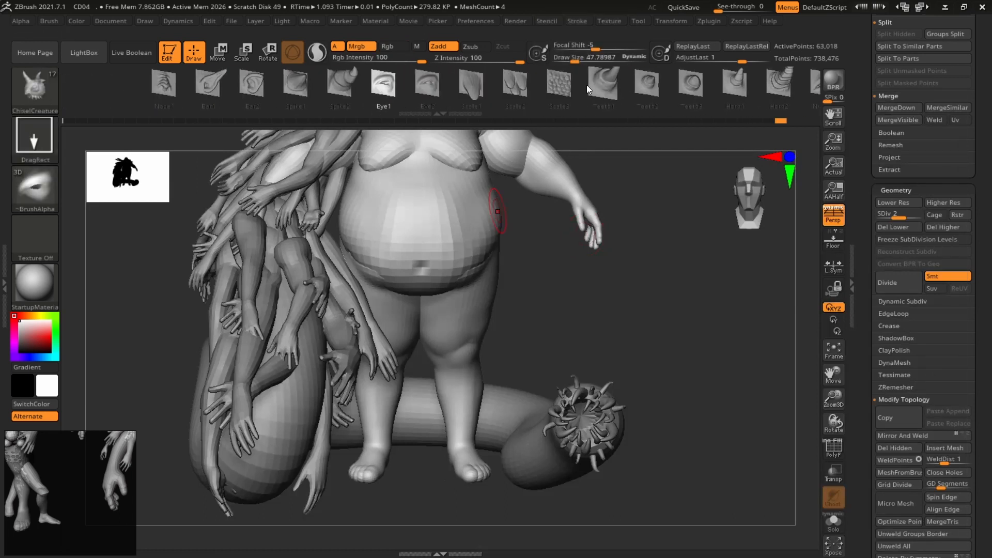
click(515, 85)
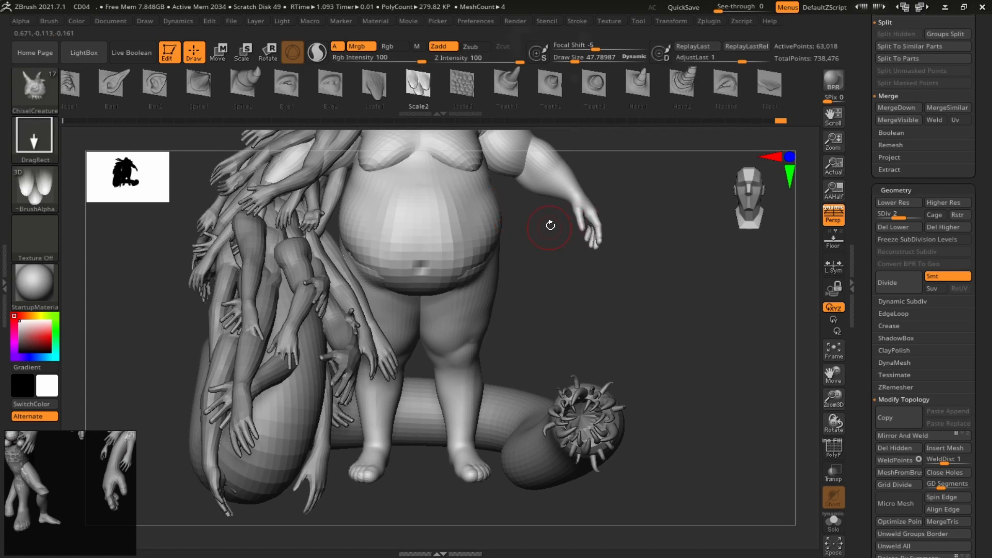
Choose the Mouth01 shape of the Chisel3D brush.
key(b)
click(408, 201)
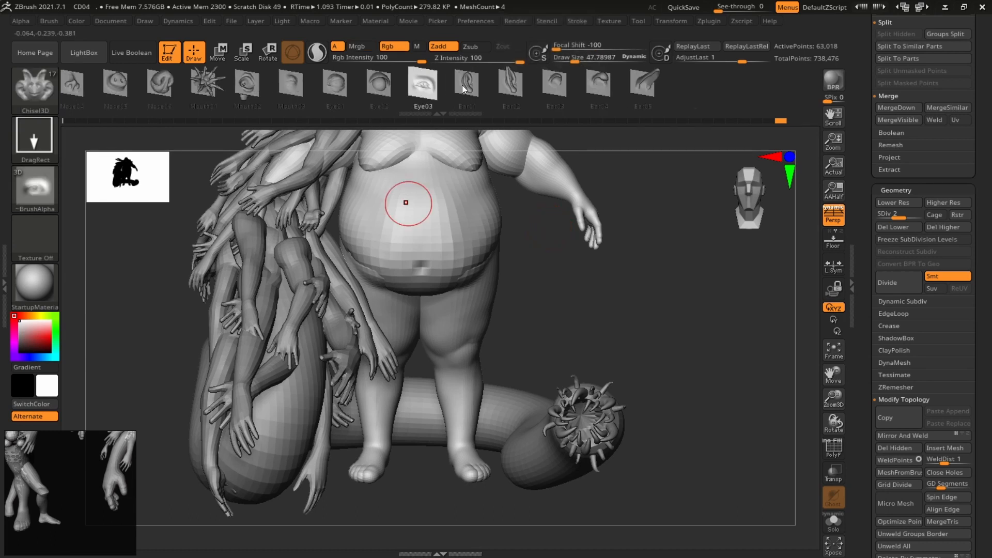
click(261, 87)
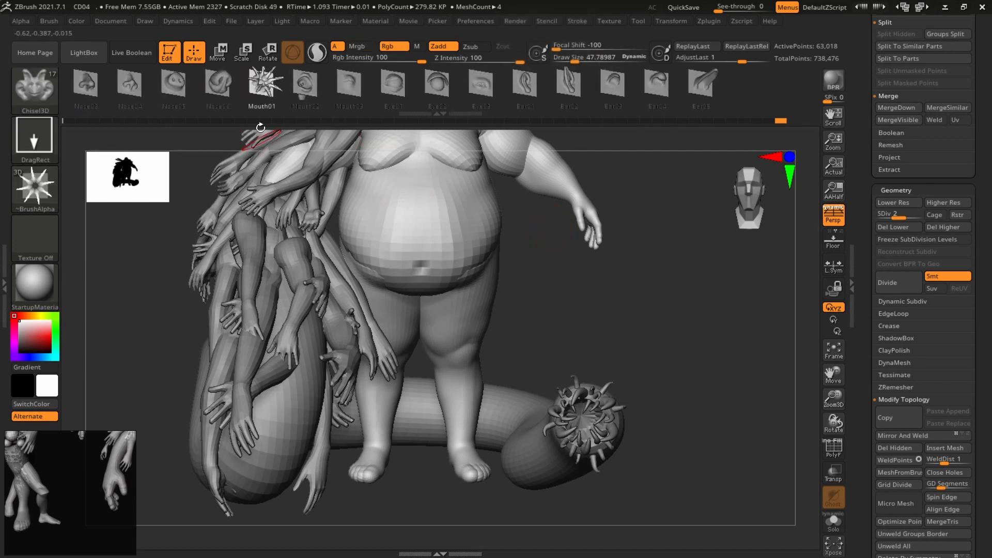
drag(262, 86, 393, 88)
click(261, 85)
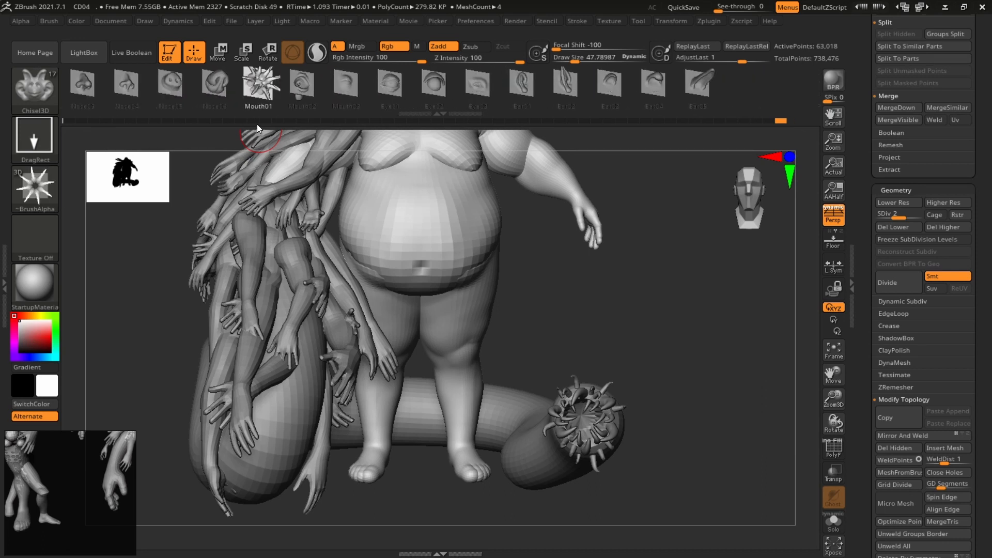
Make the tentacle the active subtool, display its polyframe and isolate the tube's polygroup from the teeth.
drag(709, 386, 606, 357)
alt+click(532, 397)
mouse_move(771, 352)
mouse_down()
mouse_move(713, 331)
mouse_move(739, 331)
mouse_move(755, 362)
mouse_up()
drag(721, 294, 509, 412)
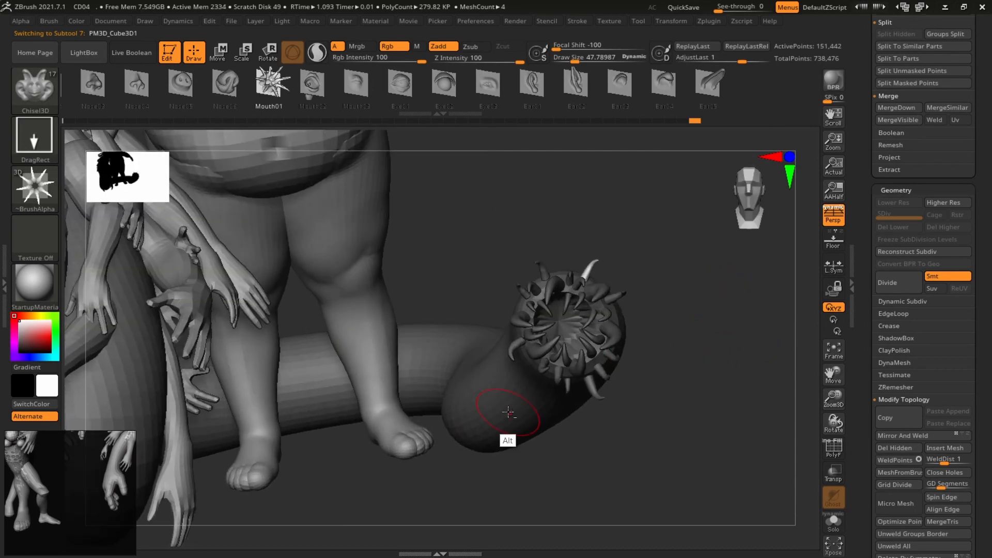
scroll(871, 218, up, 6)
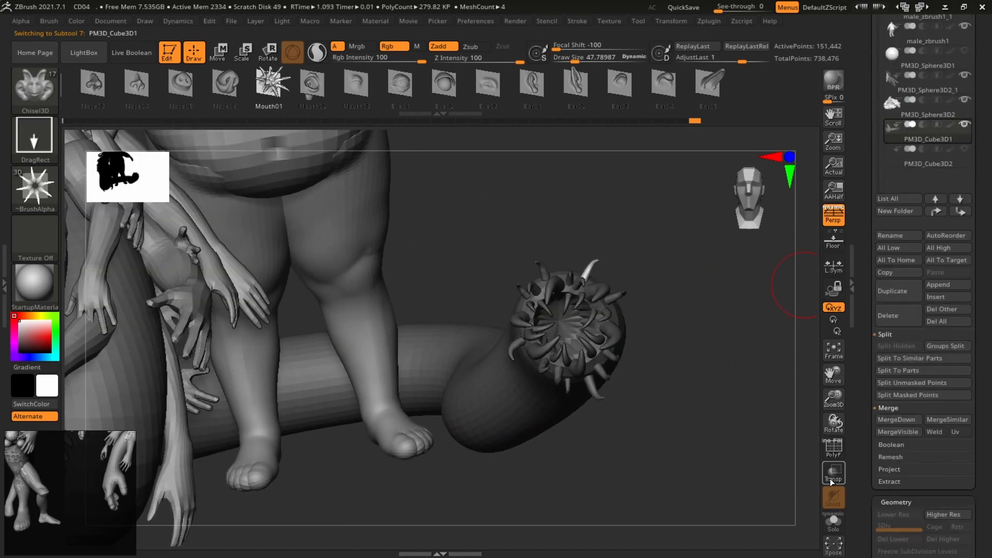
click(836, 453)
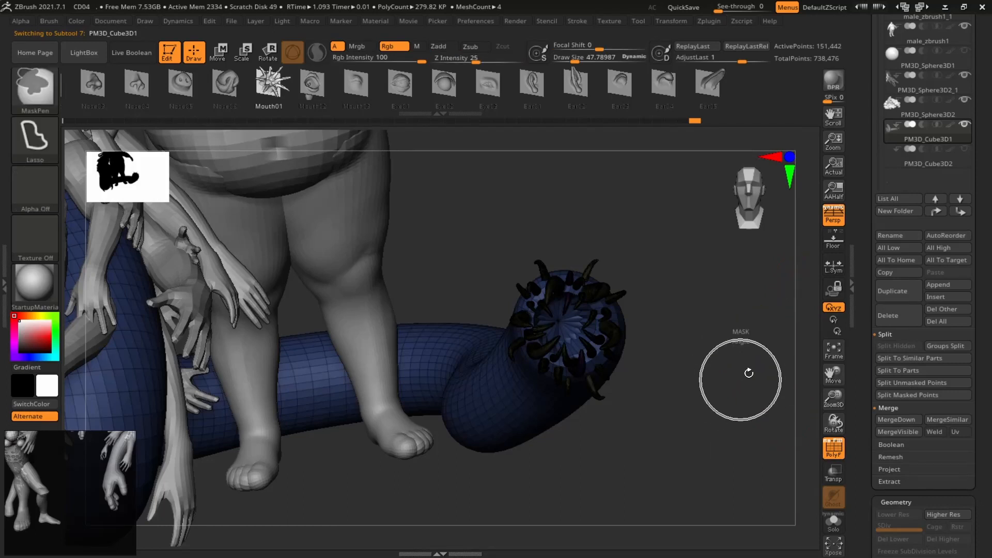
mouse_move(743, 377)
mouse_down()
mouse_move(672, 351)
mouse_move(752, 357)
mouse_move(744, 345)
mouse_up()
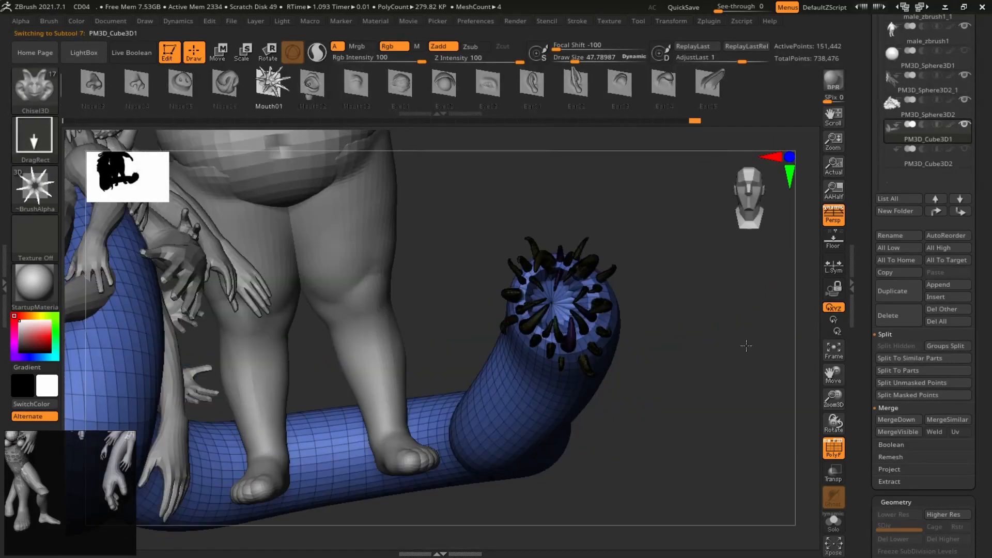
ctrl+shift+click(559, 403)
Mask only the teeth, unhide the whole tentacle mesh and split the masked points into a separate subtool.
drag(668, 327, 744, 290)
ctrl+click(744, 289)
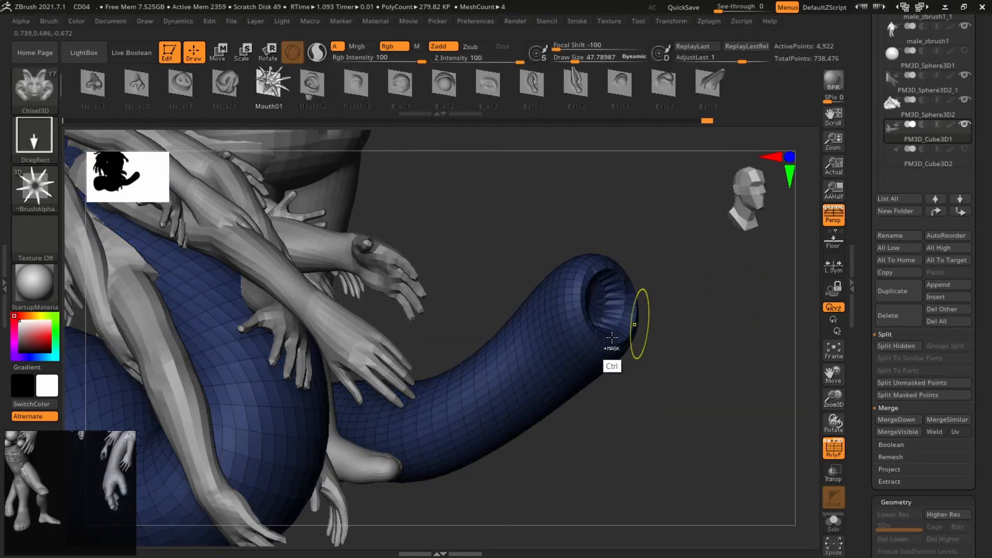
ctrl+drag(653, 352, 641, 354)
ctrl+shift+click(576, 354)
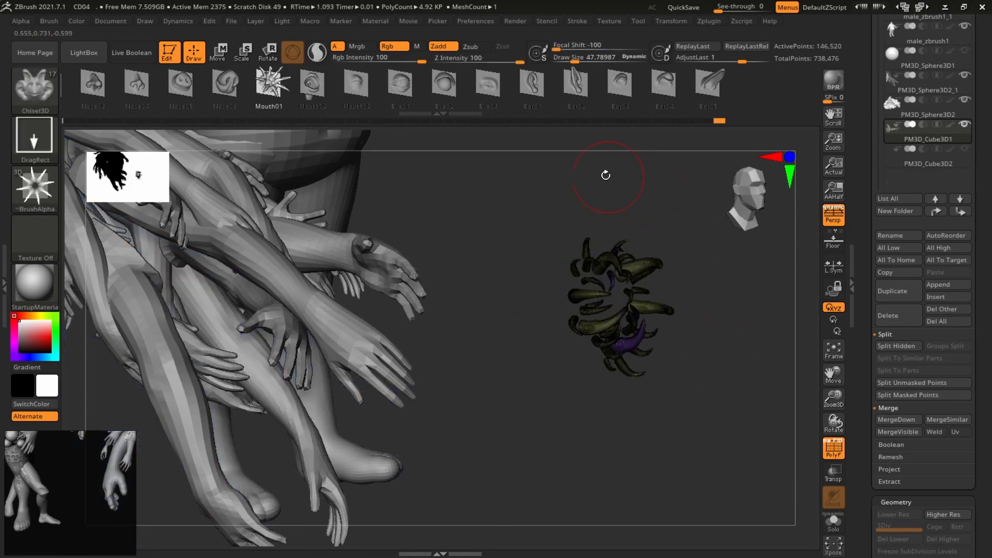
click(834, 449)
ctrl+shift+drag(646, 181, 755, 411)
click(904, 396)
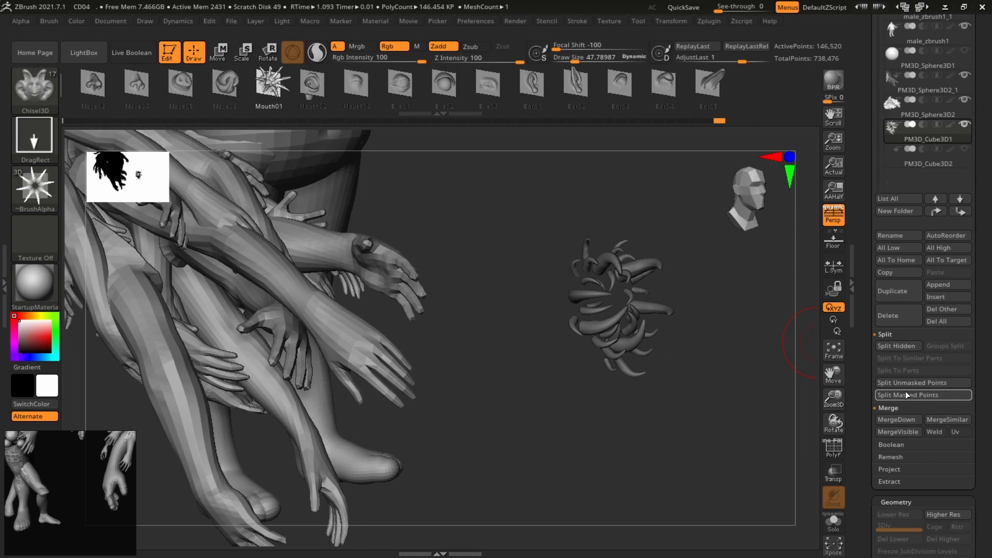
ctrl+shift+click(772, 412)
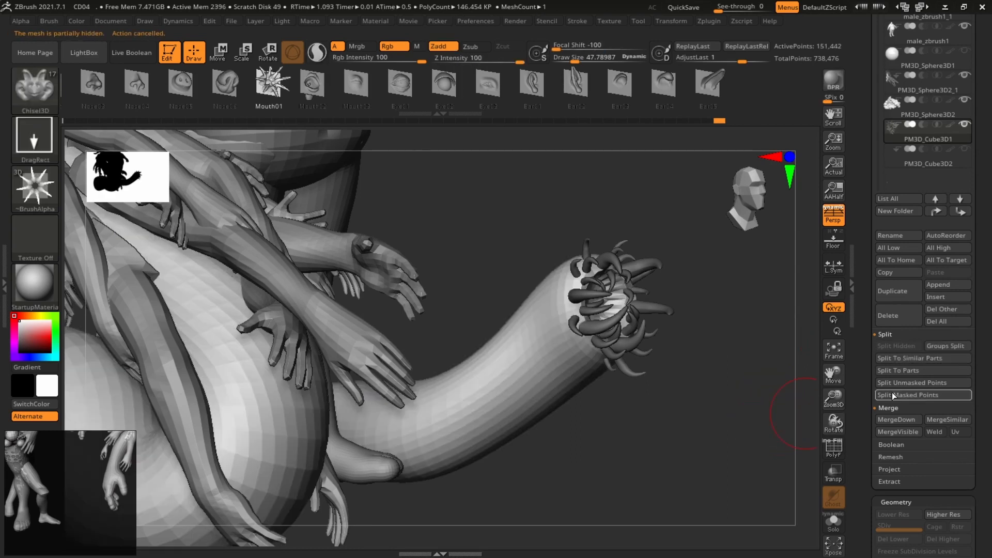
click(904, 396)
shift+drag(736, 396, 775, 381)
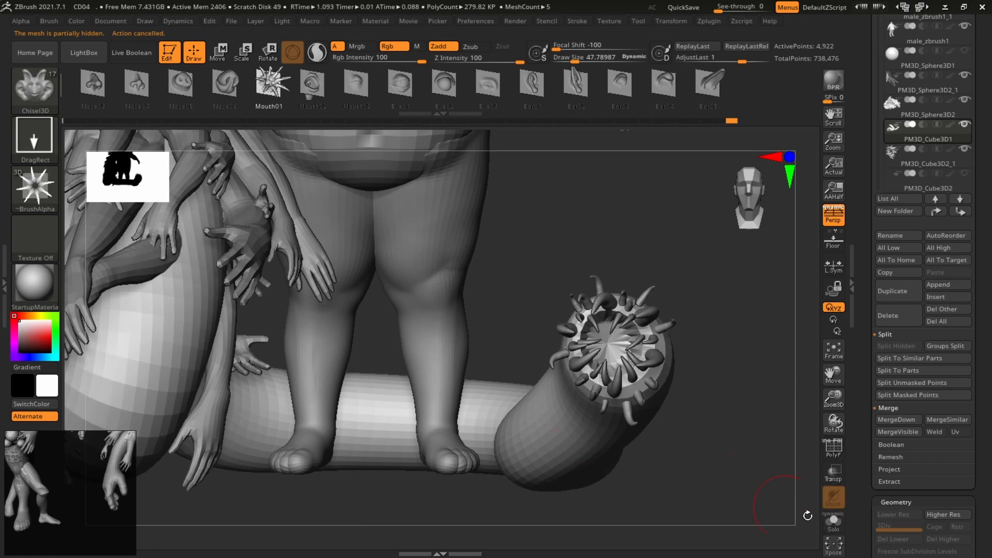
click(832, 526)
click(836, 526)
drag(610, 374, 545, 476)
drag(728, 320, 755, 284)
key(ctrl+z)
shift+drag(754, 284, 814, 327)
alt+drag(758, 291, 672, 268)
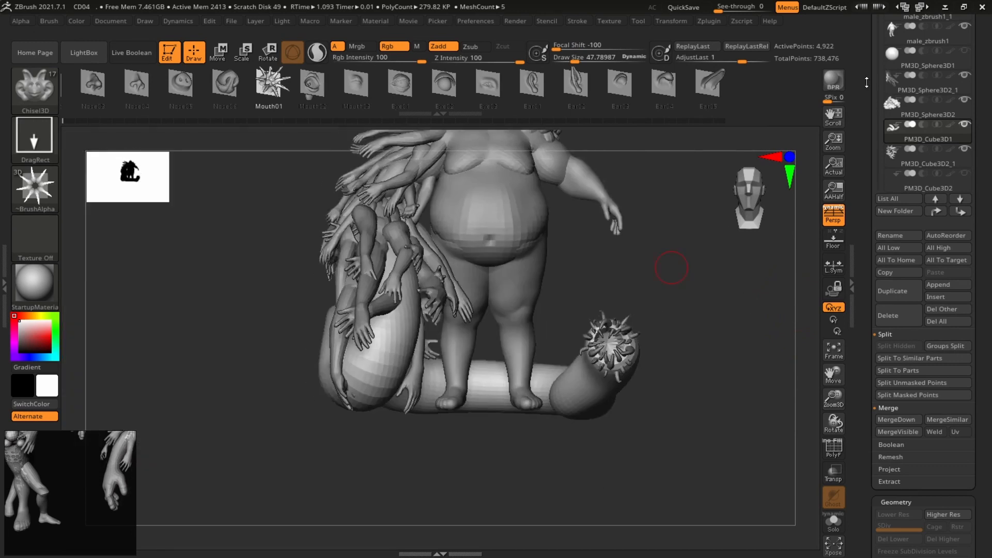
Make the PM3D_Sphere3D1 subtool active, shrink the sphere and shift it into the tentacle's mouth opening.
click(894, 65)
drag(735, 269, 706, 331)
key(w)
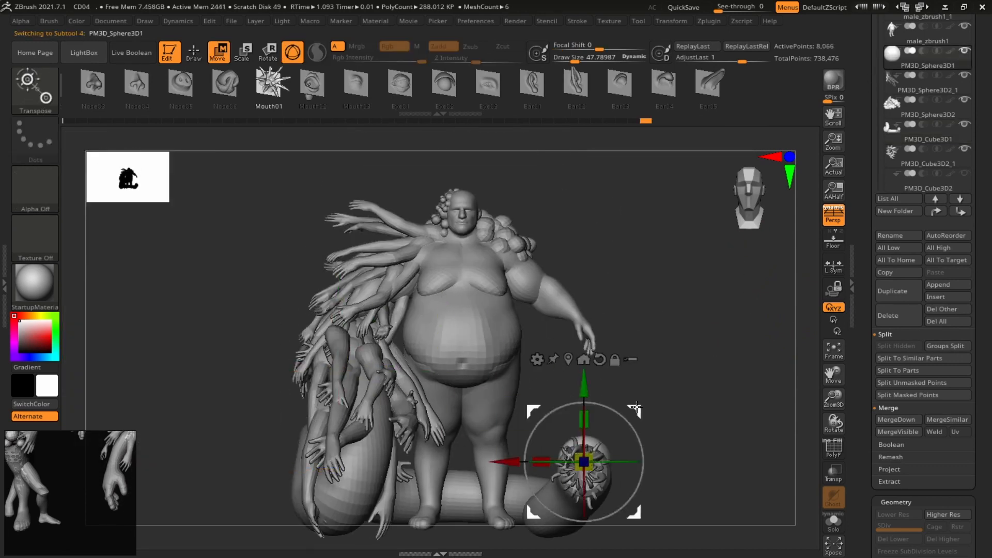
alt+drag(749, 380, 709, 299)
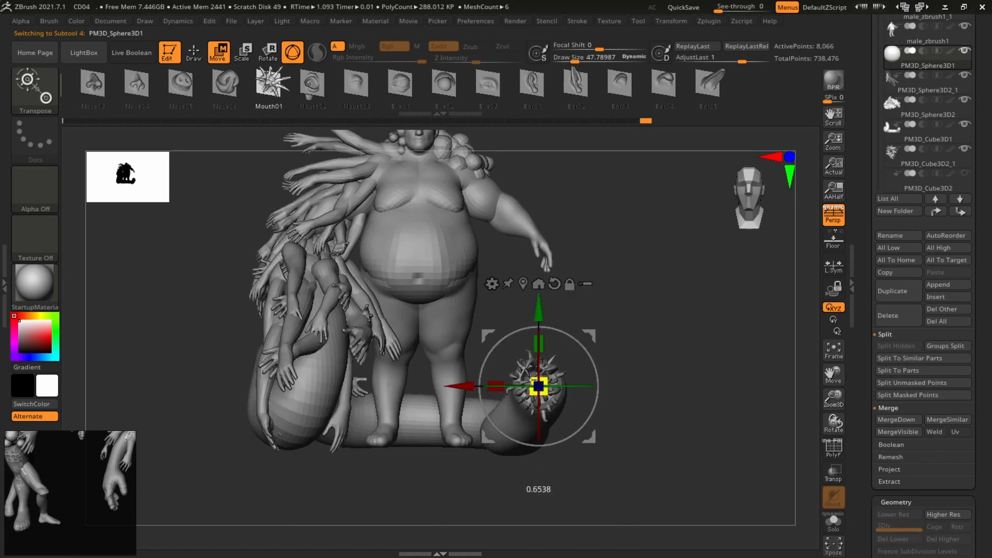
drag(661, 321, 543, 331)
drag(467, 386, 342, 386)
drag(330, 414, 516, 393)
Fine-tune the sphere's size and position so it sits inside the ring of teeth.
alt+drag(618, 345, 709, 319)
alt+drag(467, 336, 534, 326)
drag(638, 339, 455, 383)
drag(397, 428, 517, 429)
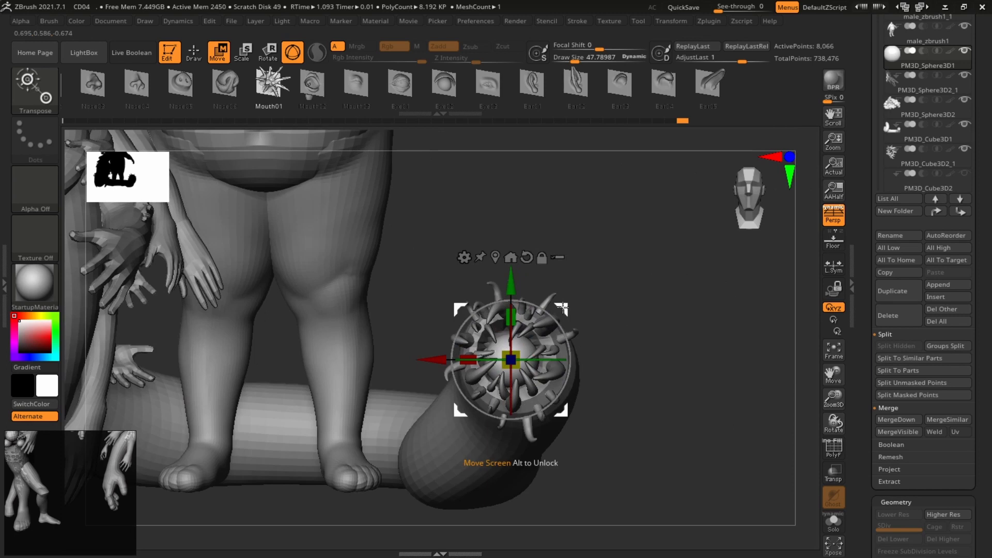
drag(563, 309, 564, 305)
alt+drag(698, 301, 709, 331)
Divide the sphere twice and delete its lower subdivision levels.
drag(872, 383, 871, 289)
click(898, 195)
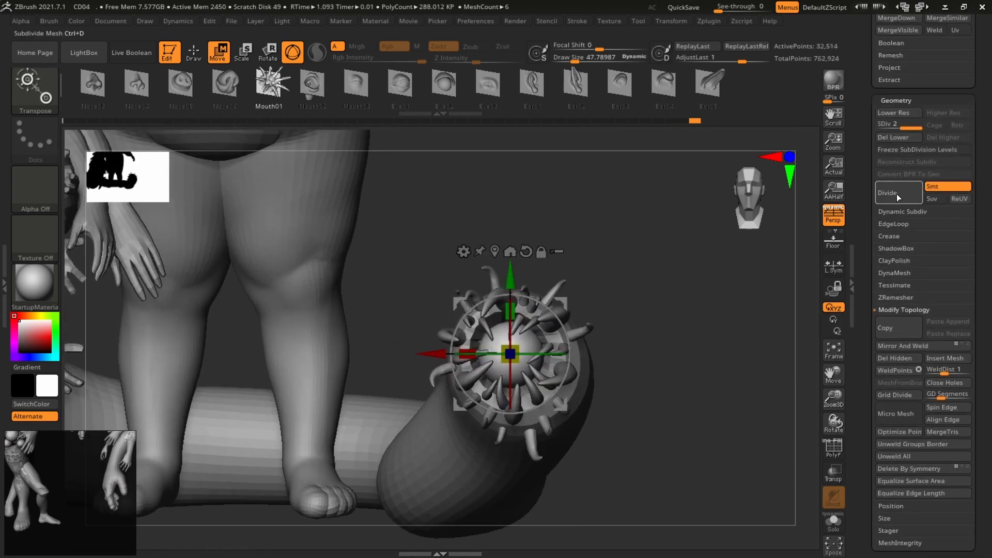
click(881, 197)
key(q)
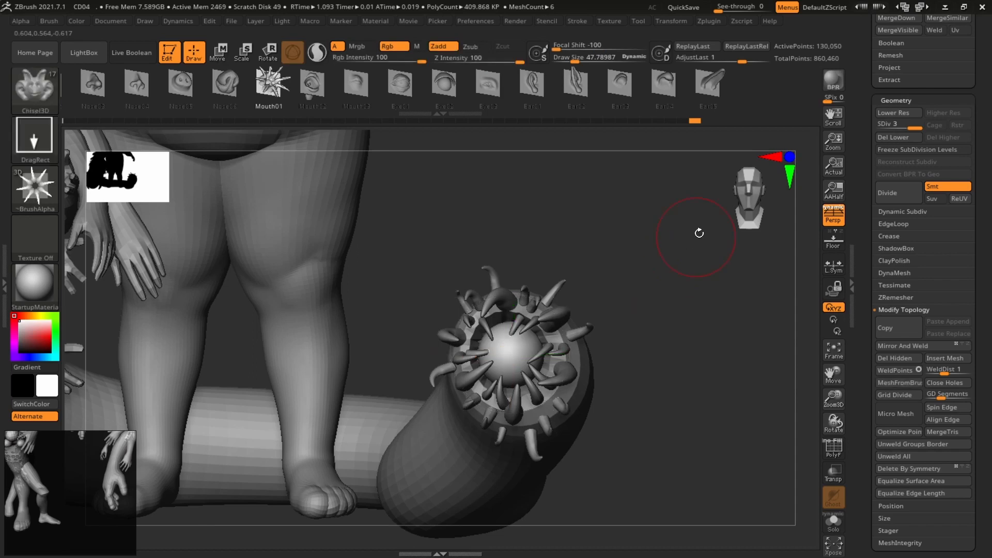
click(885, 138)
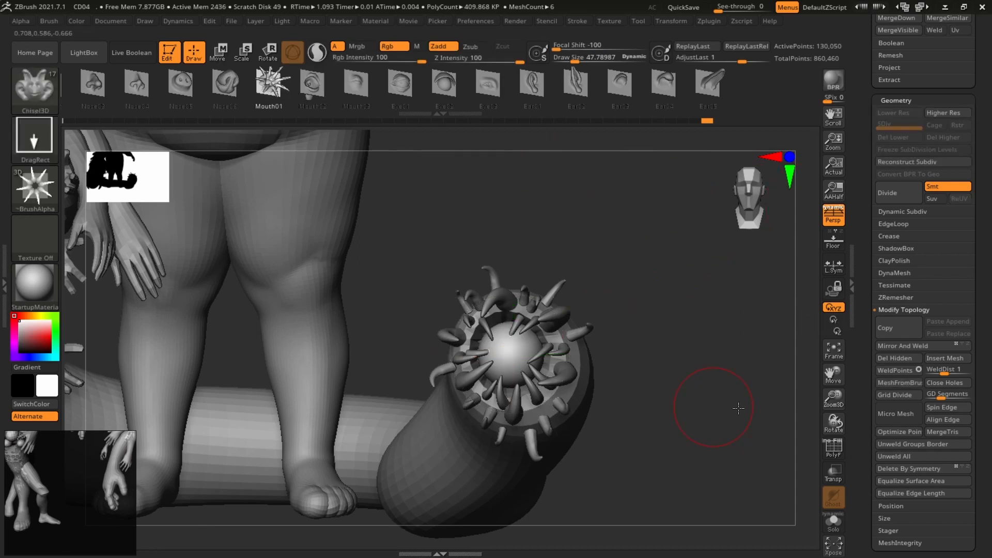
Try stamping the Mouth01 shape onto the sphere and rescaling it within the ring of teeth.
ctrl+right_drag(738, 409, 745, 439)
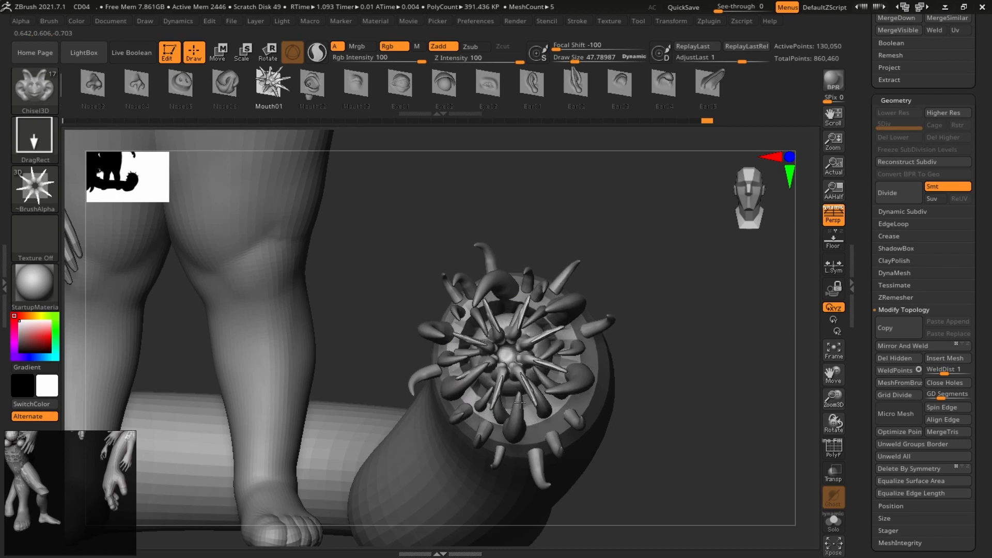
key(ctrl+z)
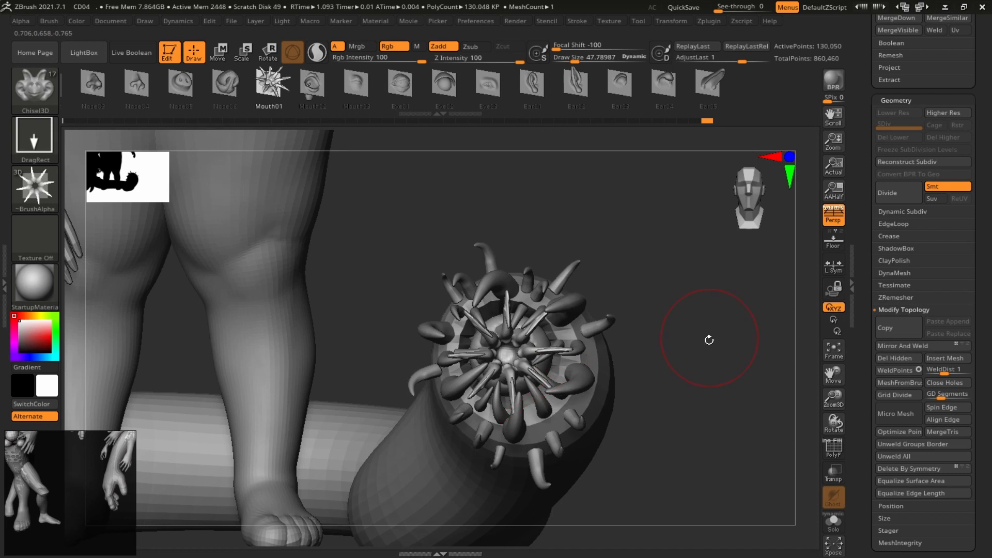
key(w)
right_drag(726, 338, 636, 341)
drag(510, 354, 533, 354)
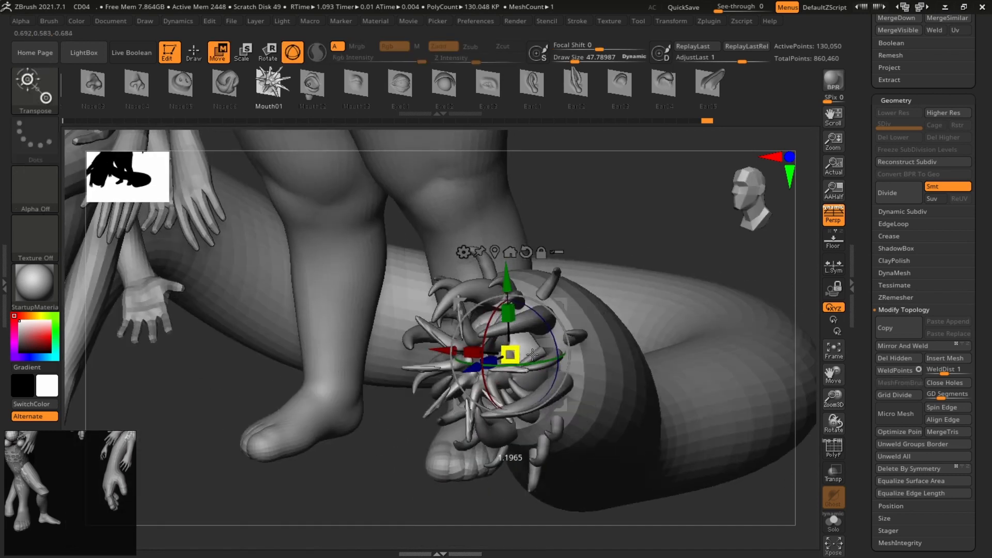
right_drag(709, 221, 736, 290)
key(q)
mouse_move(638, 316)
alt+right_down()
mouse_move(338, 256)
mouse_move(594, 300)
mouse_move(731, 310)
mouse_move(716, 310)
mouse_move(725, 309)
mouse_move(725, 323)
alt+right_up()
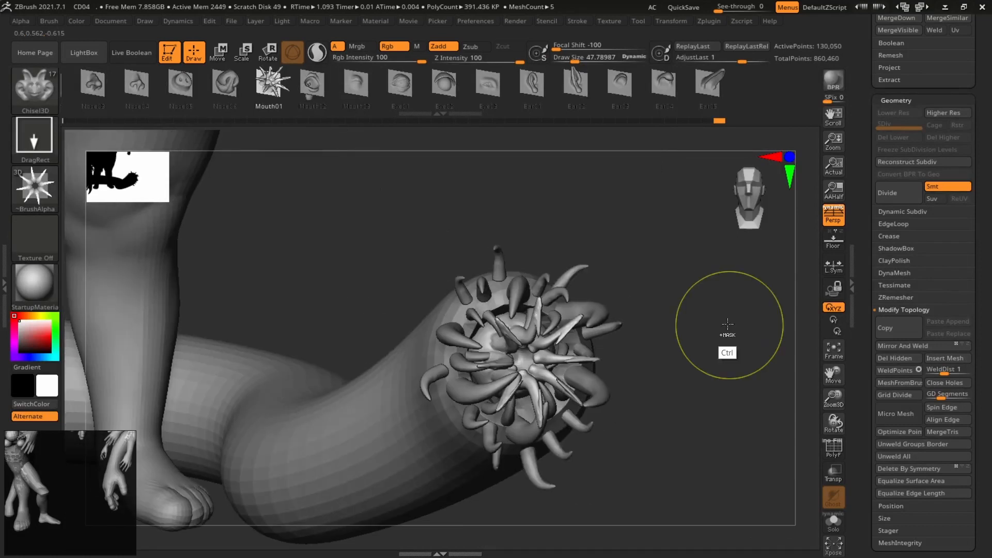
key(ctrl)
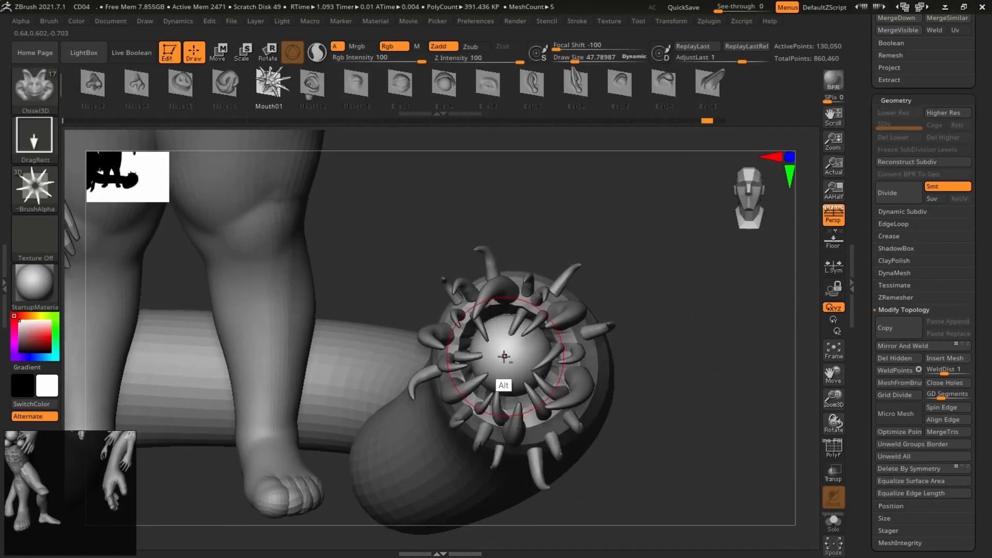
mouse_move(695, 268)
right_down()
mouse_move(704, 275)
mouse_move(683, 275)
right_up()
key(ctrl+z)
Load the fnMouth brush and stamp its FishOpen shape onto the front of the sphere.
key(b)
key(comma)
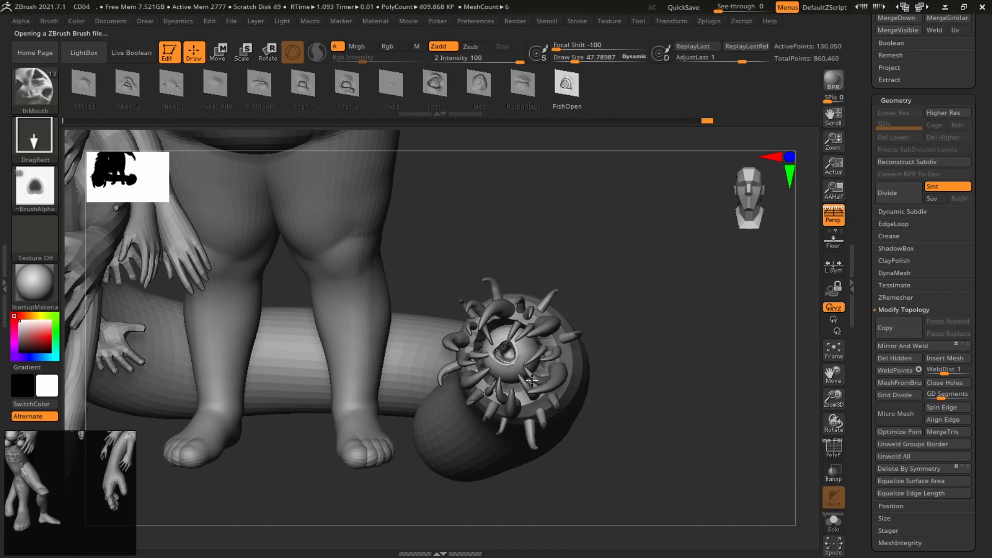
drag(509, 371, 541, 390)
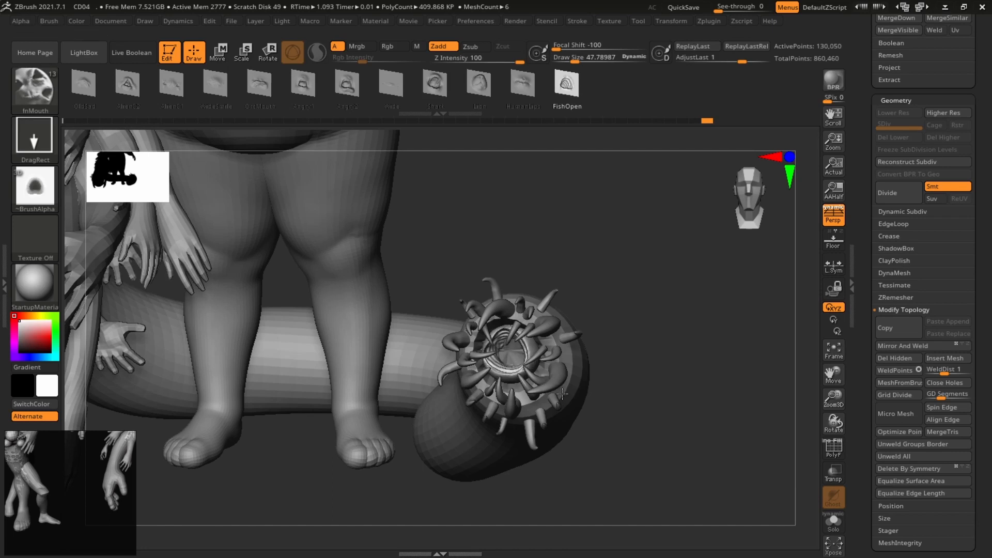
right_drag(685, 296, 720, 306)
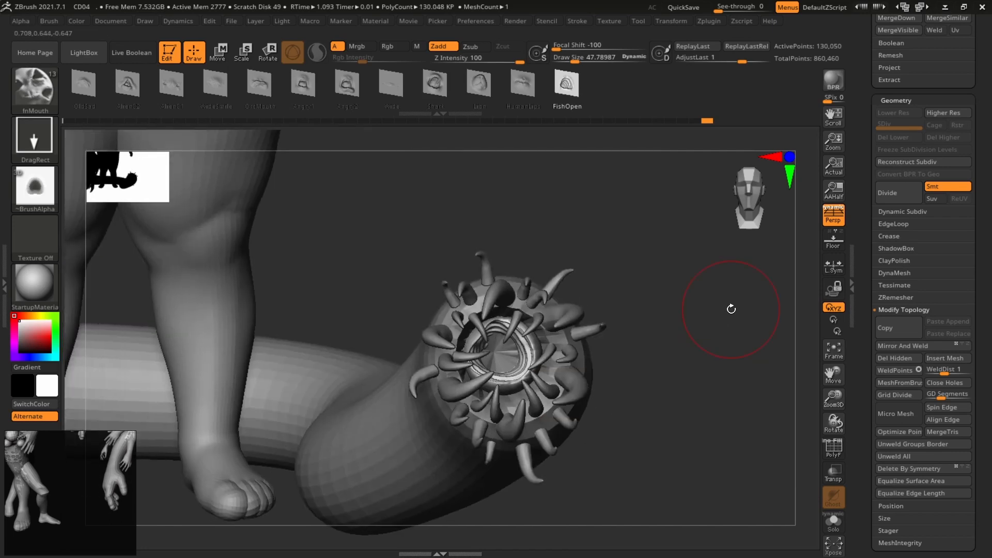
Scale, rotate and reposition the sphere with the stamped mouth so it fills the tentacle opening behind the teeth.
key(w)
mouse_move(573, 358)
mouse_down()
mouse_move(549, 358)
mouse_move(568, 358)
mouse_up()
drag(554, 305, 561, 316)
right_drag(659, 283, 652, 330)
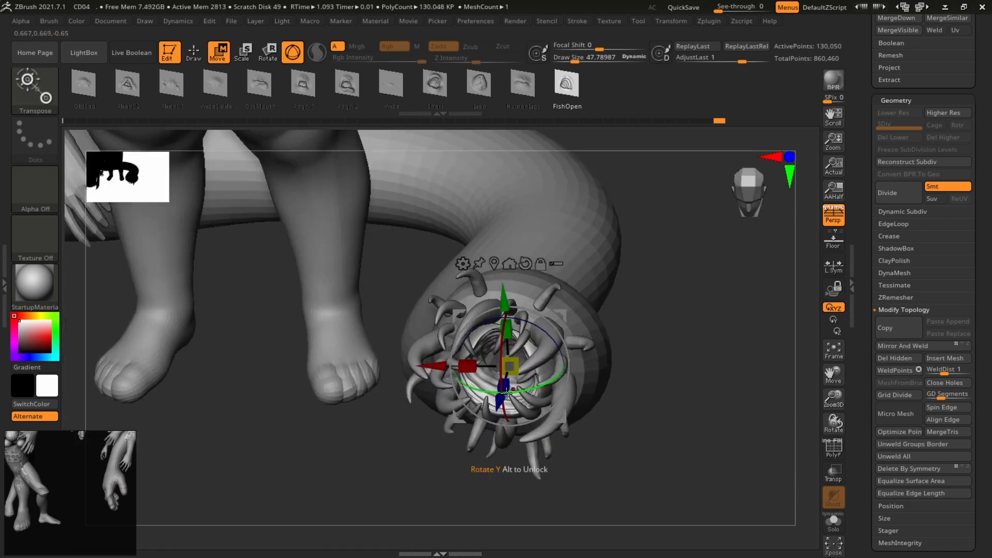
drag(527, 389, 489, 433)
key(ctrl+z)
drag(556, 340, 552, 326)
right_drag(552, 326, 549, 280)
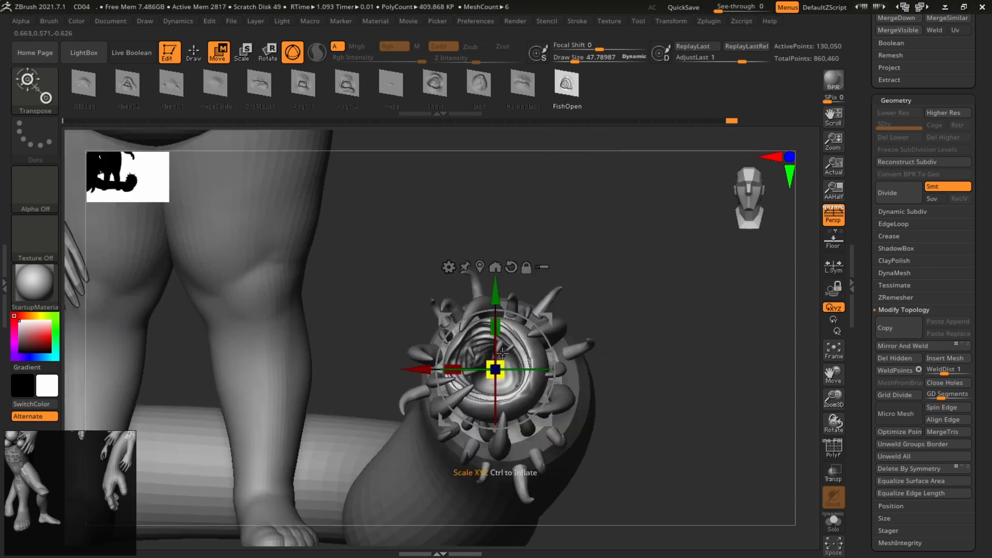
drag(496, 368, 505, 368)
drag(550, 319, 548, 333)
mouse_move(579, 305)
right_down()
mouse_move(649, 299)
mouse_move(518, 309)
mouse_move(571, 339)
right_up()
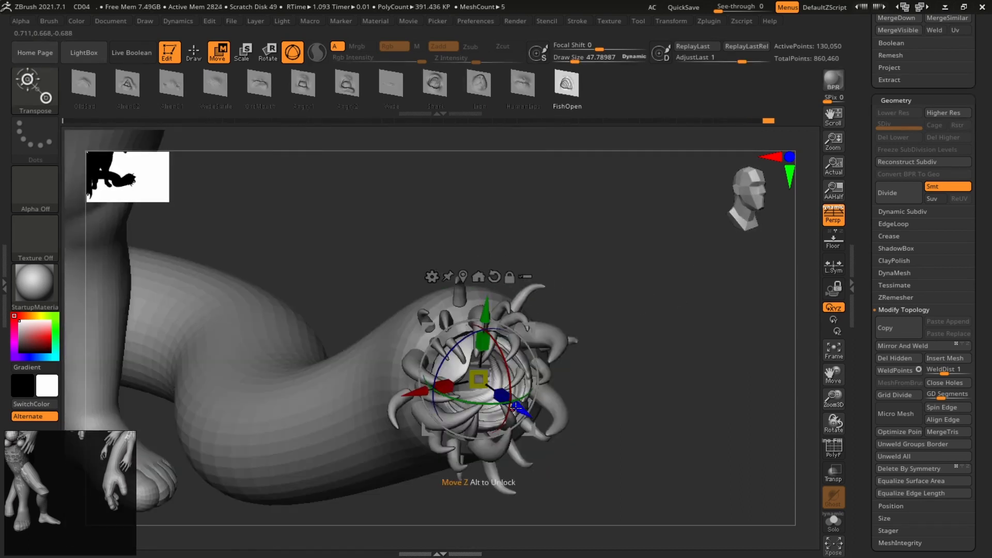
Isolate the tentacle, carve the centre of its mouth opening deeper with the ClayBuildup brush and show all subtools again.
key(q)
alt+click(370, 354)
key(shift+s)
right_drag(511, 385, 456, 391)
key(b)
key(m)
key(v)
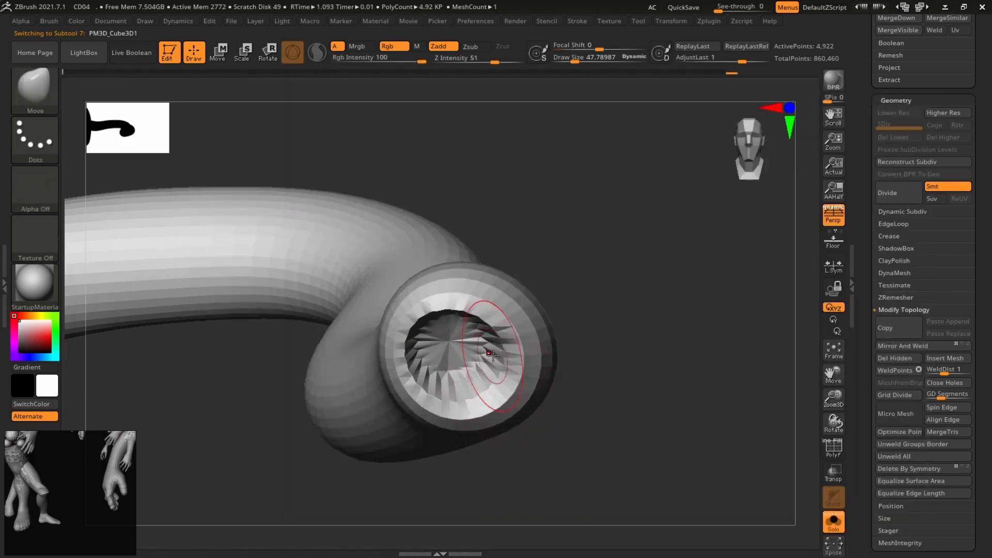
key(b)
key(c)
key(b)
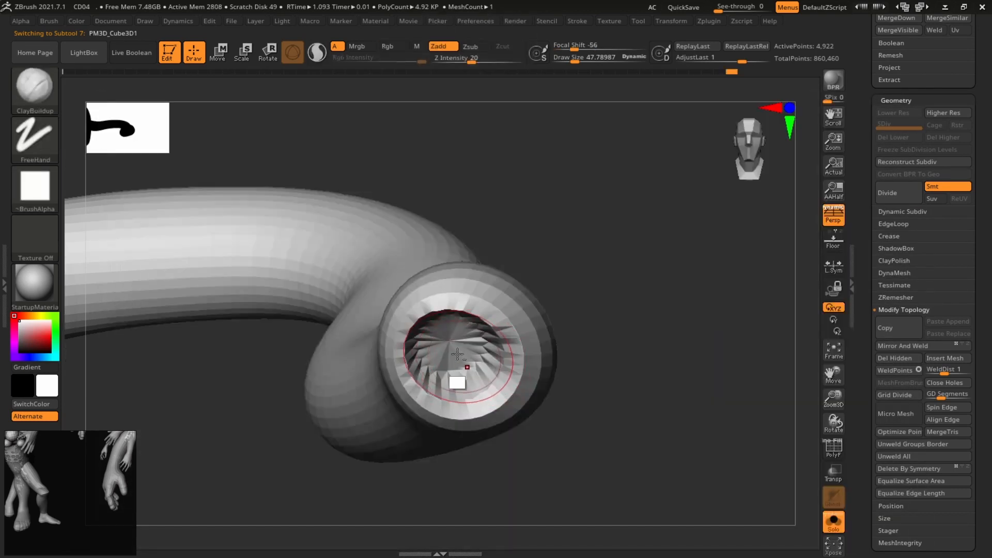
mouse_move(452, 345)
alt+mouse_down()
mouse_move(463, 334)
mouse_move(444, 332)
alt+mouse_up()
click(838, 532)
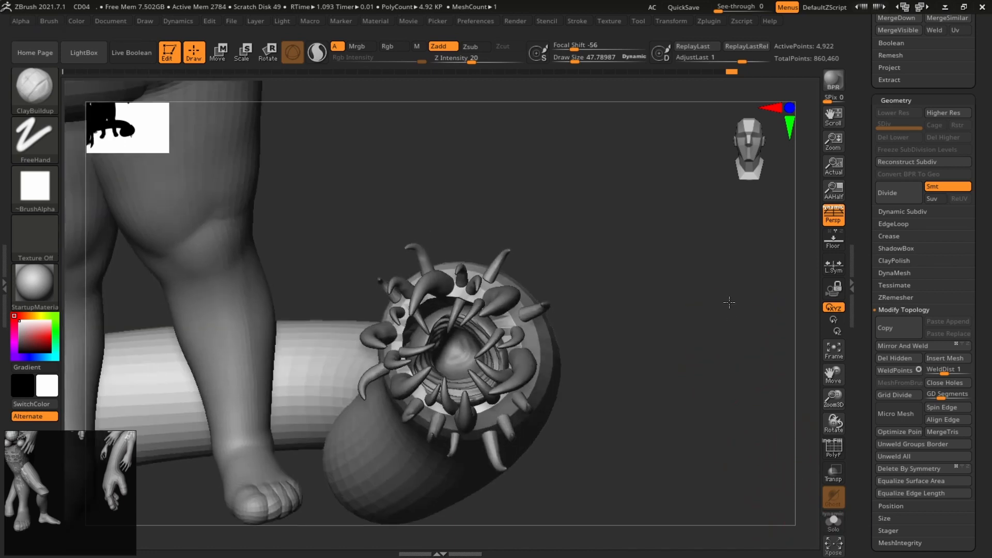
Select the inner mouth sphere and pull its upper rim out towards the ring of teeth with the Move brush.
mouse_move(657, 281)
mouse_down()
mouse_move(680, 283)
mouse_move(725, 336)
mouse_up()
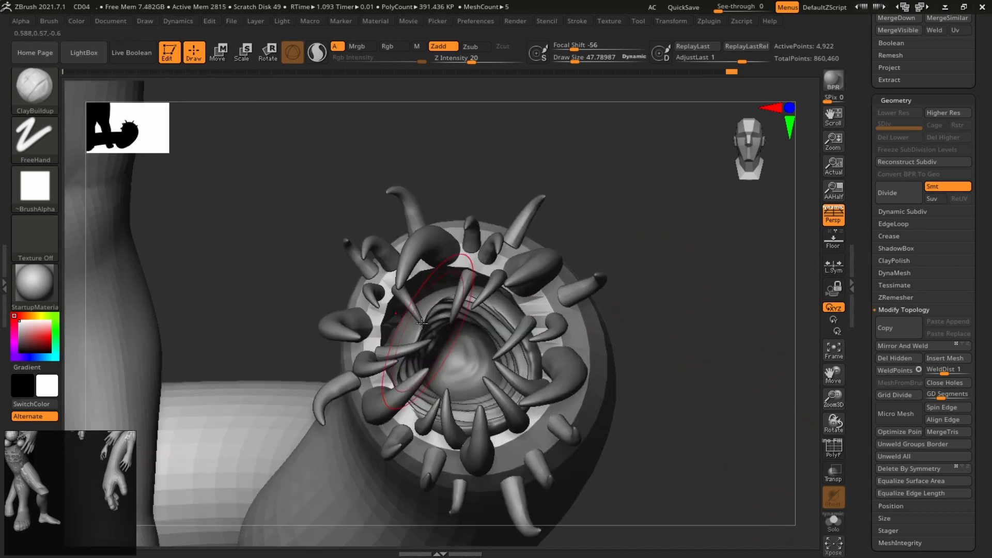
alt+click(445, 321)
key(s)
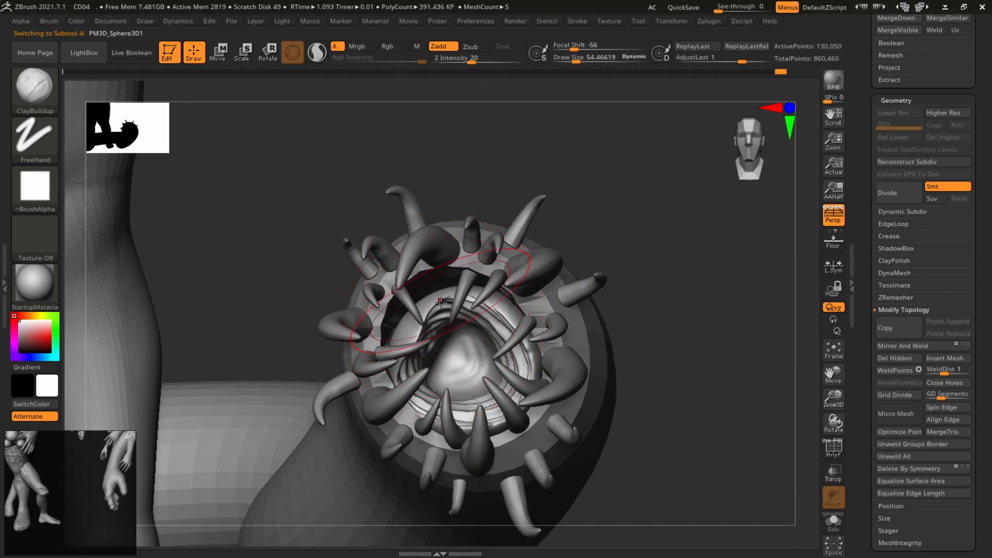
key(b)
key(m)
key(v)
mouse_move(439, 301)
mouse_down()
mouse_move(409, 275)
mouse_move(429, 274)
mouse_up()
drag(497, 304, 509, 293)
Push the mouth sphere's remaining rim outward with a Move brush about 39 in size, closing the dark gap behind the teeth.
key(s)
drag(406, 335, 403, 324)
key(s)
drag(406, 317, 388, 310)
drag(405, 382, 387, 385)
mouse_move(388, 316)
alt+mouse_down()
mouse_move(361, 315)
mouse_move(372, 318)
mouse_move(356, 327)
alt+mouse_up()
alt+drag(416, 287, 393, 287)
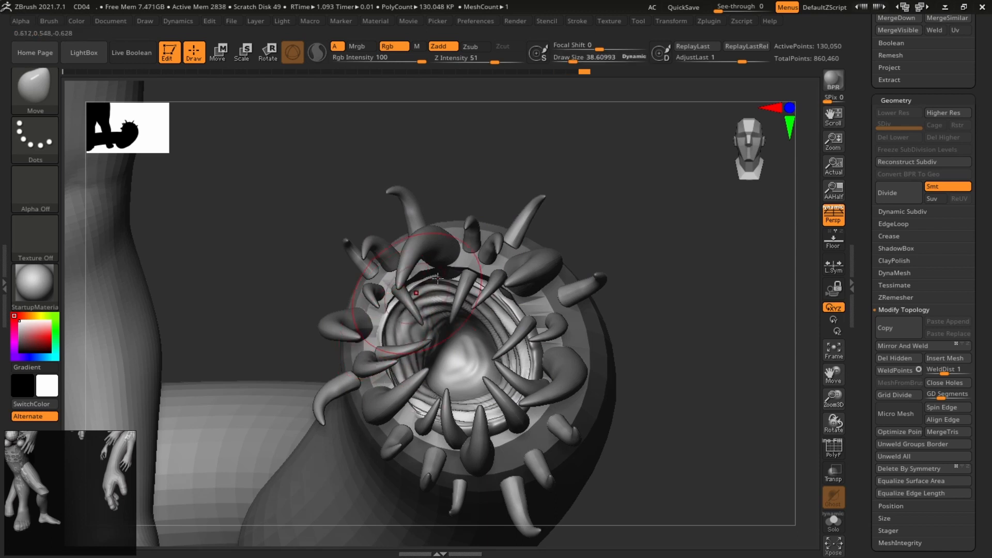
Sculpt fleshy folds into the centre and walls of the throat with the ClayBuildup brush at draw size about 6.6.
drag(600, 230, 672, 217)
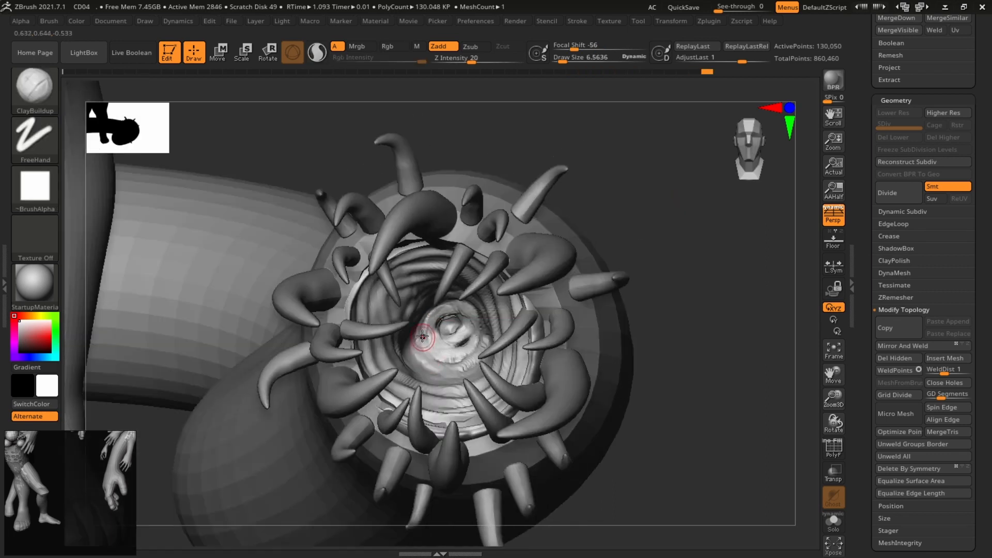
drag(656, 274, 502, 333)
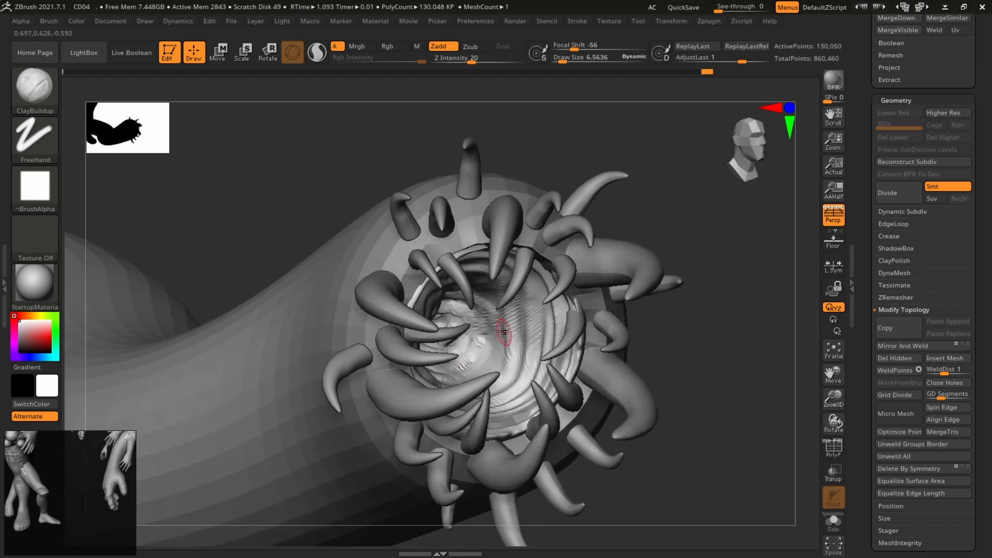
drag(746, 278, 465, 309)
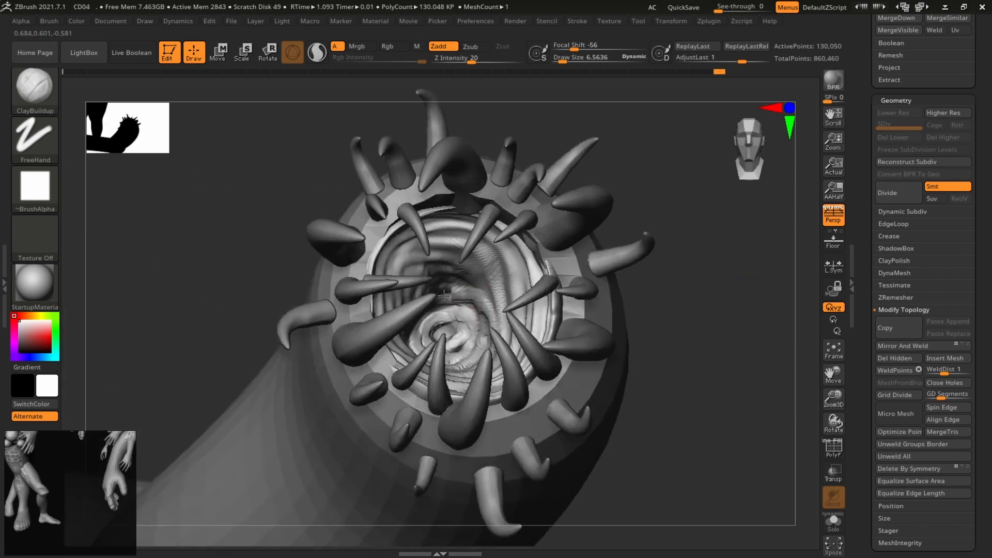
drag(692, 214, 407, 344)
Render the toothed tentacle mouth with Best Preview Render.
alt+drag(698, 246, 715, 328)
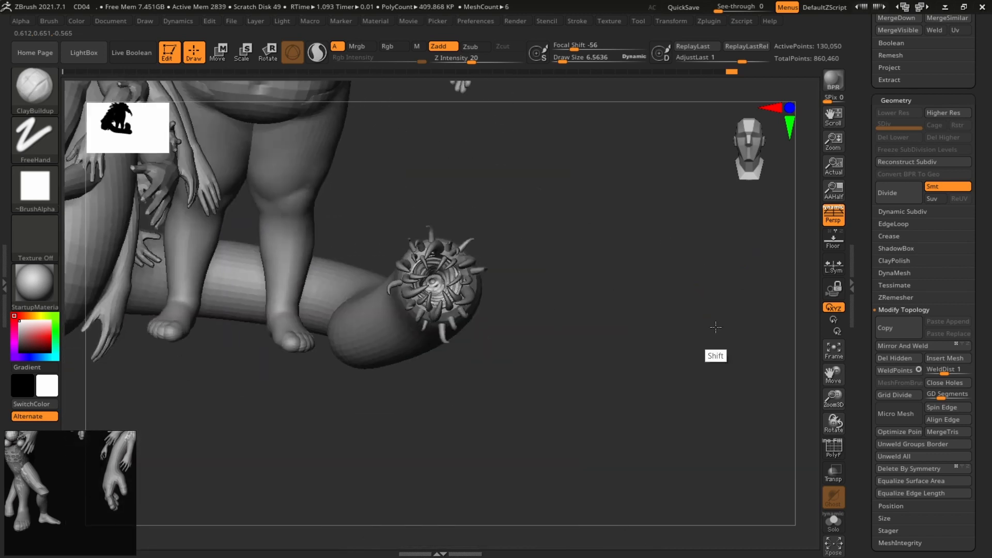
drag(669, 264, 728, 409)
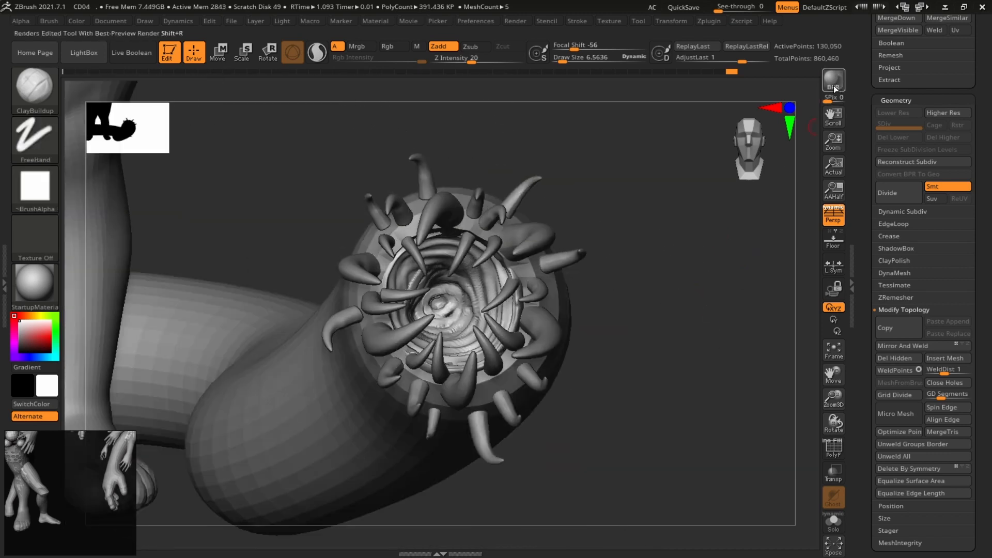
key(shift+r)
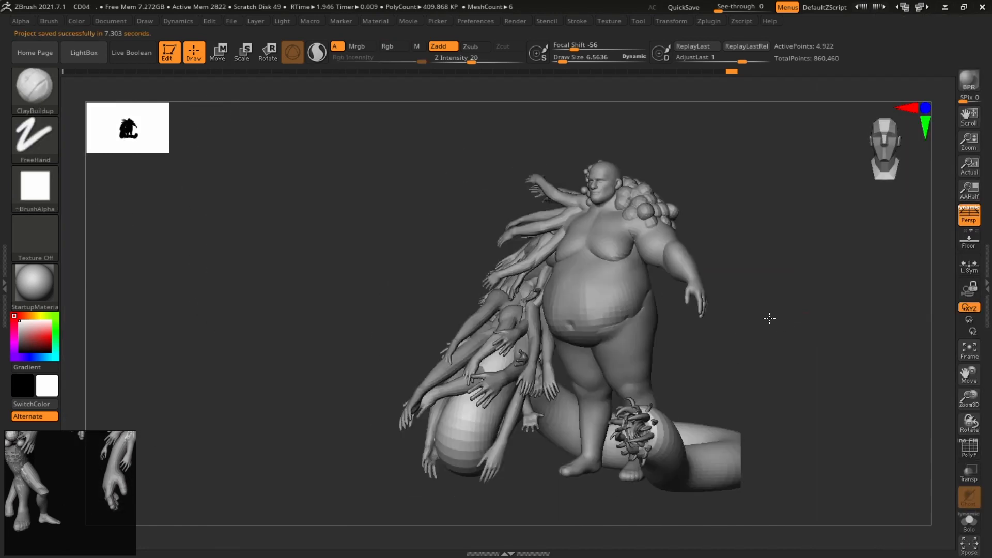
Lay out canvas snapshots of the whole creature from front, side and back, with the interface hidden, to examine its silhouette.
mouse_move(770, 317)
mouse_down()
mouse_move(851, 333)
mouse_move(326, 318)
mouse_up()
key(shift+s)
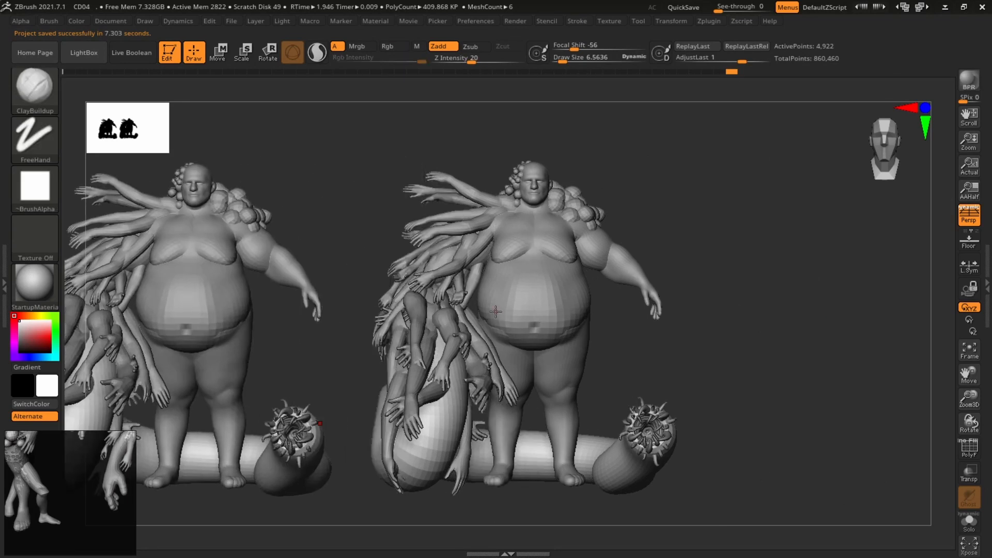
drag(695, 305, 828, 231)
key(Tab)
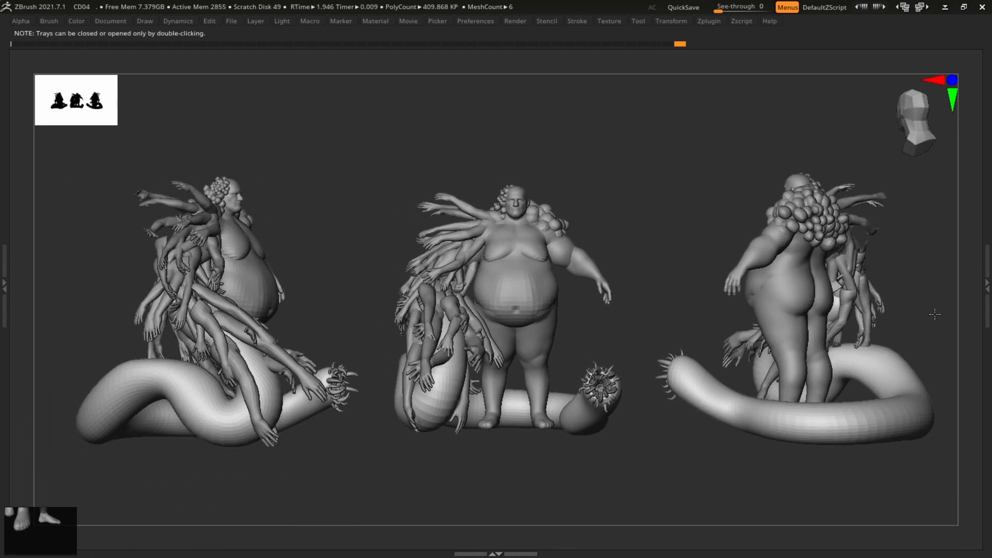
drag(927, 311, 924, 301)
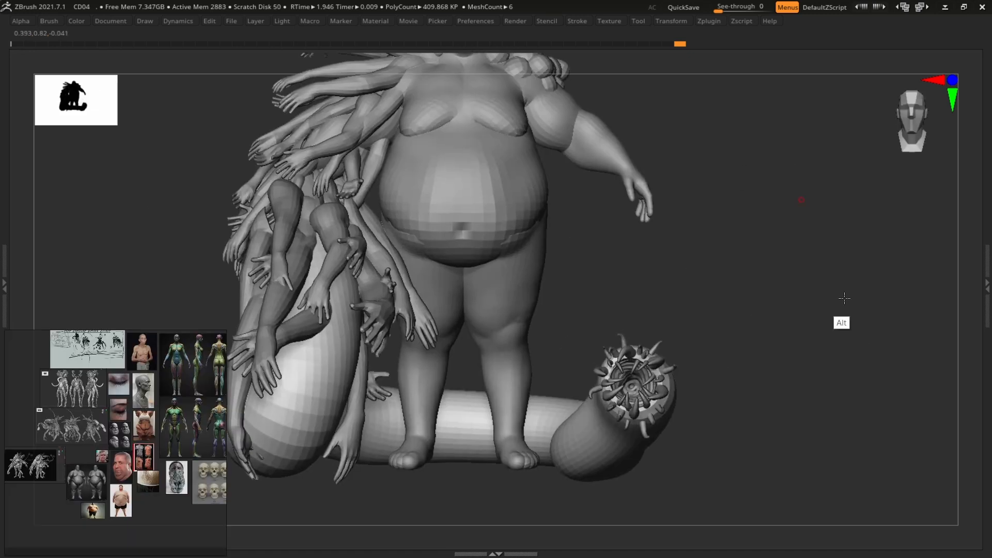
Bring the hidden interface palettes back around the canvas.
alt+drag(717, 162, 821, 353)
key(Tab)
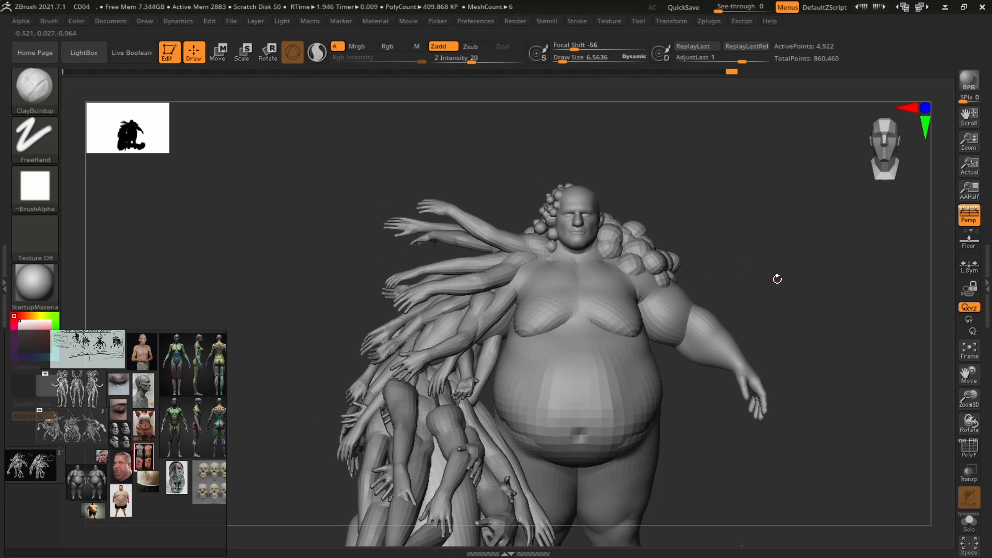
alt+drag(812, 270, 795, 255)
key(Tab)
key(Tab)
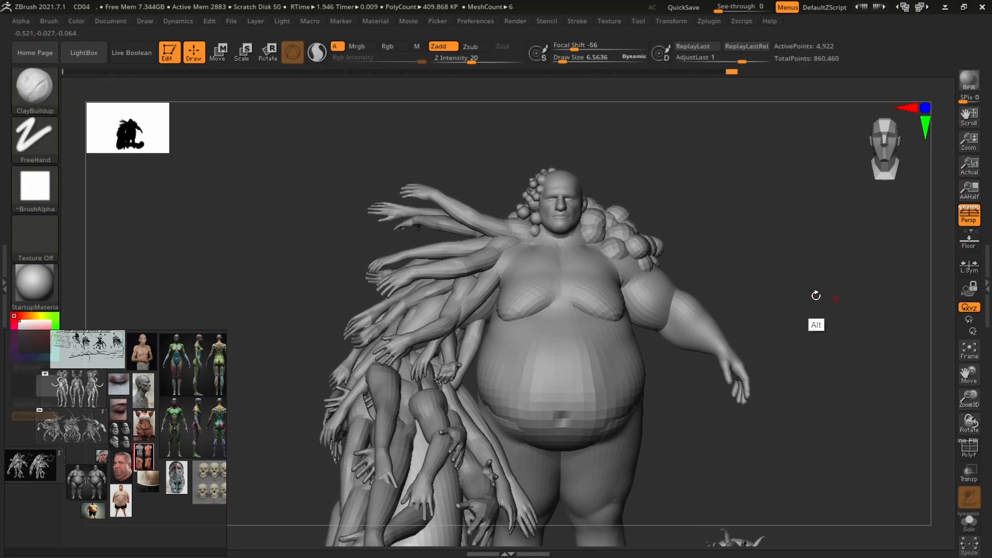
alt+drag(817, 296, 926, 261)
Select the inner mouth subtool PM3D_Sphere3D1 in the subtool list and duplicate it.
click(988, 270)
alt+drag(661, 288, 620, 227)
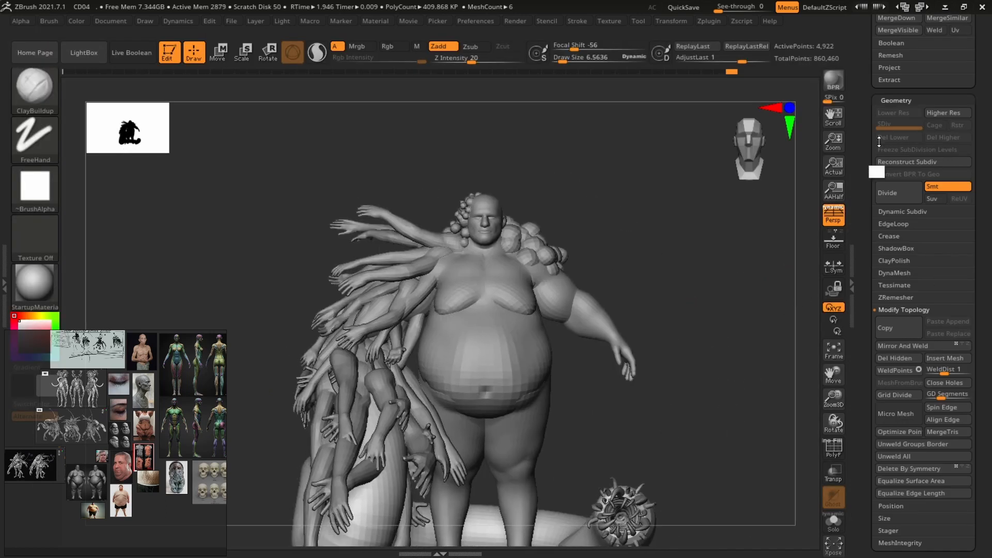
drag(858, 119, 890, 274)
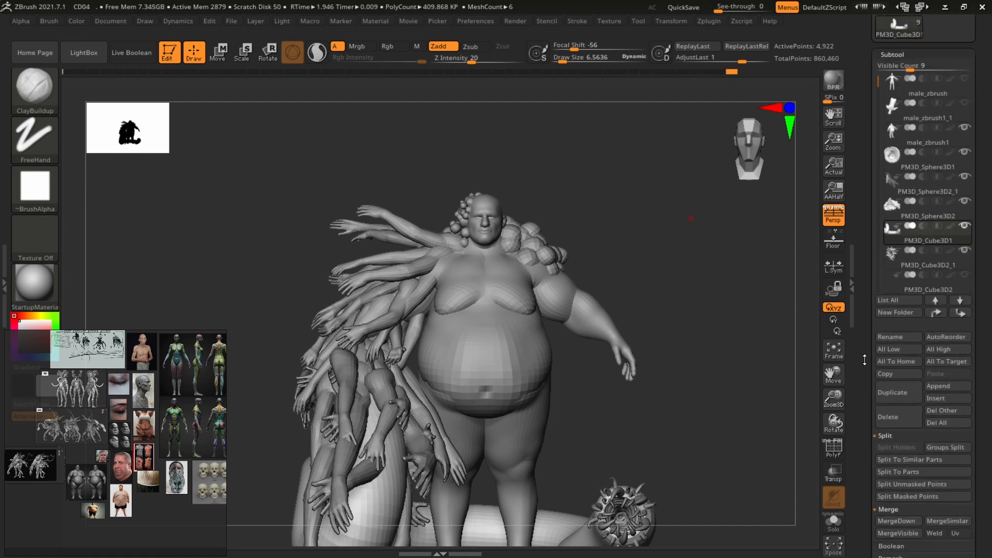
alt+drag(774, 384, 706, 290)
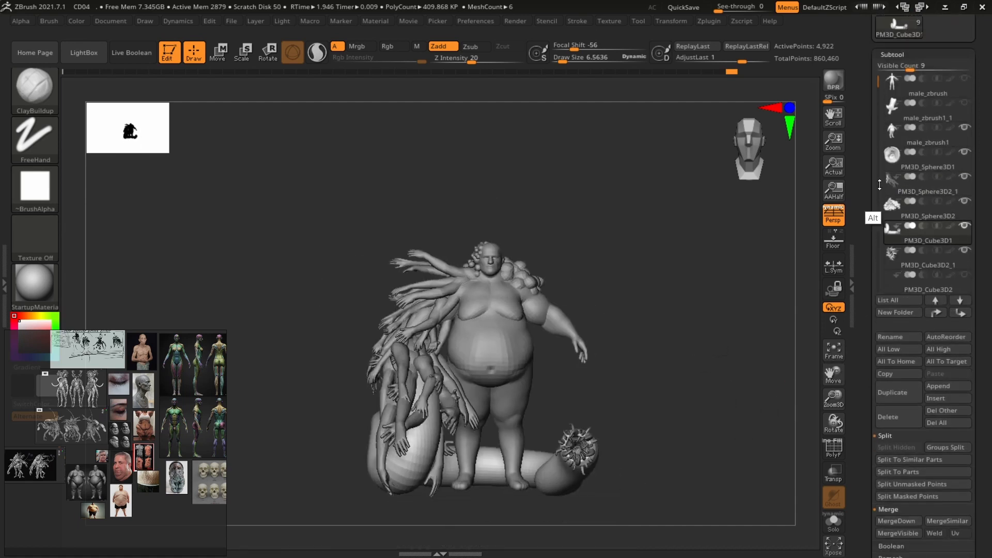
click(889, 162)
click(890, 398)
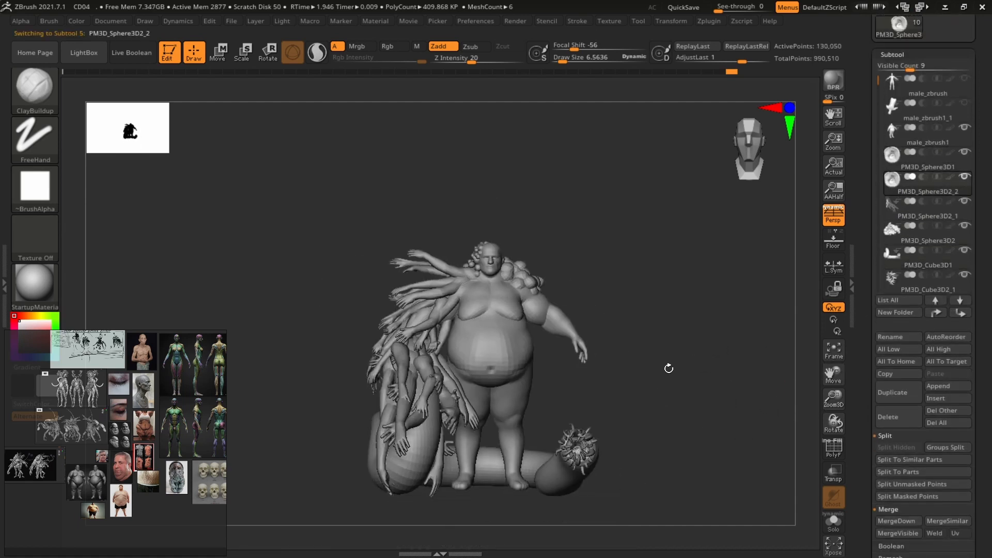
Move the duplicated mouth sphere out of the tentacle and up into the empty space beside the head.
key(w)
drag(579, 365, 547, 153)
alt+drag(717, 228, 721, 323)
mouse_move(576, 268)
mouse_down()
mouse_move(650, 261)
mouse_move(638, 262)
mouse_move(712, 217)
mouse_move(722, 310)
mouse_move(682, 312)
mouse_move(755, 327)
mouse_move(623, 312)
mouse_up()
Pull the duplicated mouth's rim outward into several long petal-like lobes with a large SnakeHook brush.
key(q)
key(s)
key(b)
key(s)
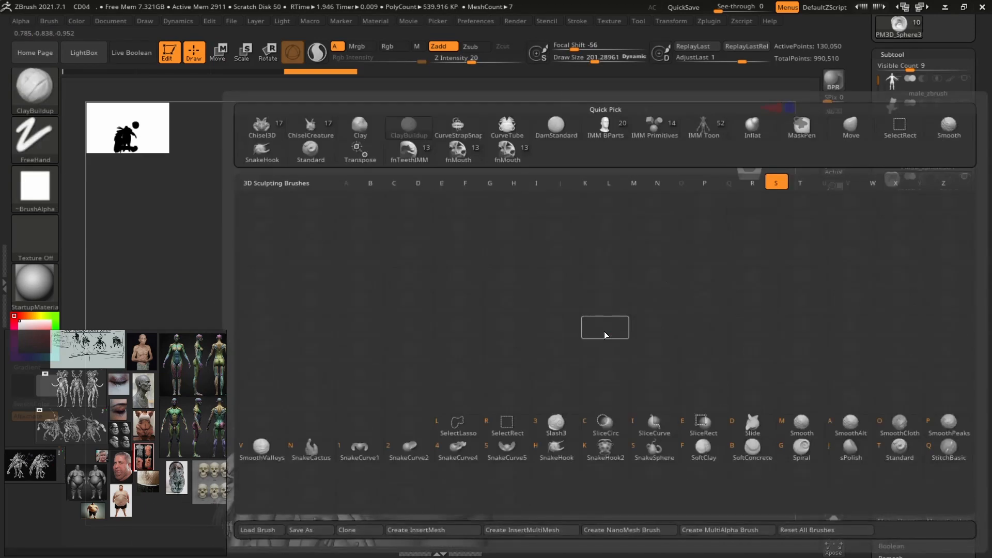
key(h)
click(574, 358)
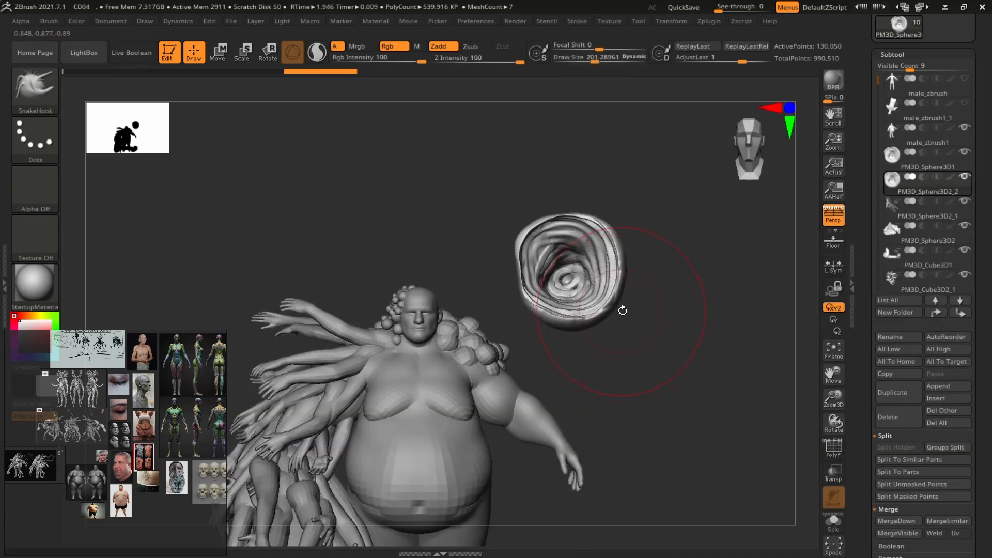
mouse_move(561, 315)
mouse_down()
mouse_move(536, 378)
mouse_move(540, 366)
mouse_up()
mouse_move(573, 292)
mouse_down()
mouse_move(641, 258)
mouse_move(667, 292)
mouse_move(695, 306)
mouse_up()
drag(587, 239, 643, 171)
mouse_move(581, 193)
mouse_down()
mouse_move(573, 223)
mouse_move(499, 164)
mouse_up()
drag(517, 269, 451, 283)
drag(508, 321, 589, 270)
shift+drag(695, 238, 718, 235)
Scale the petalled mouth and move it over the side of the head above the growth-covered shoulder.
key(w)
drag(585, 271, 548, 279)
drag(639, 216, 540, 268)
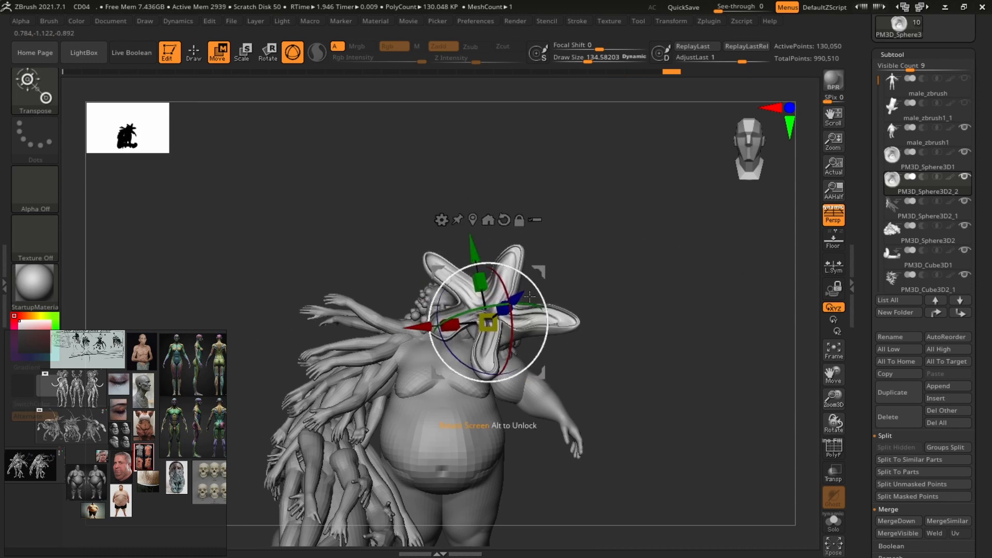
drag(610, 248, 646, 248)
drag(505, 321, 533, 310)
Reshape the petals with the SnakeHook brush at draw size about 229 and shift the mouth against the face.
key(q)
drag(651, 279, 472, 283)
key(w)
mouse_move(543, 258)
mouse_down()
mouse_move(544, 304)
mouse_move(481, 271)
mouse_up()
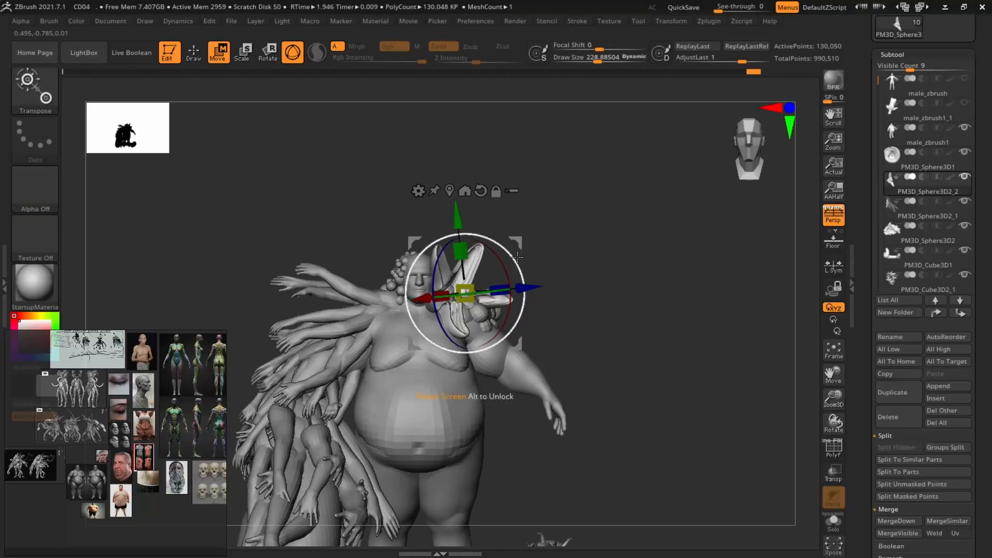
drag(511, 243, 518, 230)
Rotate and reposition the petalled mouth so it bursts outward from the side of the face.
key(q)
alt+drag(621, 224, 629, 241)
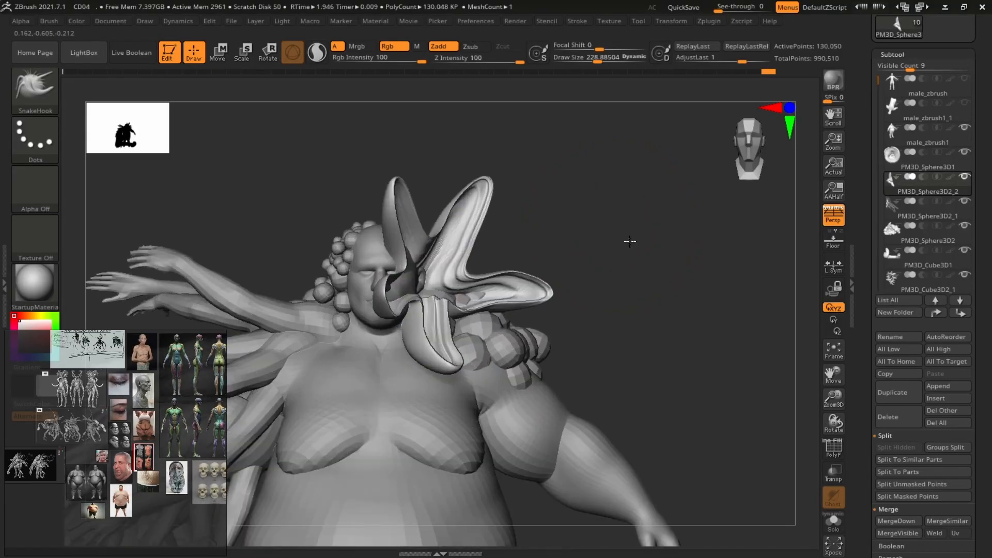
alt+drag(687, 201, 669, 227)
key(w)
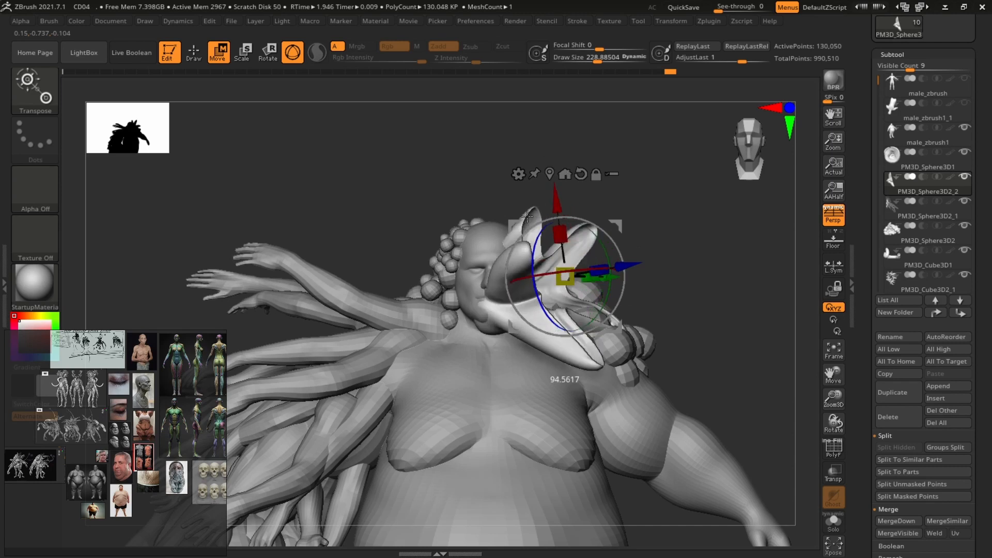
drag(527, 216, 608, 317)
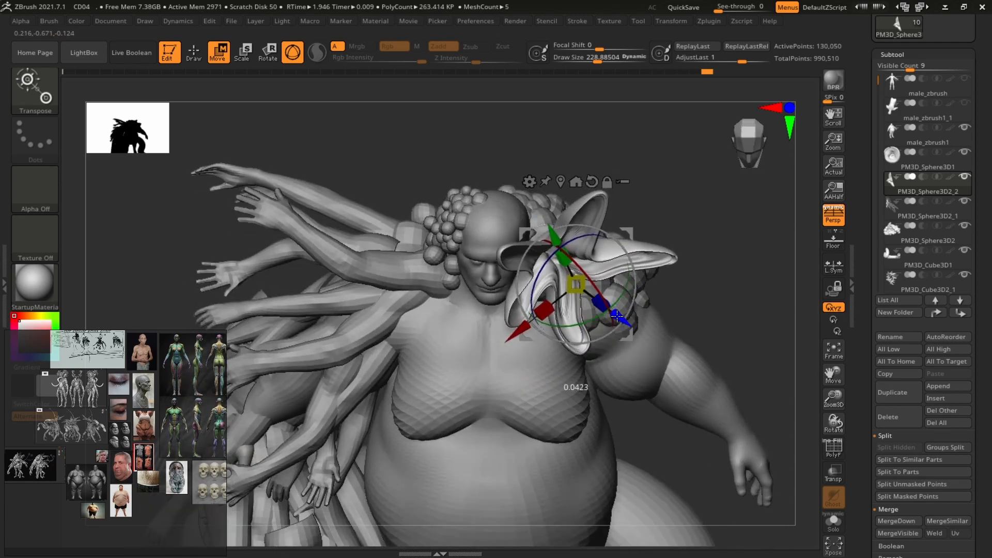
drag(650, 200, 603, 205)
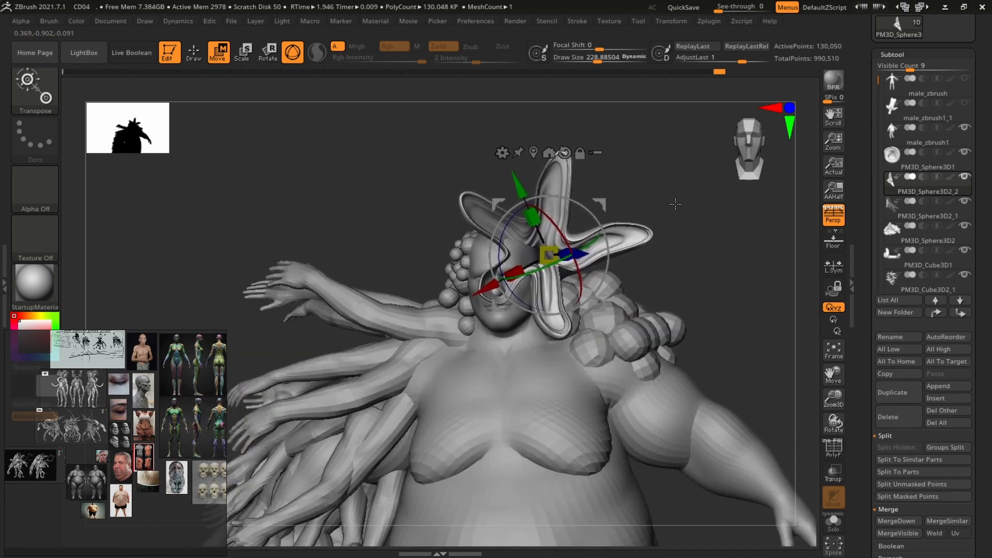
drag(676, 204, 649, 263)
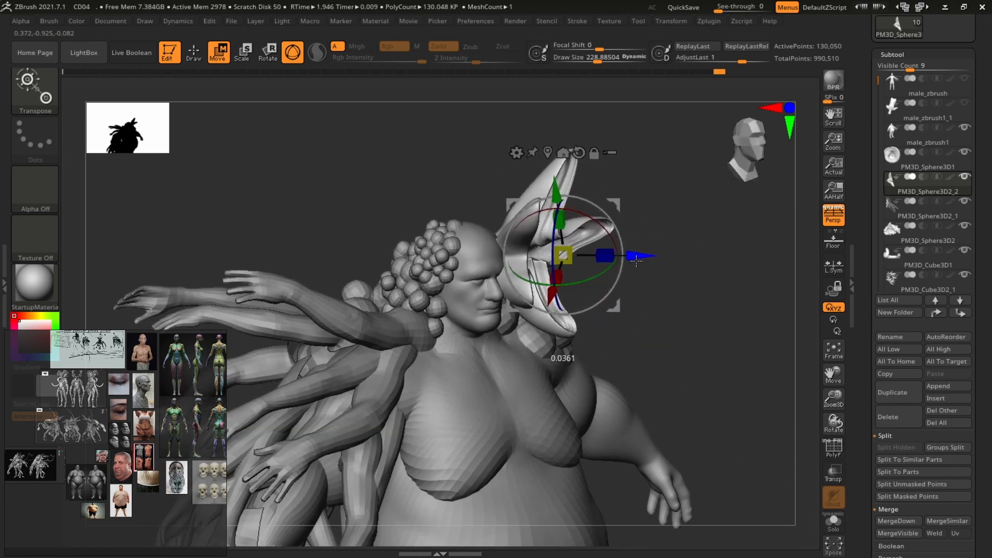
mouse_move(744, 225)
mouse_down()
mouse_move(700, 226)
mouse_move(711, 241)
mouse_up()
key(q)
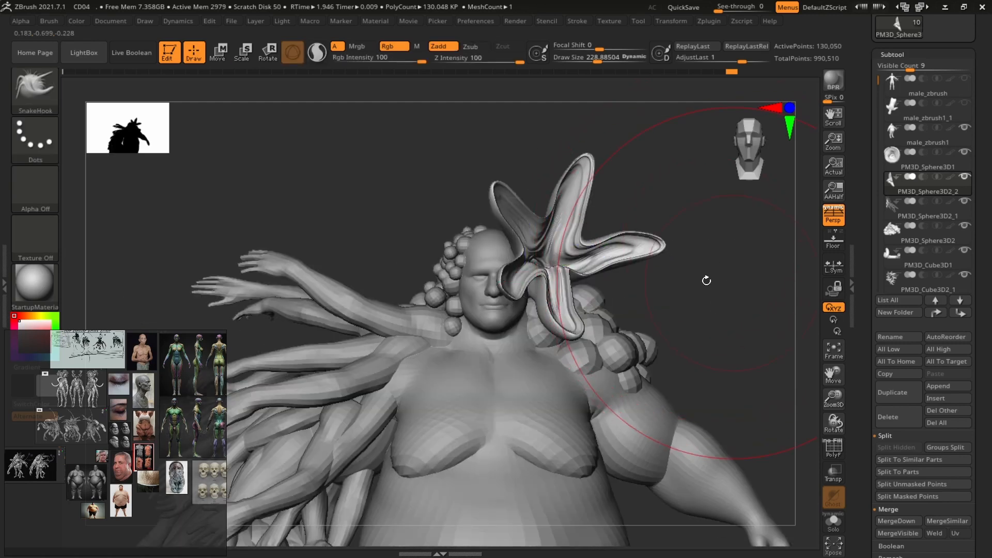
Nudge the petalled mouth slightly closer to the middle of the face.
alt+drag(707, 281, 472, 244)
alt+drag(381, 226, 747, 230)
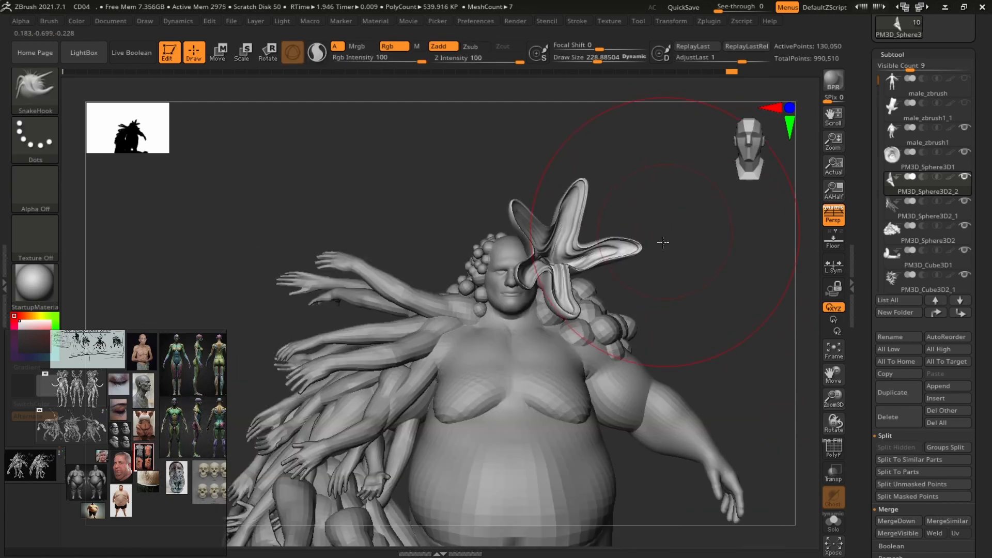
key(w)
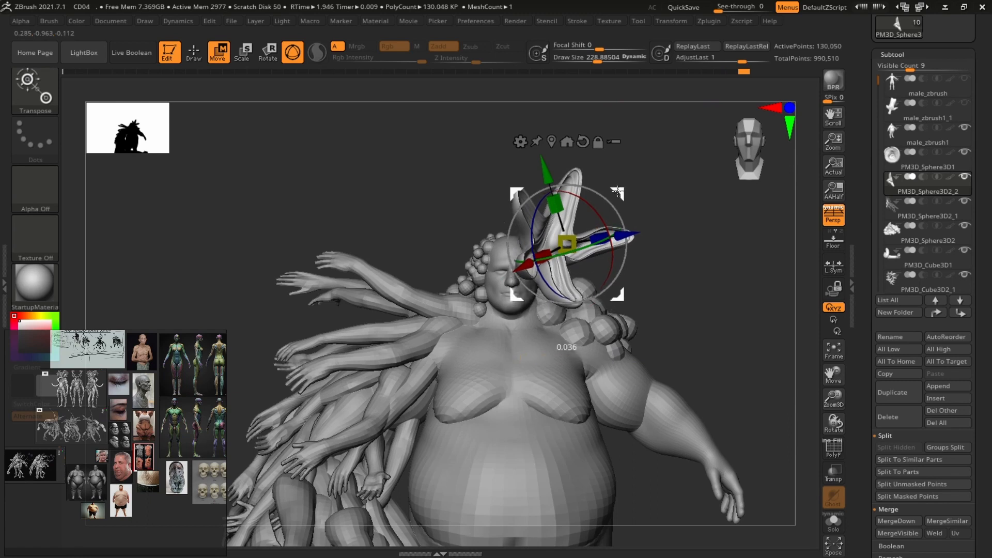
drag(618, 202, 615, 202)
key(q)
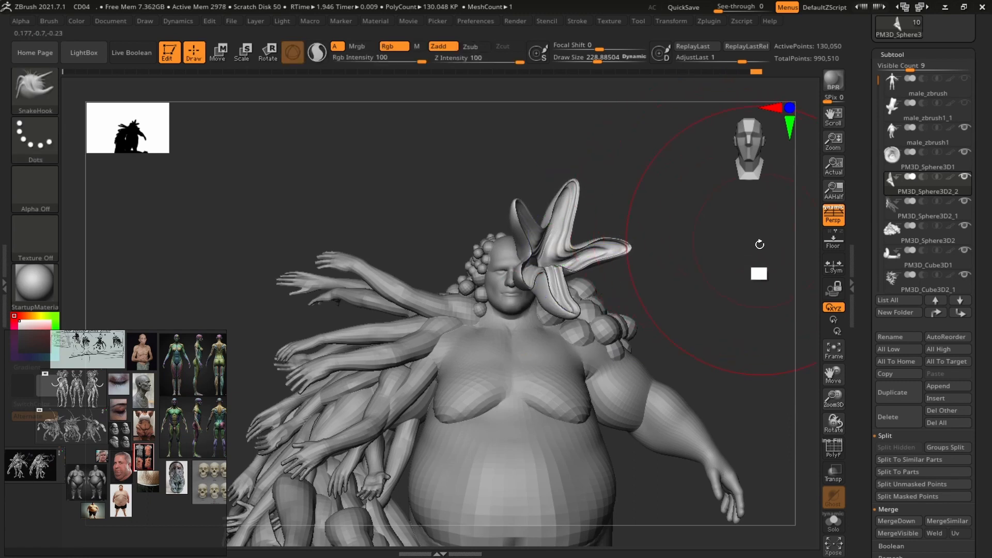
Pull the petal edges nearest the nose and cheek into the face with the SnakeHook brush at draw size about 86.
ctrl+right_drag(758, 244, 483, 208)
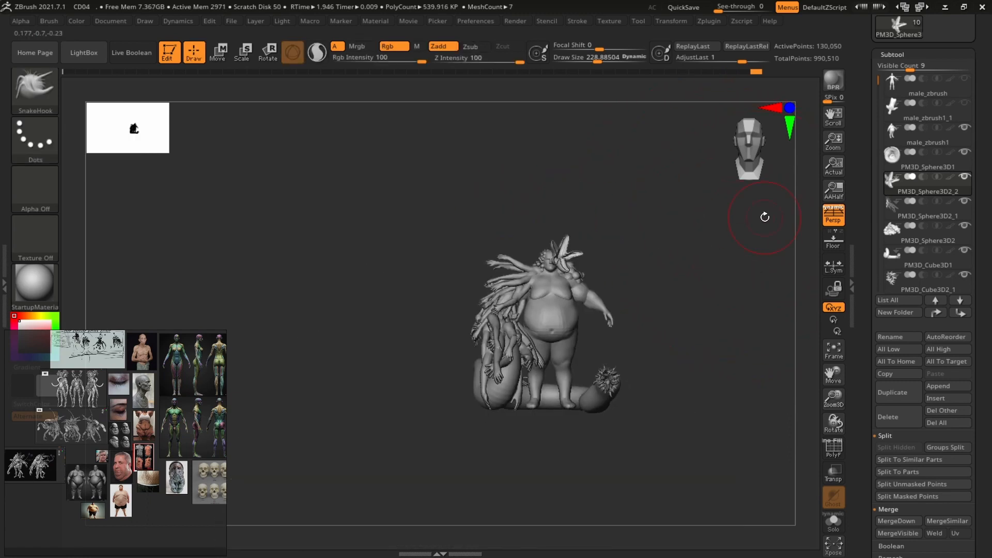
ctrl+right_drag(739, 235, 627, 257)
alt+right_drag(751, 277, 793, 281)
key(s)
drag(523, 277, 507, 277)
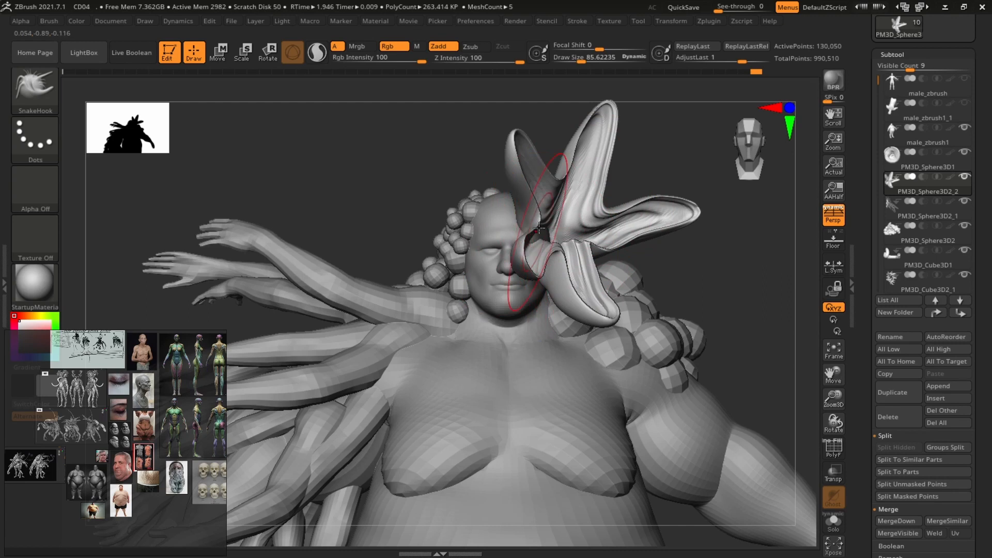
right_drag(553, 231, 488, 220)
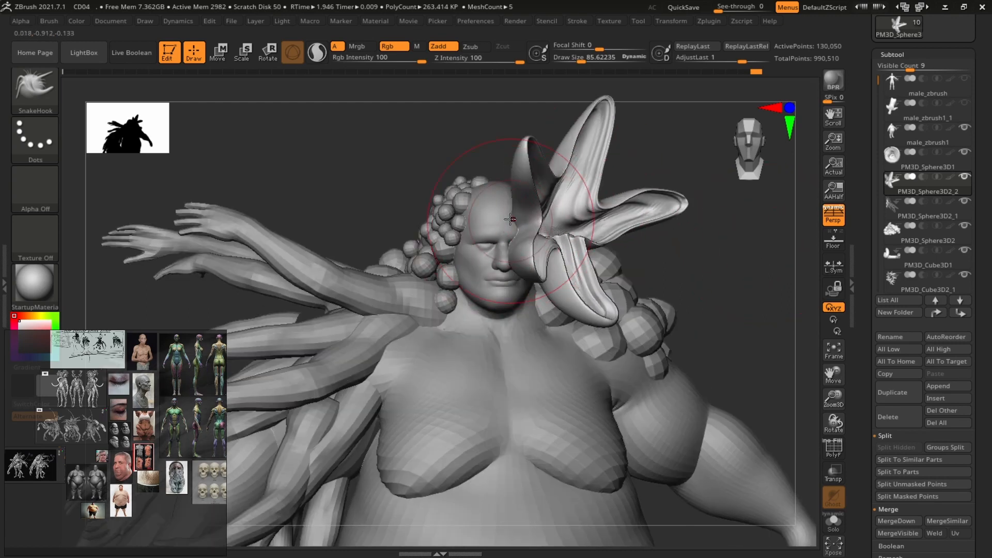
drag(744, 290, 722, 259)
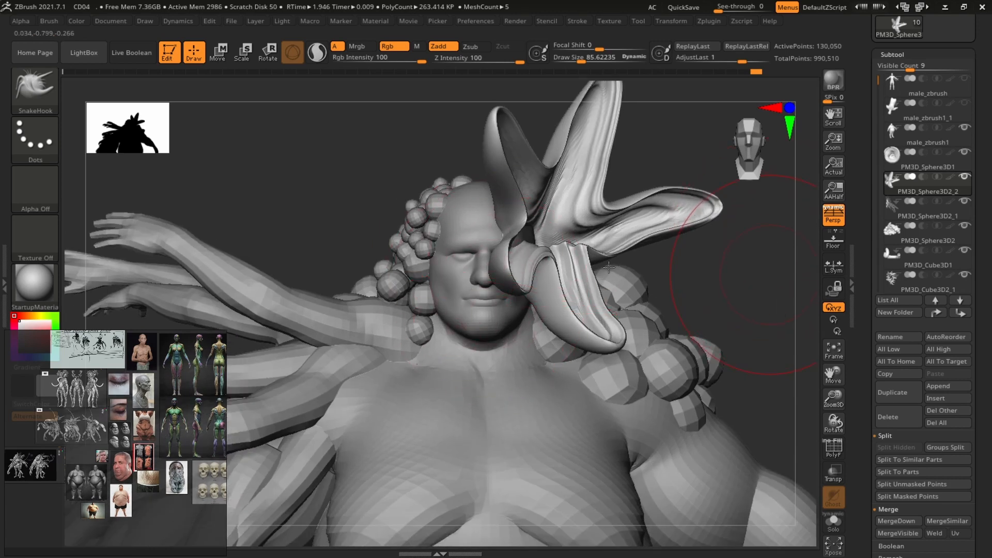
Mask the inner centre of the petalled mouth using the FreeHand stroke at draw size about 36.
key(f)
drag(751, 269, 547, 200)
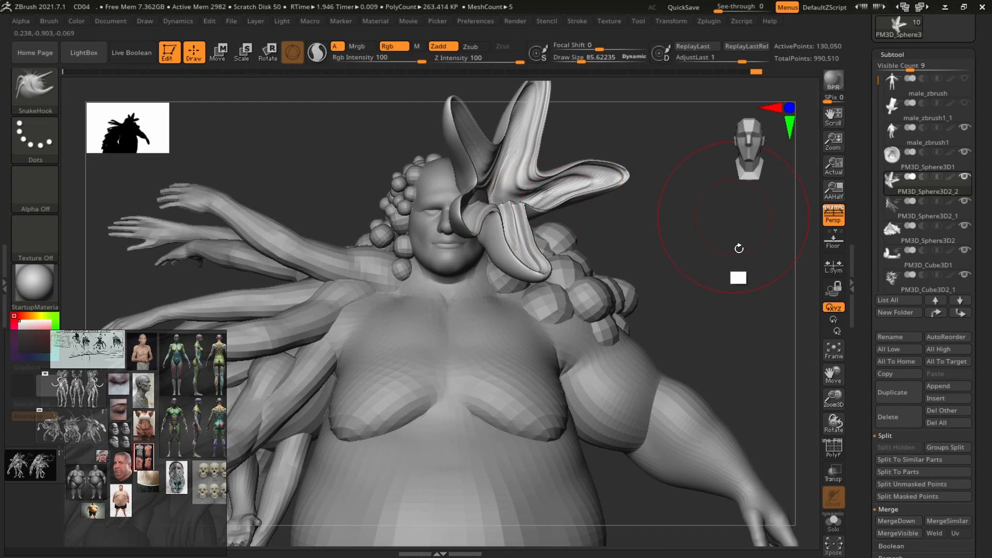
alt+drag(739, 248, 740, 307)
key(s)
drag(559, 286, 549, 286)
drag(688, 243, 609, 238)
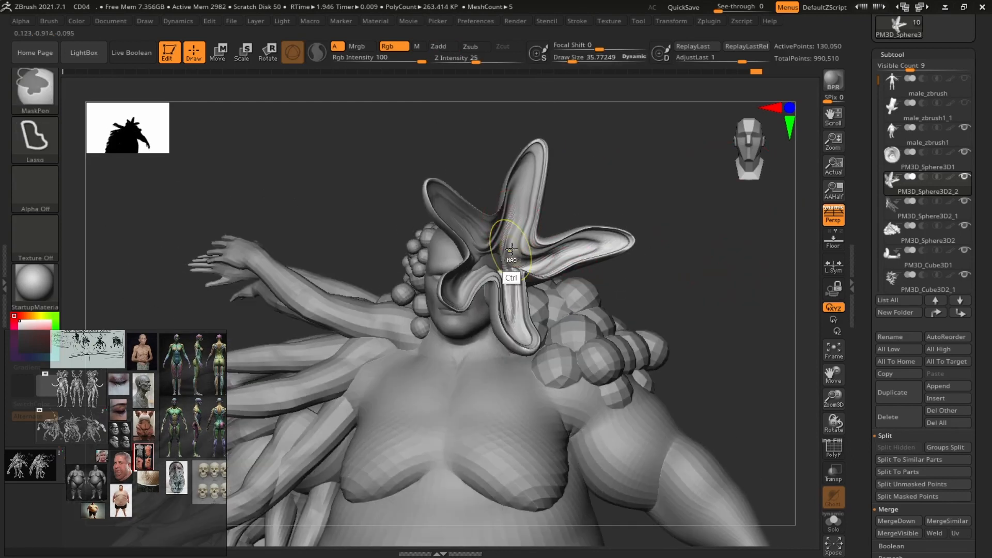
ctrl+click(35, 137)
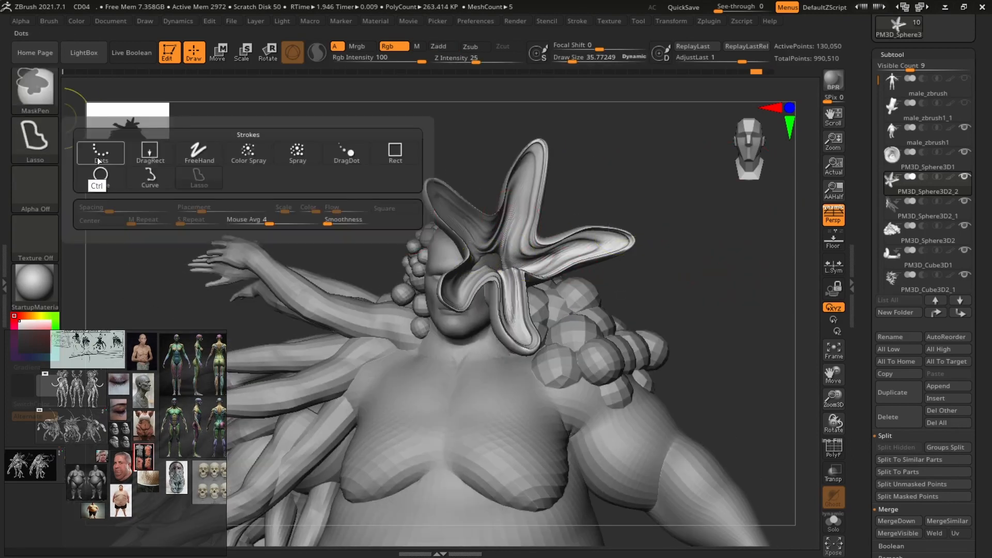
ctrl+click(200, 153)
drag(690, 207, 642, 222)
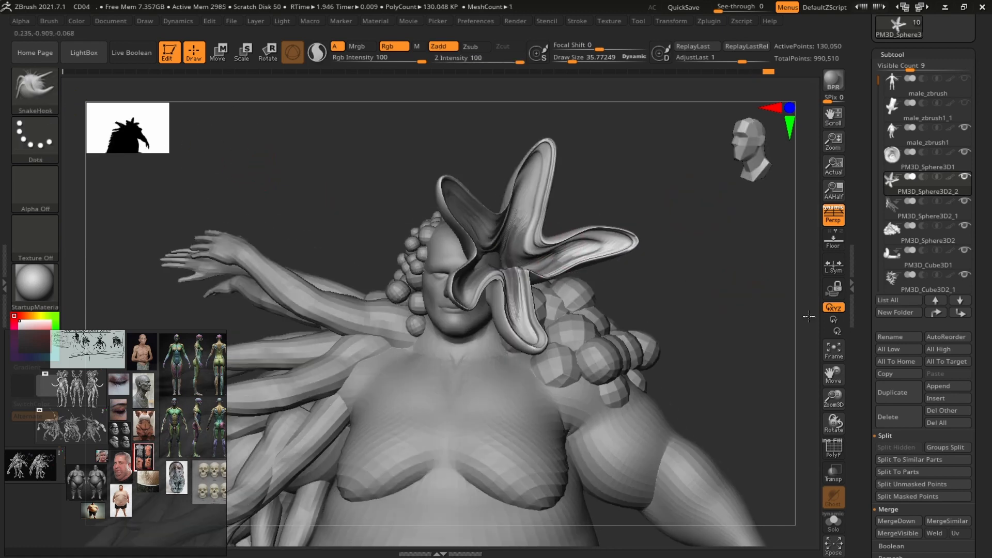
Turn on a FiberMesh preview on the masked centre of the petalled mouth and expose the fibre modifiers.
scroll(868, 223, down, 10)
scroll(868, 222, down, 5)
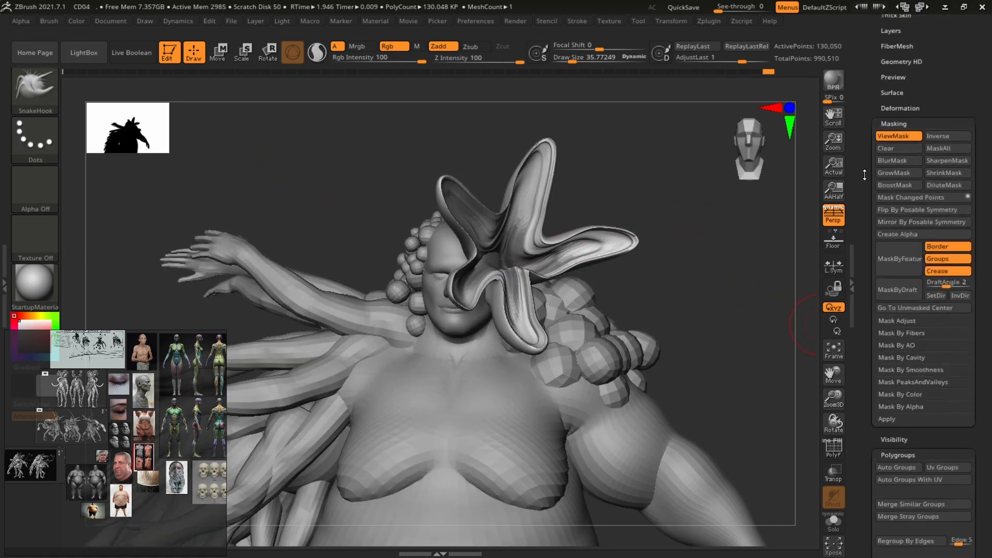
click(904, 329)
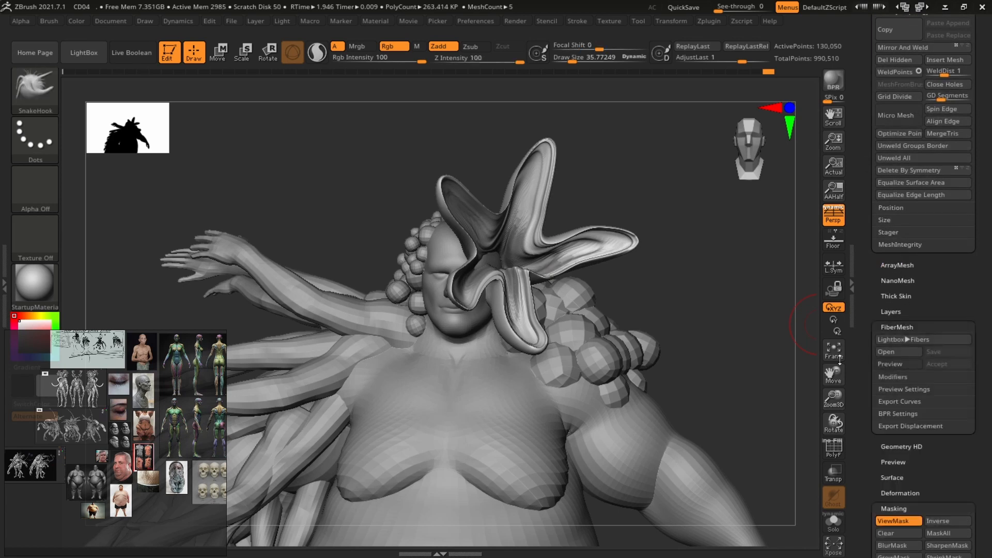
shift+drag(732, 314, 743, 280)
scroll(861, 363, down, 2)
click(894, 318)
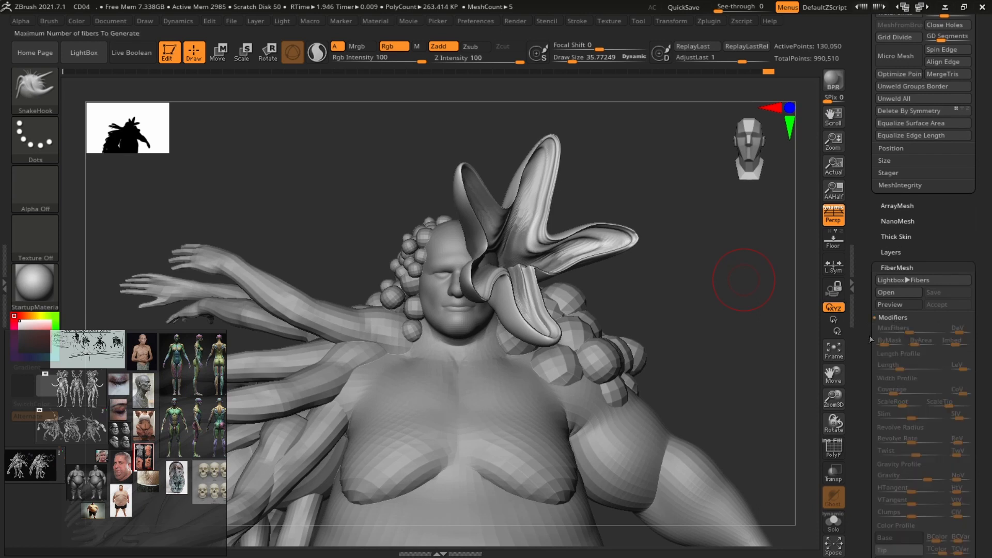
click(892, 305)
drag(869, 334, 901, 209)
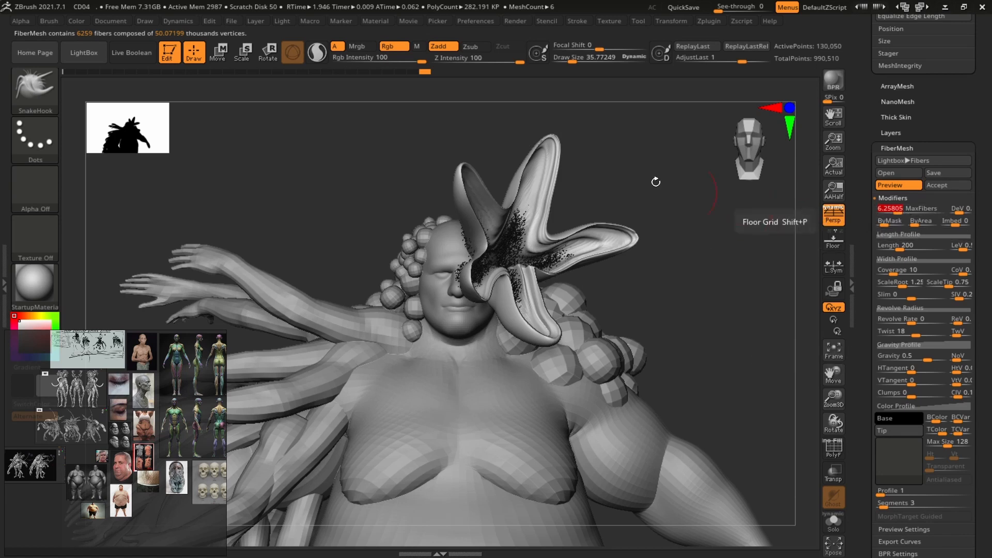
Load a fibre preset with a purple base and cyan tips from the LightBox Fibers library.
click(84, 52)
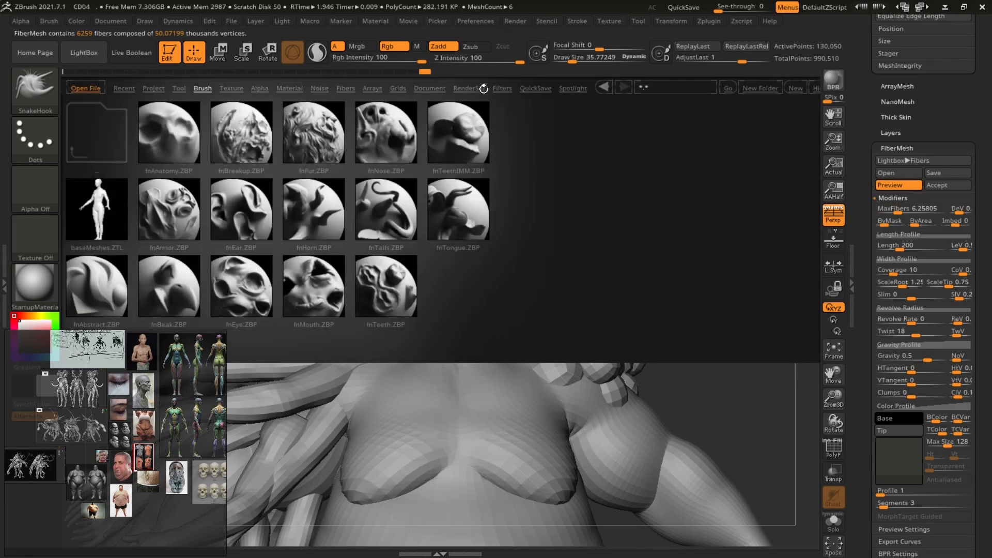
click(342, 88)
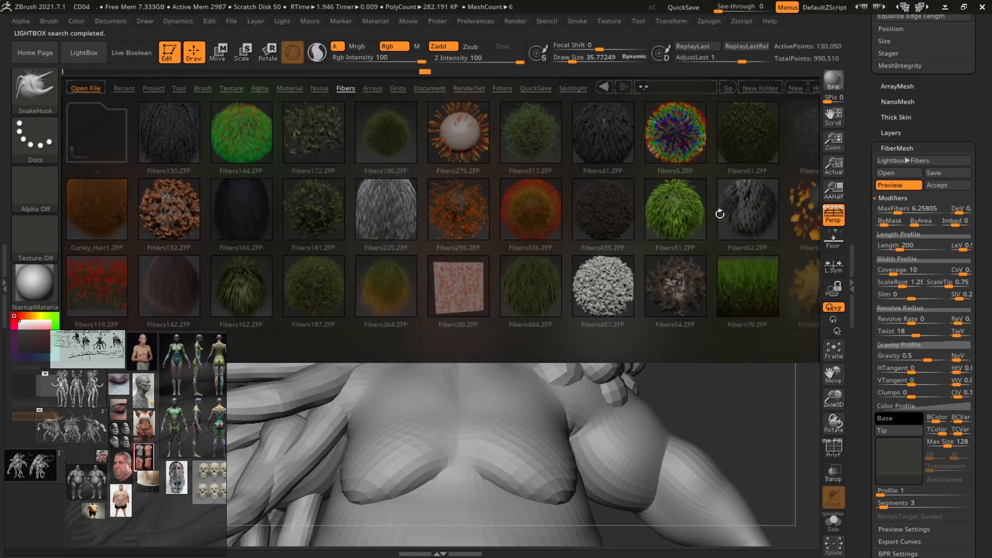
scroll(750, 189, down, 6)
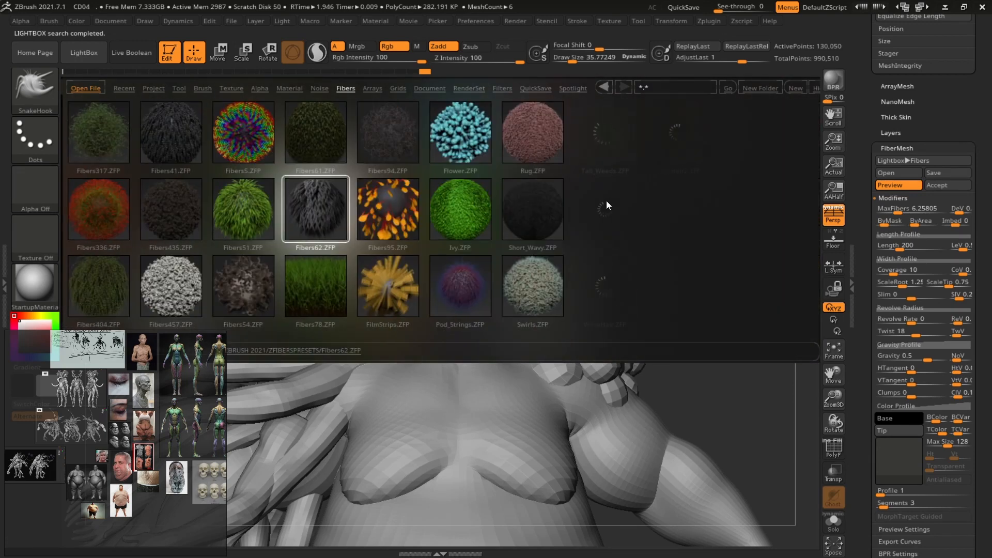
click(446, 130)
click(75, 50)
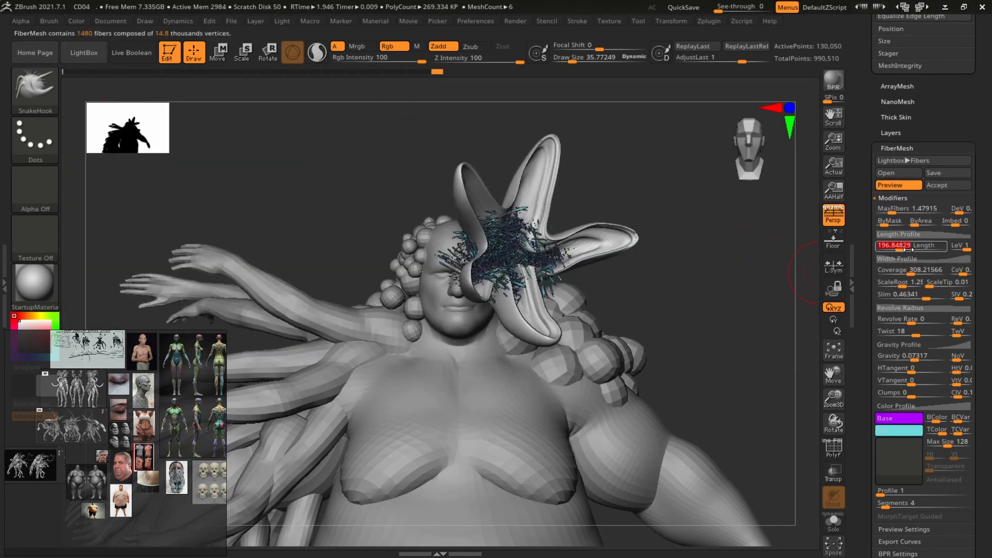
Set the fibres' Length to about 521, MaxFibers to about 1.88, and Gravity and Twist to 0.
drag(910, 247, 912, 248)
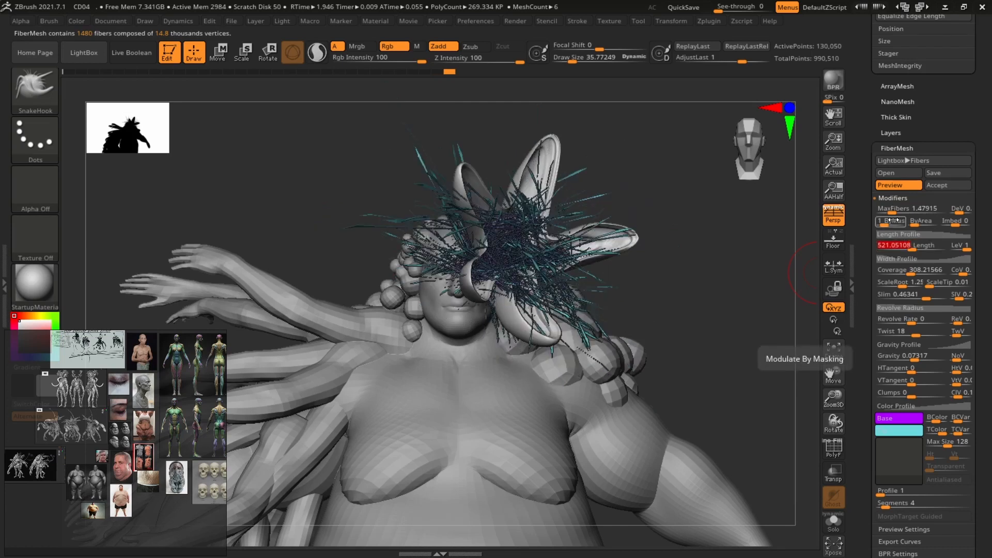
drag(893, 212, 895, 212)
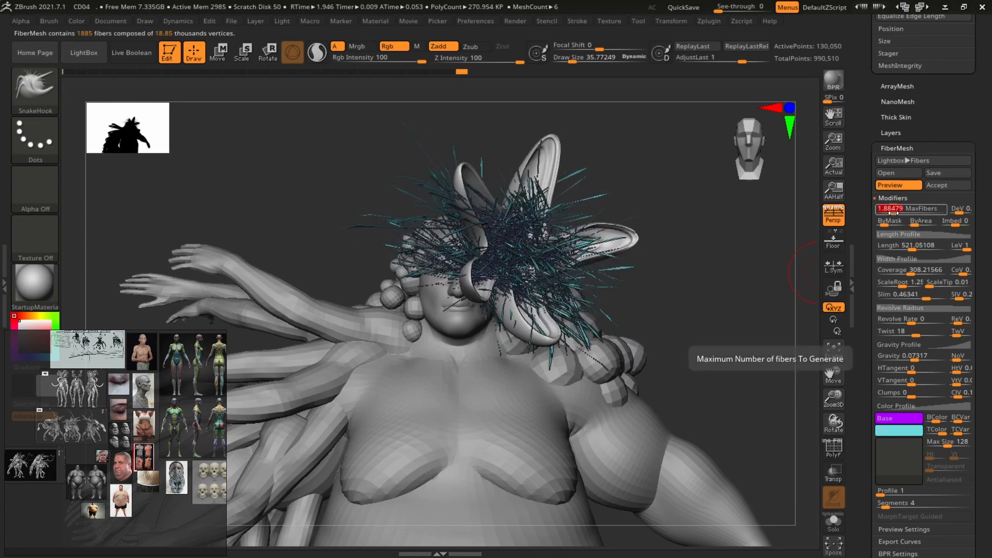
drag(918, 360, 912, 334)
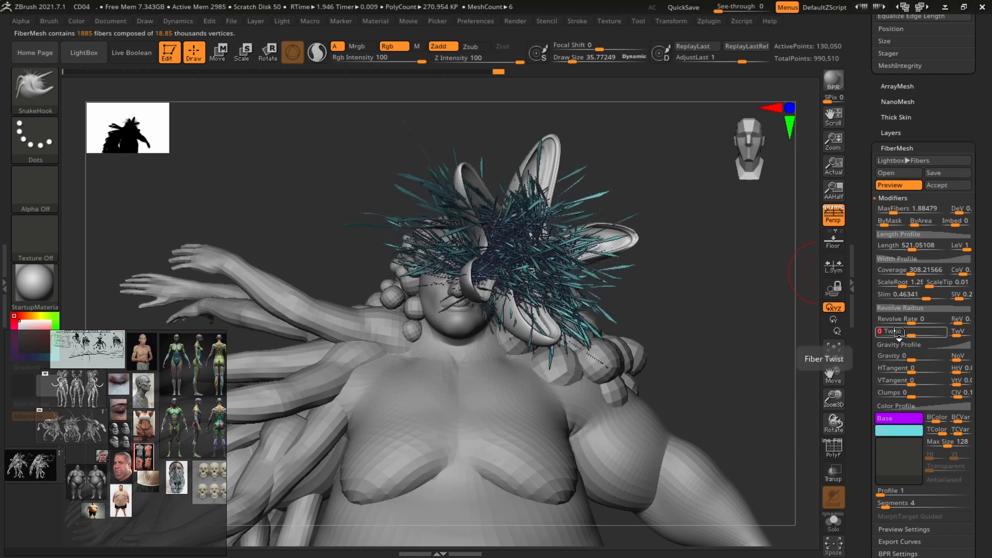
Set the fibres' MaxFibers to about 3.91, Coverage to about 713 and Length to about 330.
mouse_move(762, 331)
ctrl+right_down()
mouse_move(747, 284)
mouse_move(760, 326)
ctrl+right_up()
drag(893, 211, 896, 211)
drag(911, 272, 905, 248)
Thicken and refine the fibres with Coverage about 815, Profile 4 and Segments 10, accepting the single-sided fibre notices.
drag(874, 491, 892, 344)
click(783, 383)
ctrl+right_drag(786, 375, 796, 429)
drag(886, 357, 897, 356)
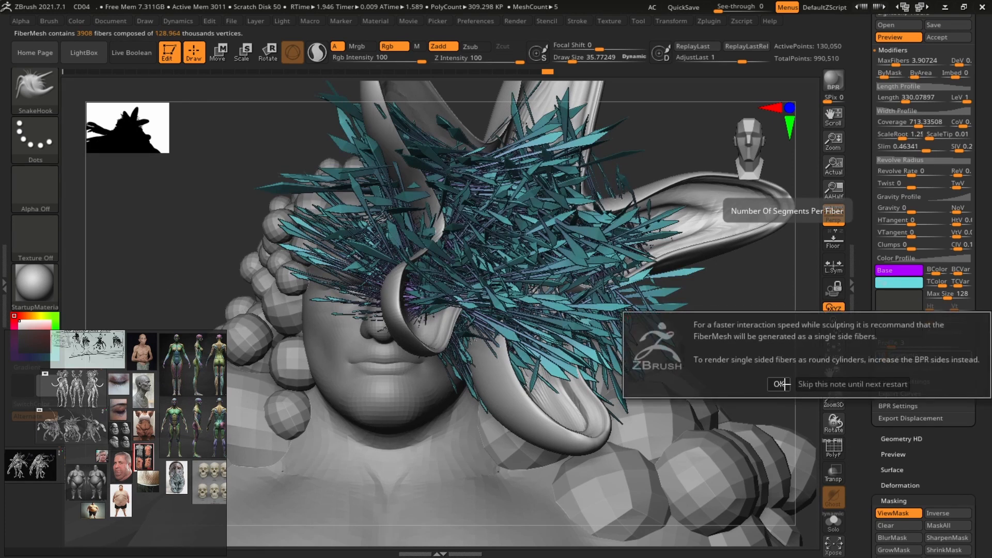
click(783, 384)
ctrl+right_drag(783, 378, 775, 326)
drag(875, 208, 876, 229)
mouse_move(918, 143)
mouse_down()
mouse_move(906, 142)
mouse_move(920, 143)
mouse_up()
click(781, 171)
ctrl+right_drag(791, 263, 776, 362)
drag(892, 365, 898, 364)
right_drag(813, 414, 824, 359)
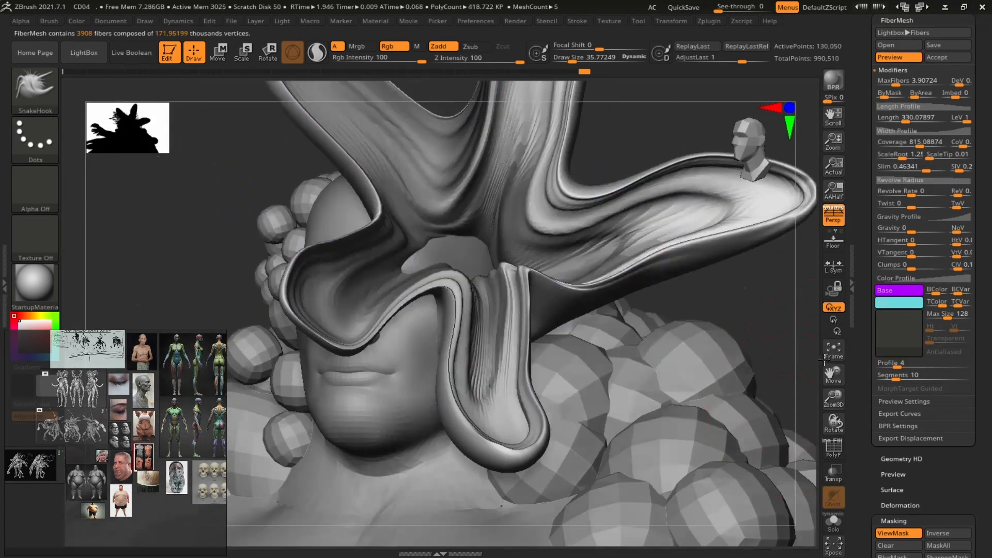
Set the fibres' Profile to 5 and Segments to 5.
drag(897, 364, 887, 377)
right_drag(764, 408, 750, 372)
ctrl+right_drag(749, 373, 778, 275)
Curl the fibres with Revolve Rate about 13.85, HTangent 0.63, VTangent 0.27 and Clumps -0.23, keeping Twist at 0.
drag(872, 161, 873, 213)
drag(912, 295, 904, 318)
drag(909, 246, 917, 256)
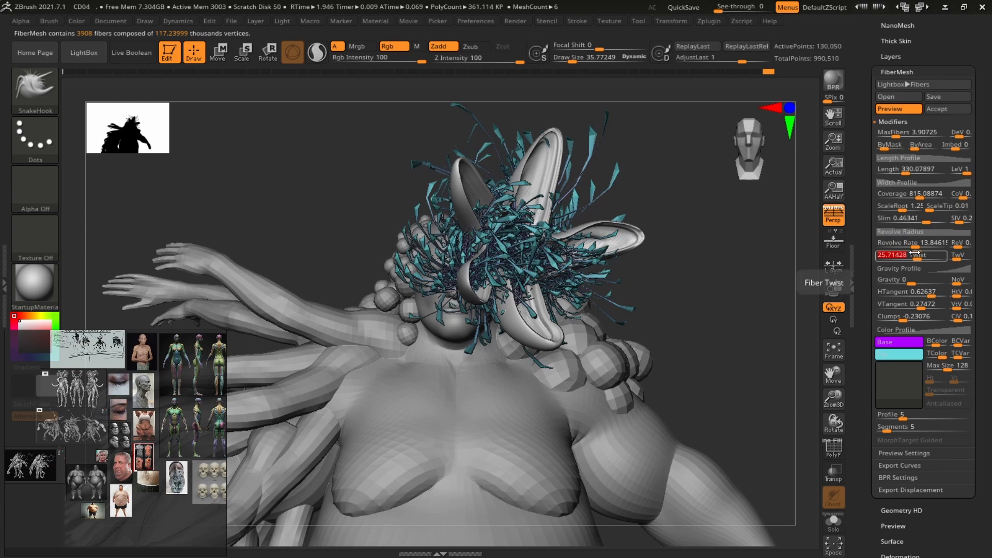
alt+drag(711, 336, 874, 218)
drag(876, 122, 853, 118)
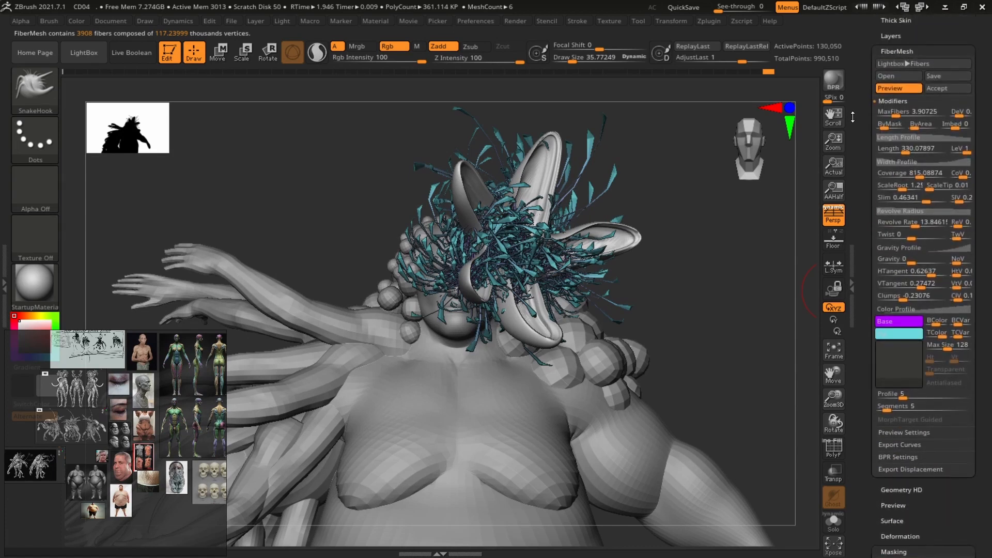
Raise the fibres' Coverage to 1000 and render the head with BPR.
drag(921, 172, 918, 169)
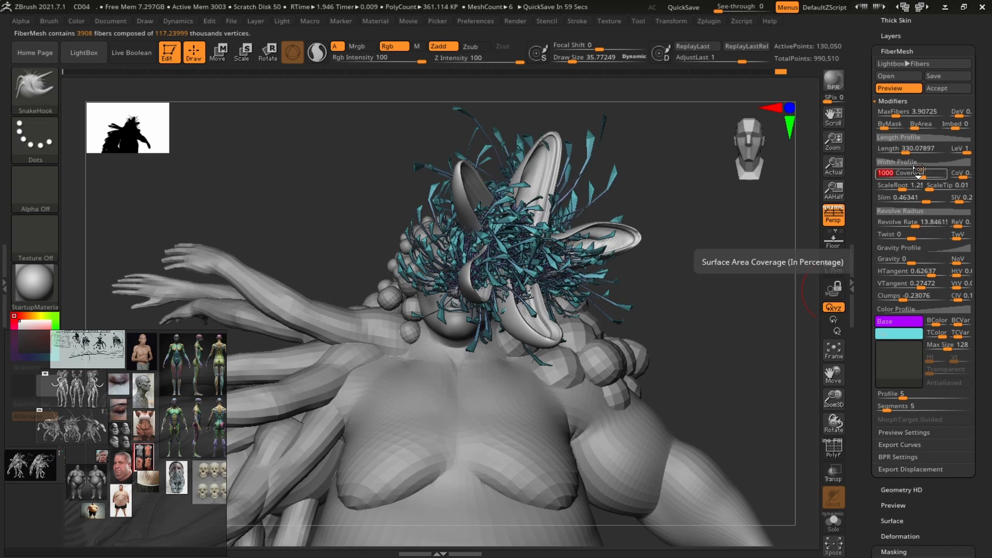
key(Return)
drag(866, 178, 864, 219)
key(shift+r)
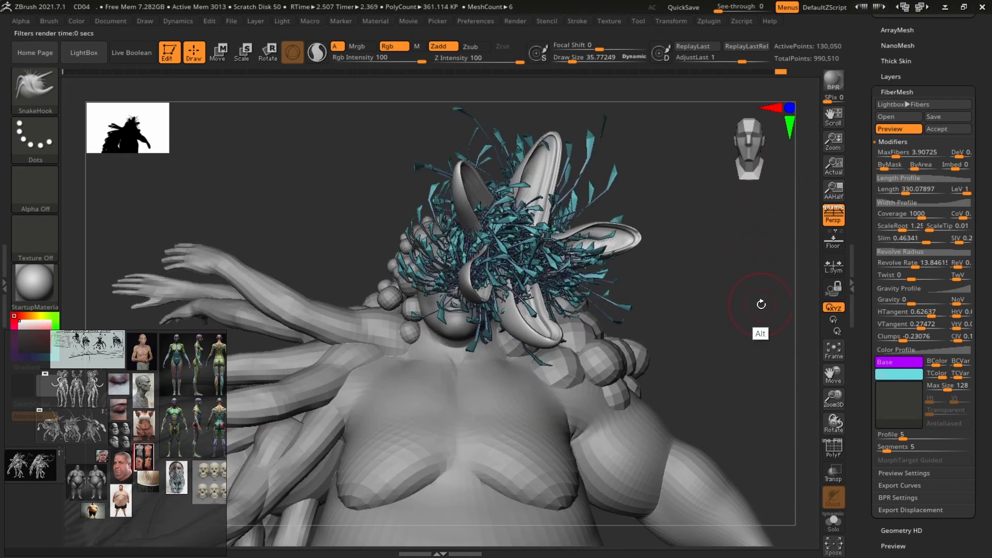
mouse_move(761, 305)
alt+mouse_down()
mouse_move(706, 311)
mouse_move(774, 312)
alt+mouse_up()
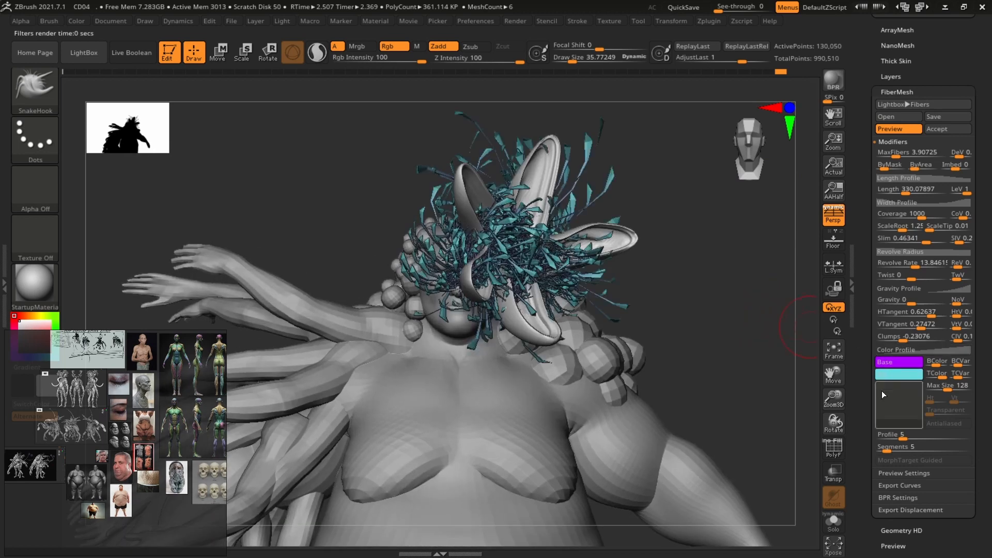
Set the fibres' tip colour to a brighter cyan and their base colour to a softer purple.
click(896, 378)
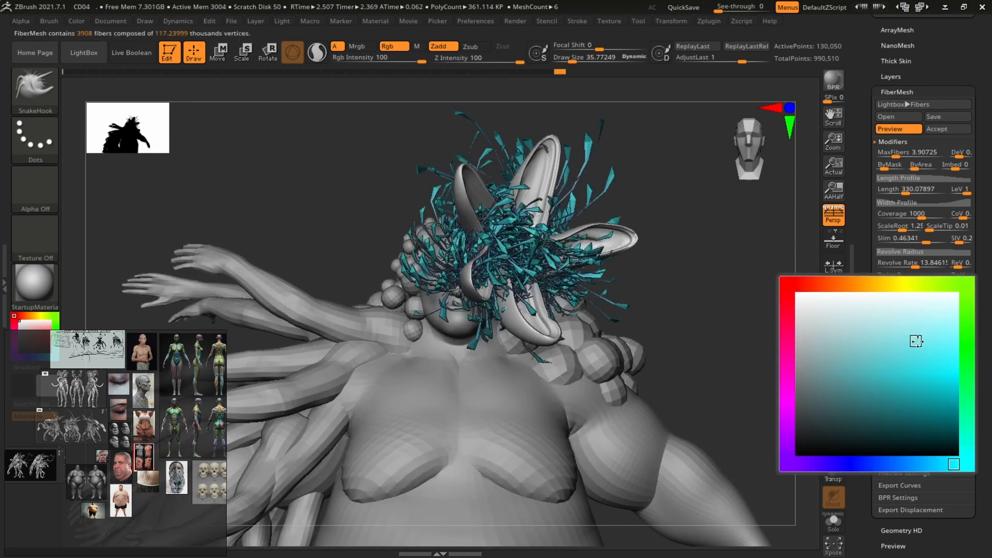
click(908, 352)
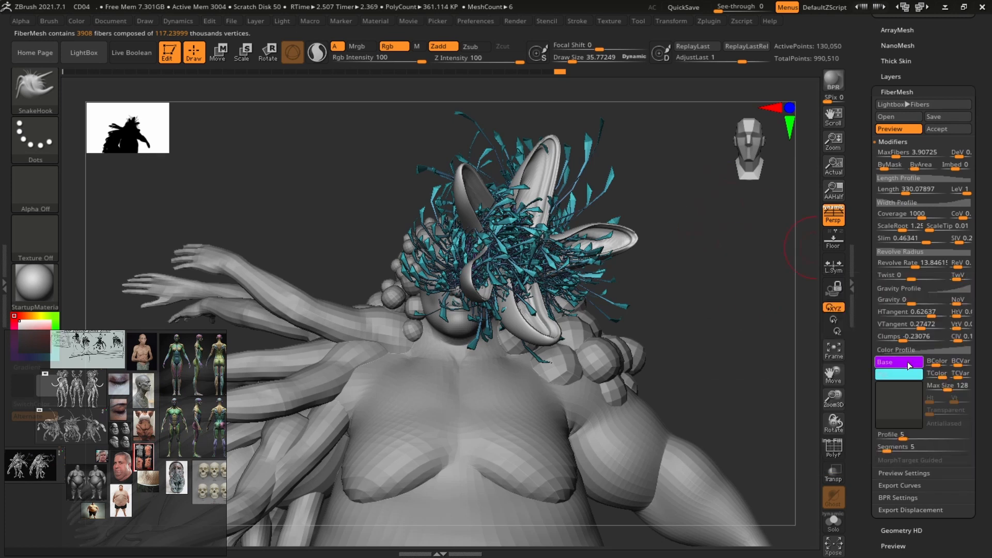
click(909, 363)
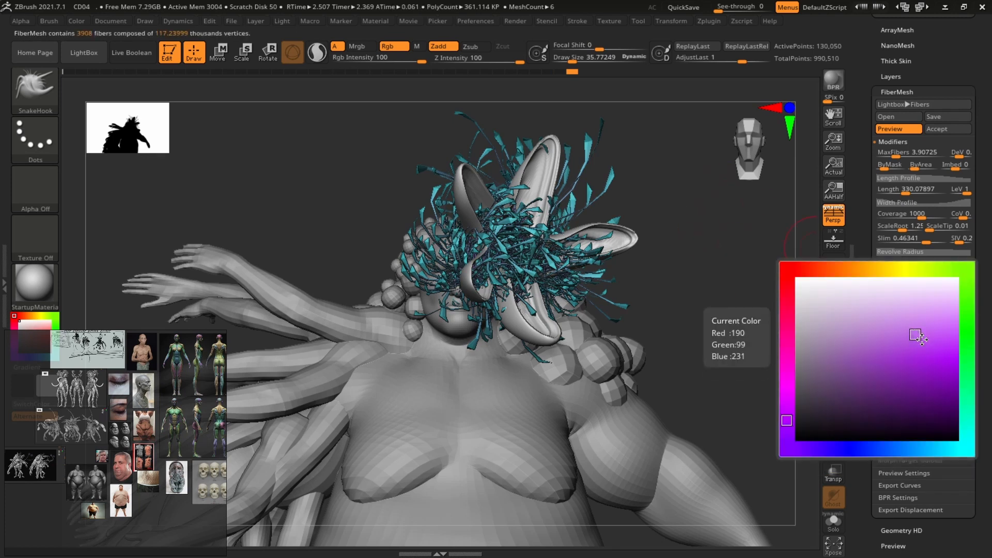
click(900, 337)
Render the whole creature with BPR to examine the fibres in the overall silhouette.
drag(862, 262, 864, 525)
ctrl+right_drag(705, 316, 646, 301)
click(837, 78)
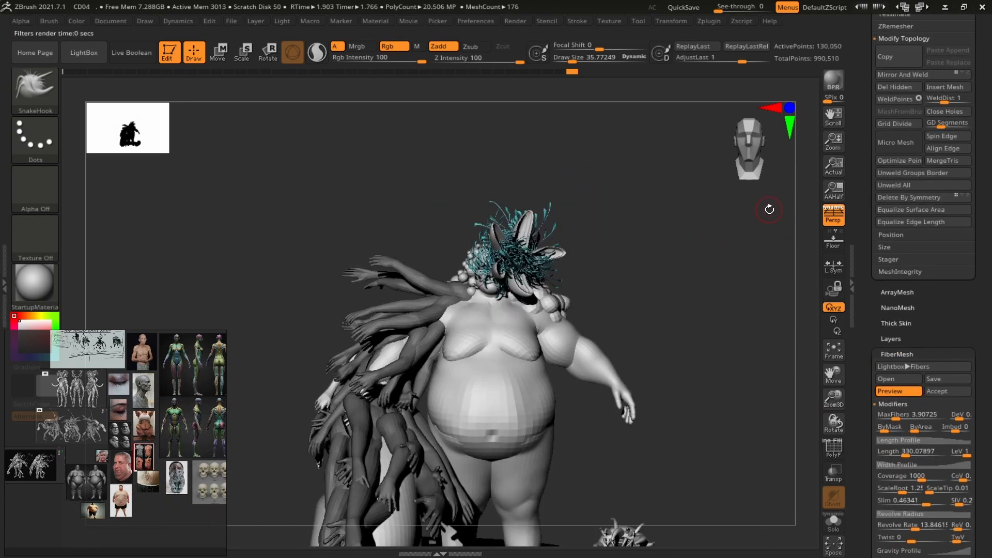
alt+drag(757, 224, 888, 345)
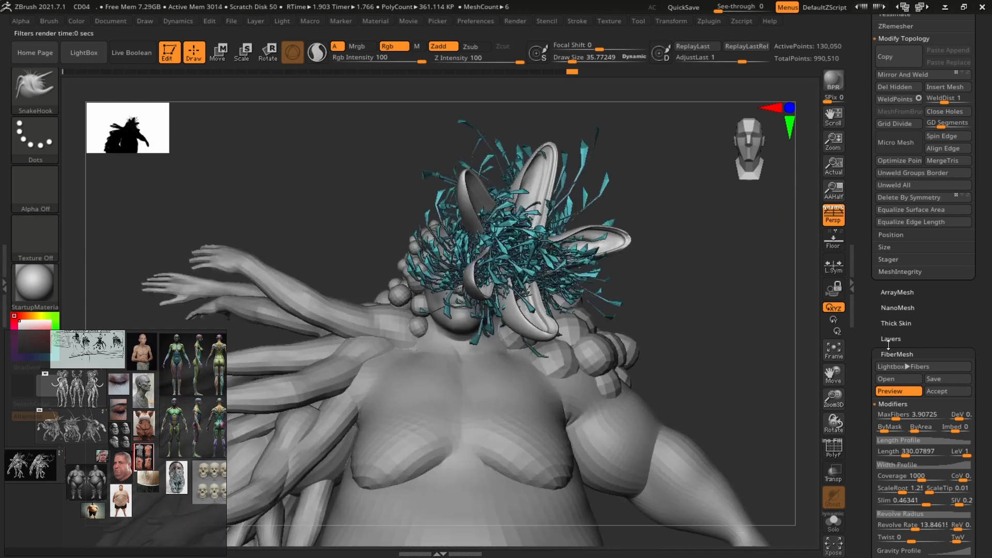
Try accepting the fibres as a subtool with Fast Preview on, and delete that subtool.
click(930, 391)
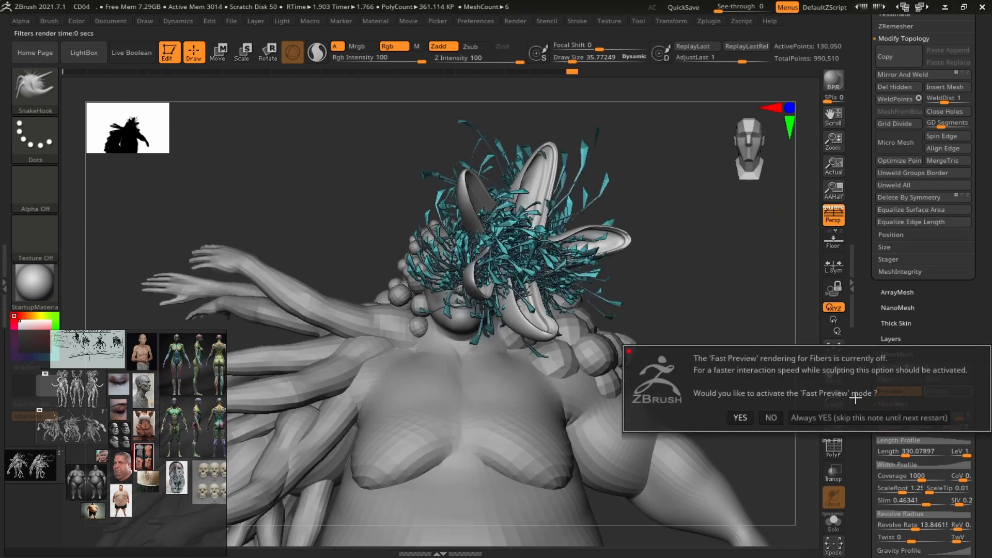
click(740, 418)
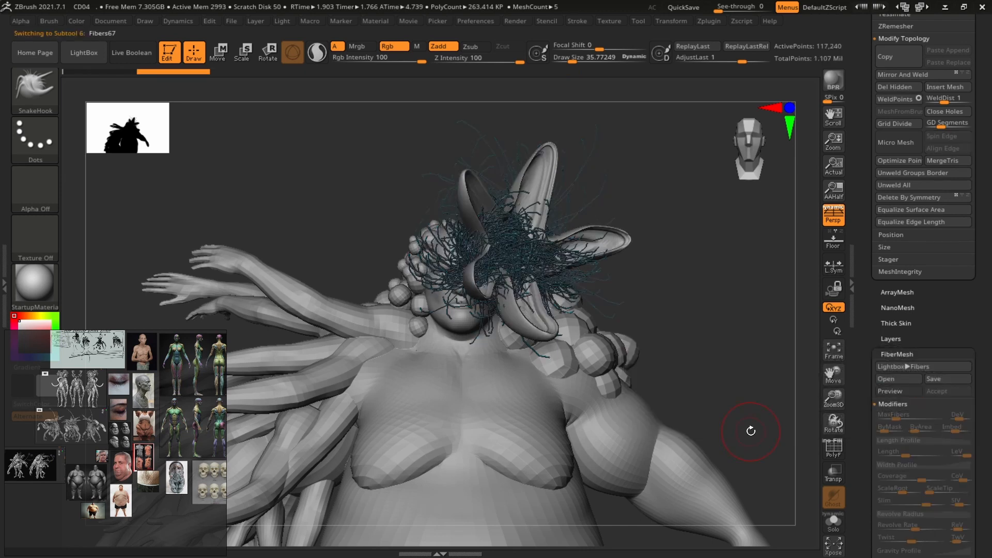
drag(863, 132, 853, 303)
click(888, 367)
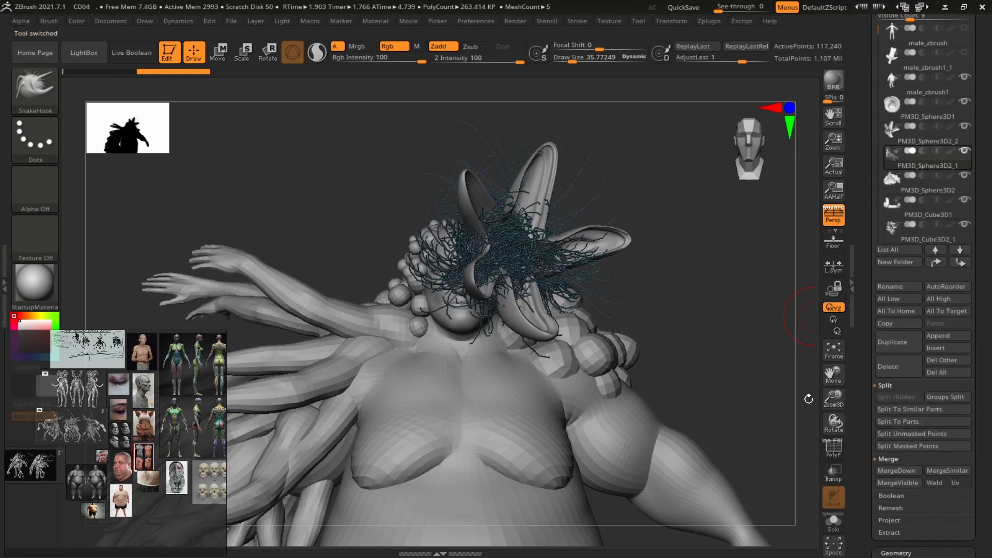
drag(854, 370, 857, 276)
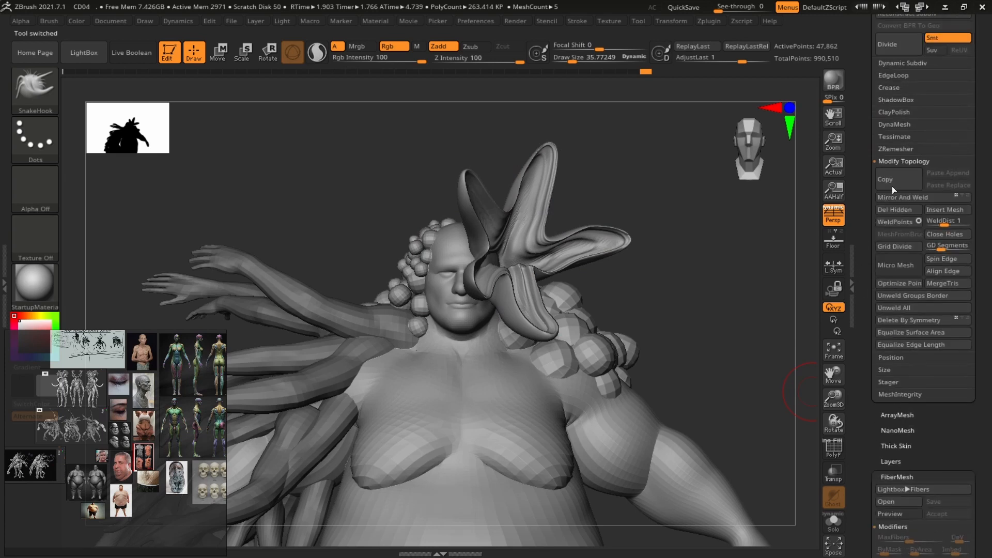
drag(870, 445, 881, 328)
click(896, 279)
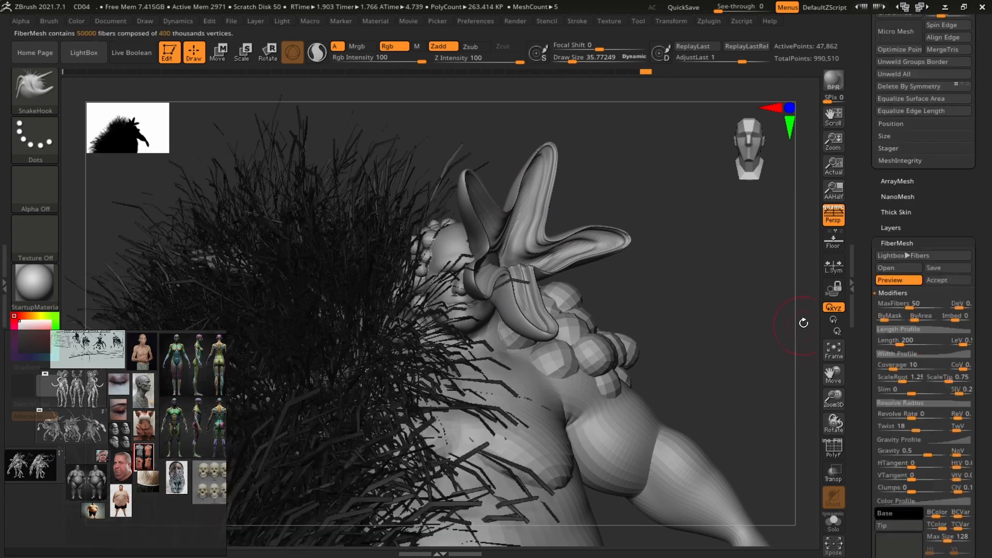
drag(739, 306, 599, 273)
Preview the fibres on the petalled mouth again and accept them as a new subtool, declining Fast Preview mode.
alt+click(603, 247)
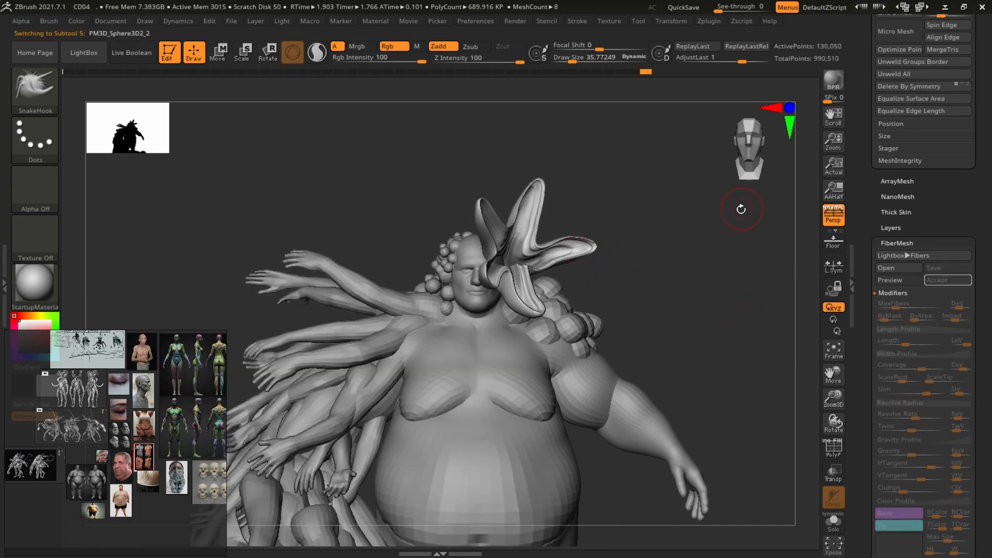
click(893, 283)
alt+drag(776, 289, 800, 331)
click(941, 281)
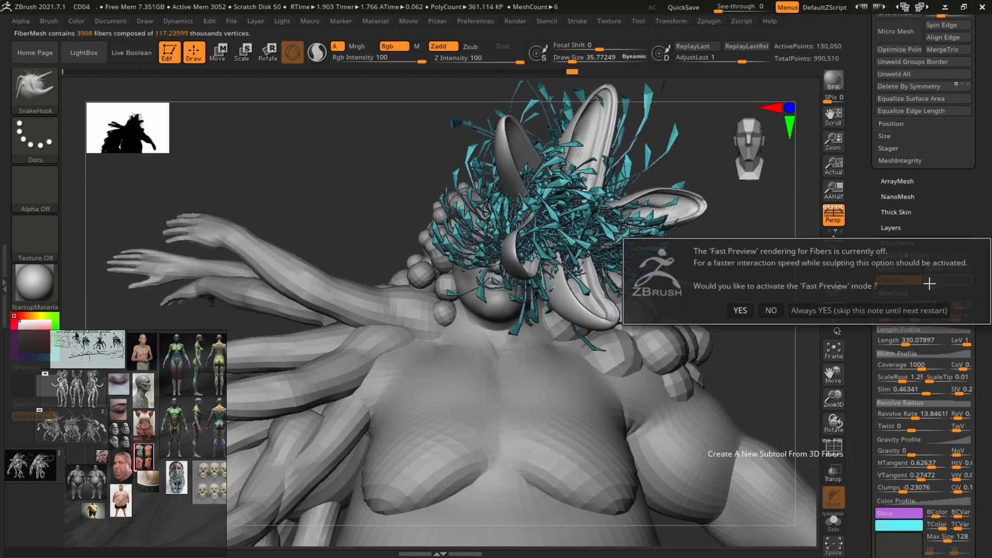
click(772, 312)
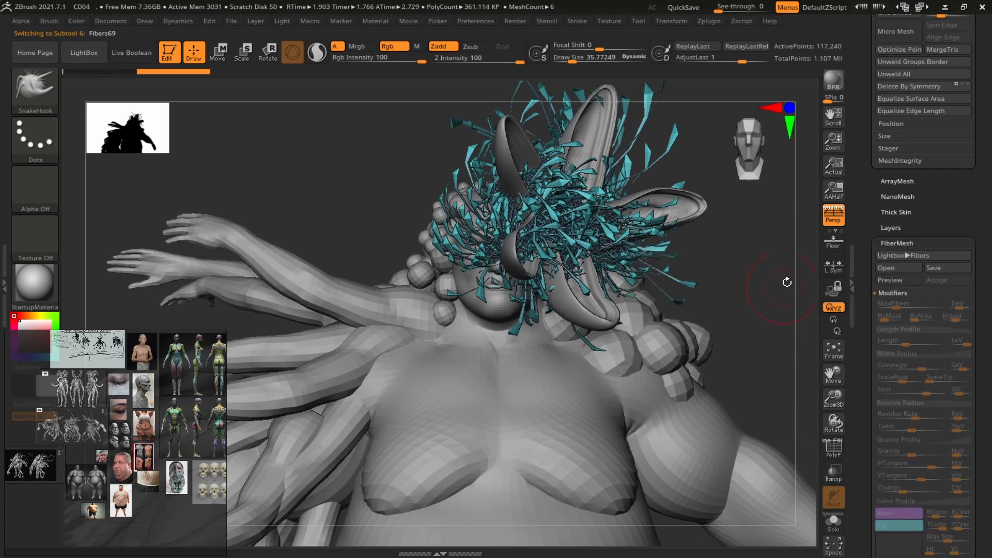
Toggle the petalled mouth's visibility off and on to examine the accepted fibres by themselves and together with the petals.
alt+drag(763, 277, 731, 253)
alt+drag(716, 296, 783, 271)
drag(865, 150, 861, 271)
drag(867, 214, 866, 282)
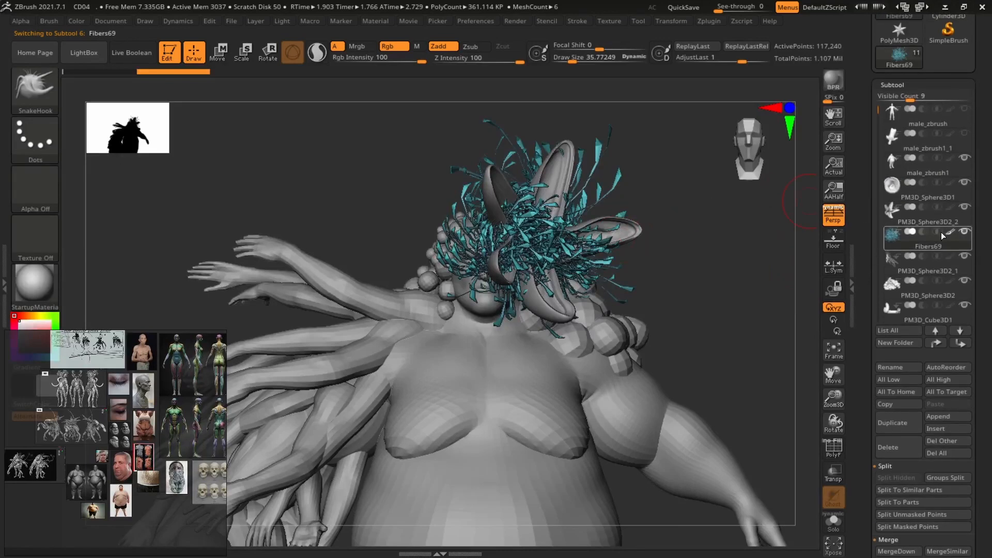
click(965, 207)
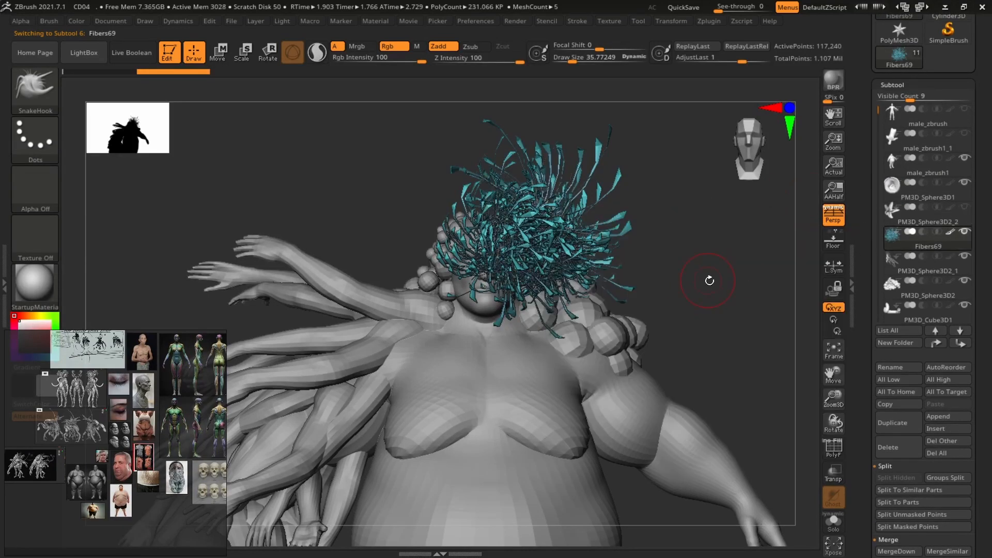
alt+drag(756, 267, 690, 313)
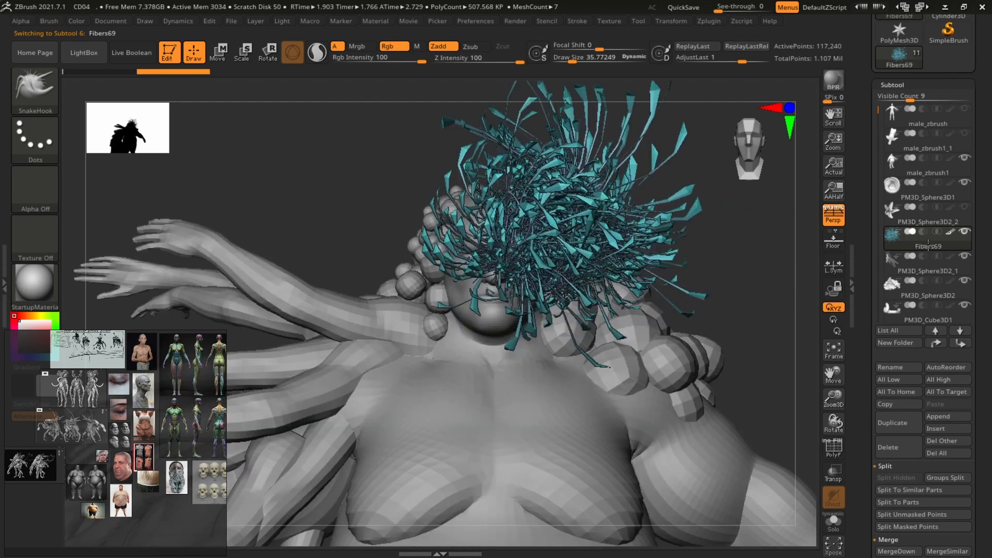
click(964, 207)
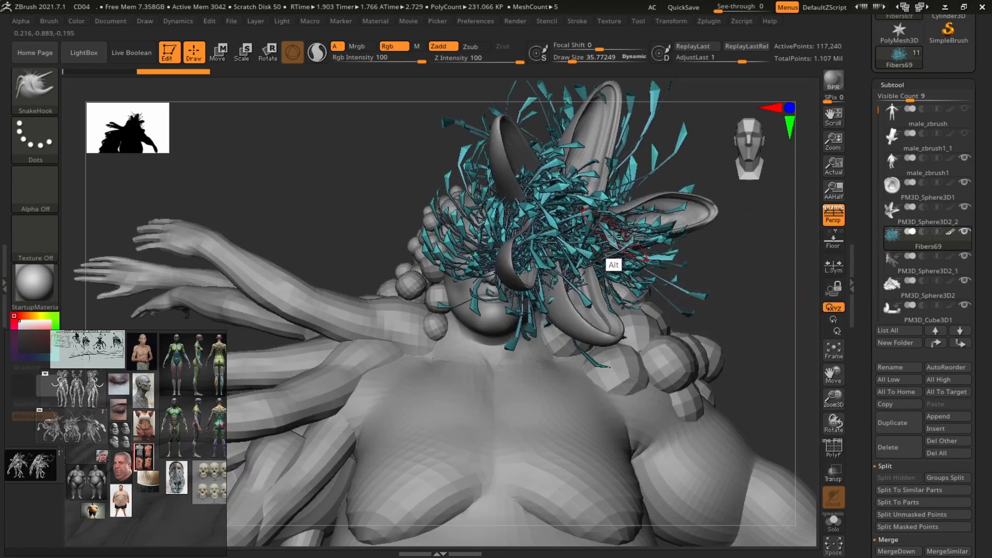
mouse_move(733, 251)
alt+mouse_down()
mouse_move(752, 258)
mouse_move(706, 250)
alt+mouse_up()
Centre the gizmo on the fibres inside the petalled mouth and try scaling them down.
key(w)
alt+drag(587, 305, 600, 154)
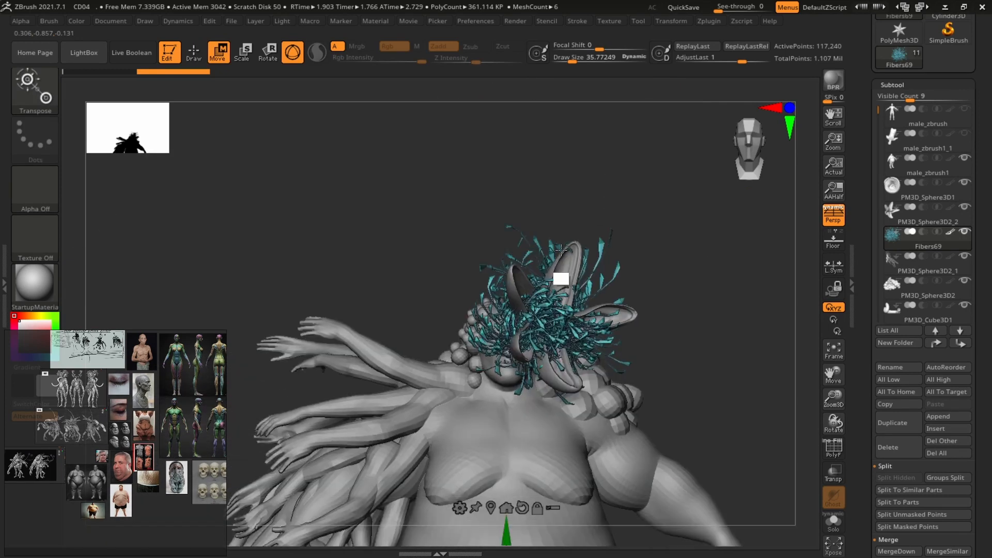
alt+click(538, 304)
alt+click(554, 201)
alt+click(524, 201)
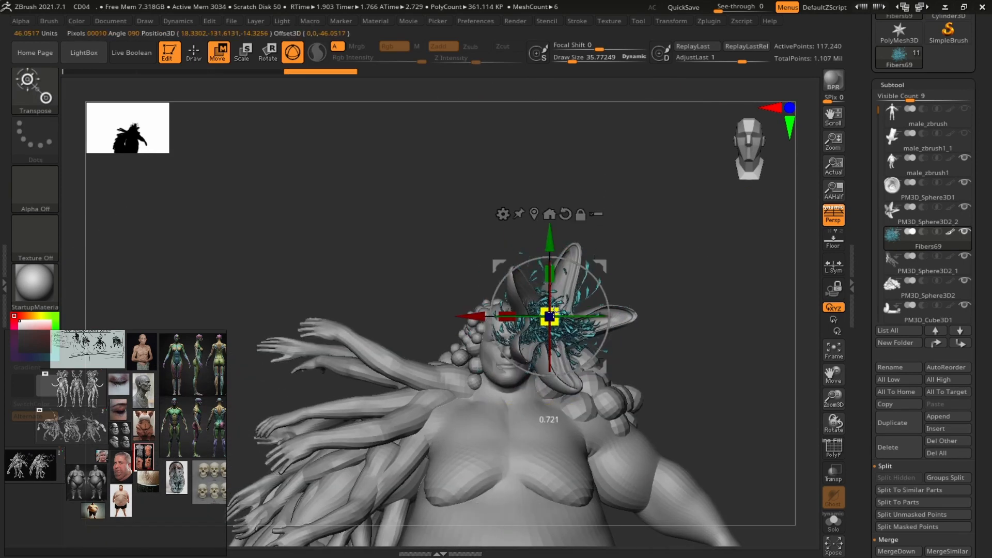
mouse_move(581, 317)
mouse_down()
mouse_move(796, 283)
mouse_move(681, 281)
mouse_move(708, 249)
mouse_move(765, 264)
mouse_move(736, 255)
mouse_move(729, 217)
mouse_up()
Hide the petalled mouth and try adjusting the fibre mass on its own against the full figure.
key(q)
click(964, 207)
mouse_move(672, 269)
alt+mouse_down()
mouse_move(642, 237)
mouse_move(696, 244)
mouse_move(750, 279)
alt+mouse_up()
key(w)
drag(577, 206, 569, 173)
alt+drag(621, 238, 474, 198)
key(q)
mouse_move(713, 233)
alt+mouse_down()
mouse_move(747, 255)
mouse_move(738, 266)
mouse_move(776, 280)
mouse_move(724, 269)
alt+mouse_up()
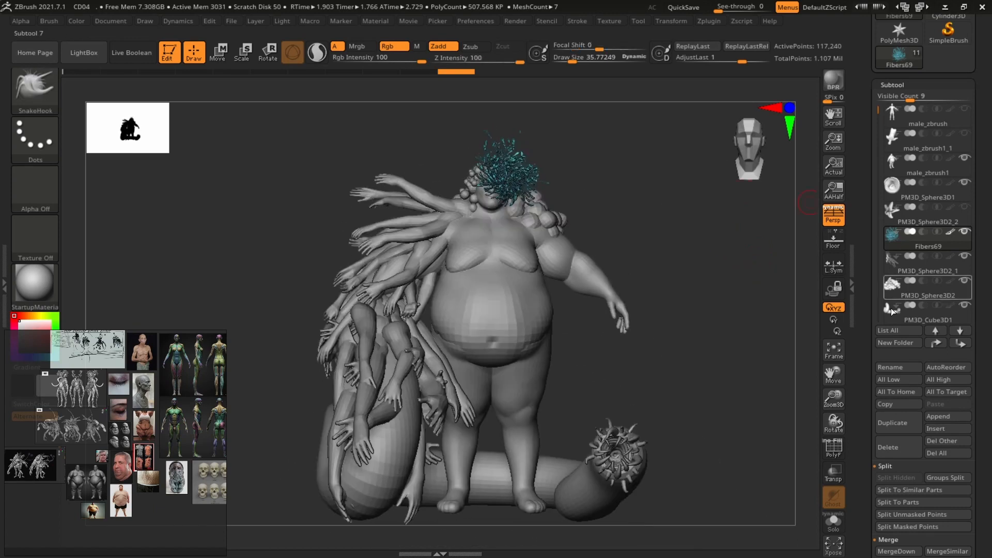
Delete the fibres subtool and make the petalled mouth visible again.
click(897, 446)
mouse_move(736, 360)
mouse_down()
mouse_move(697, 357)
mouse_move(764, 357)
mouse_move(695, 347)
mouse_move(800, 347)
mouse_move(702, 343)
mouse_move(746, 299)
mouse_up()
key(ctrl)
drag(727, 331, 810, 332)
click(963, 206)
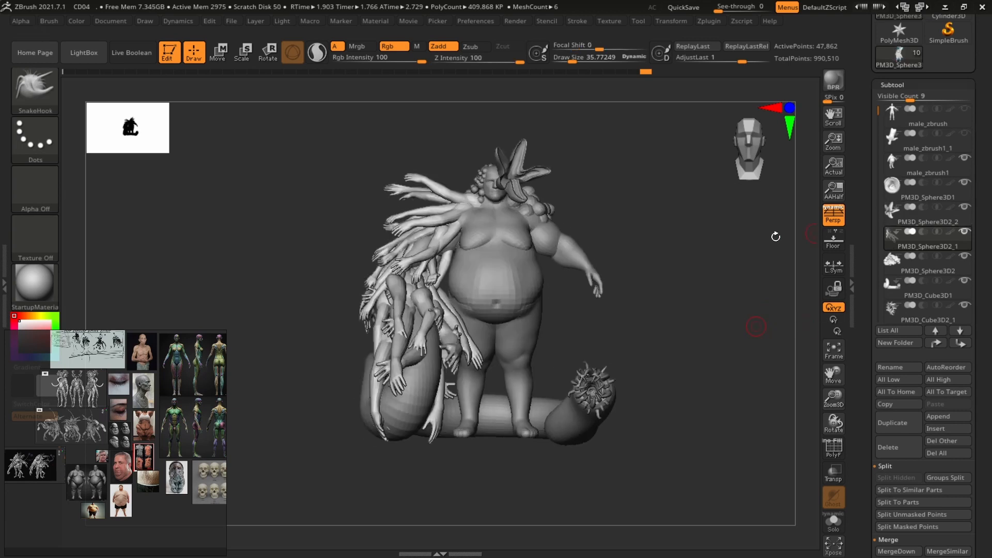
Isolate the petalled mouth and preview FiberMesh fibres on it.
mouse_move(713, 201)
alt+mouse_down()
mouse_move(710, 321)
mouse_move(864, 326)
alt+mouse_up()
alt+click(532, 294)
key(alt+s)
mouse_move(532, 295)
right_down()
mouse_move(500, 333)
mouse_move(490, 329)
right_up()
click(892, 85)
drag(975, 512, 974, 67)
click(898, 216)
drag(672, 362, 739, 376)
Straighten the fibres by setting Revolve Rate, HTangent, VTangent and Clumps to 0, and accept them as a subtool.
click(902, 350)
text(0)
click(909, 399)
text(0)
click(912, 411)
text(0)
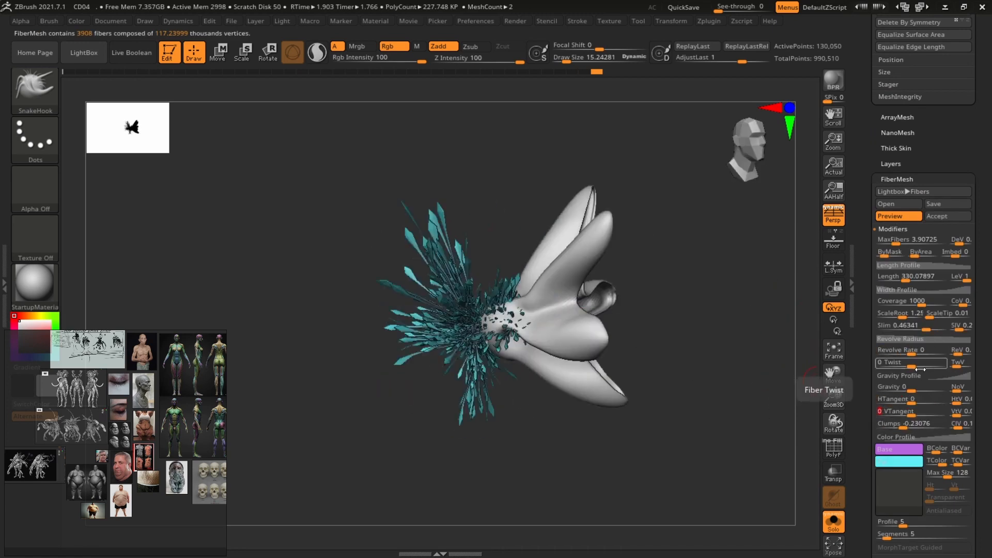
click(911, 424)
text(0)
click(937, 216)
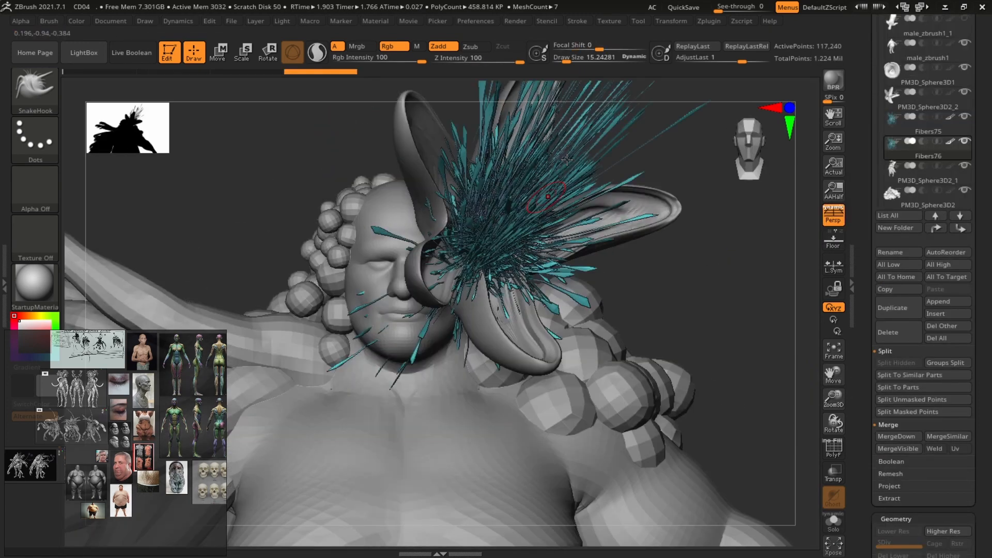
Smooth away the stray fibres over the face, chin and outer petals using Sculptris Pro.
mouse_move(567, 160)
right_down()
mouse_move(599, 161)
mouse_move(600, 217)
right_up()
key(shift+f)
key(shift+f)
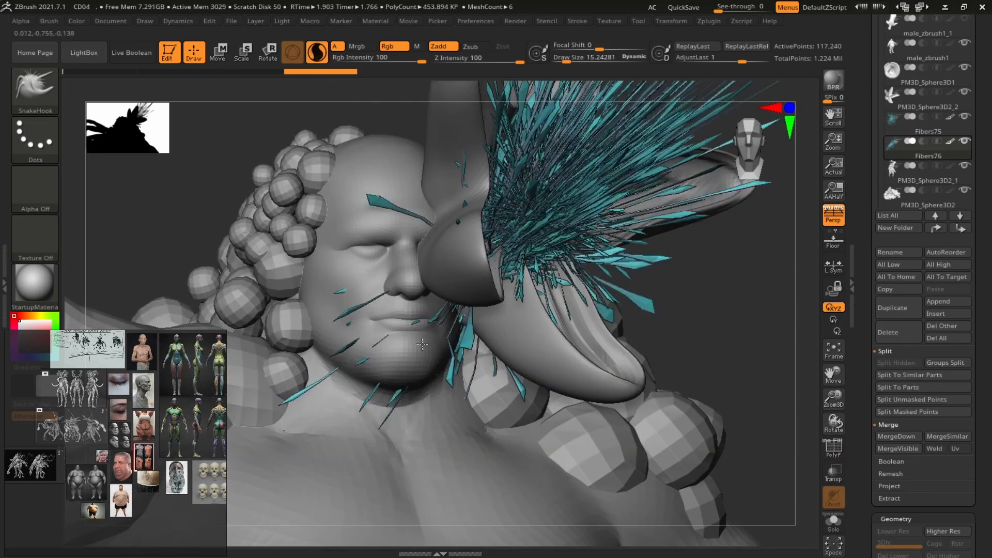
shift+drag(429, 222, 373, 199)
shift+drag(338, 346, 352, 326)
shift+drag(393, 393, 465, 348)
shift+drag(460, 217, 455, 162)
shift+drag(463, 171, 455, 162)
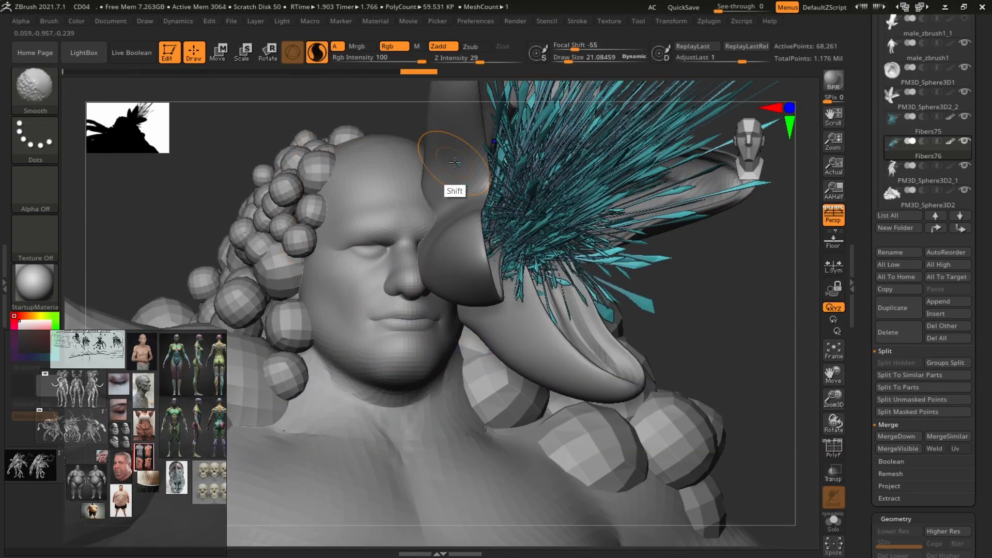
right_drag(413, 161, 321, 171)
mouse_move(574, 351)
shift+mouse_down()
mouse_move(568, 249)
mouse_move(527, 202)
shift+mouse_up()
Render the whole creature with BPR to check the silhouette, and turn off Sculptris Pro.
ctrl+right_drag(331, 331, 789, 393)
key(shift+r)
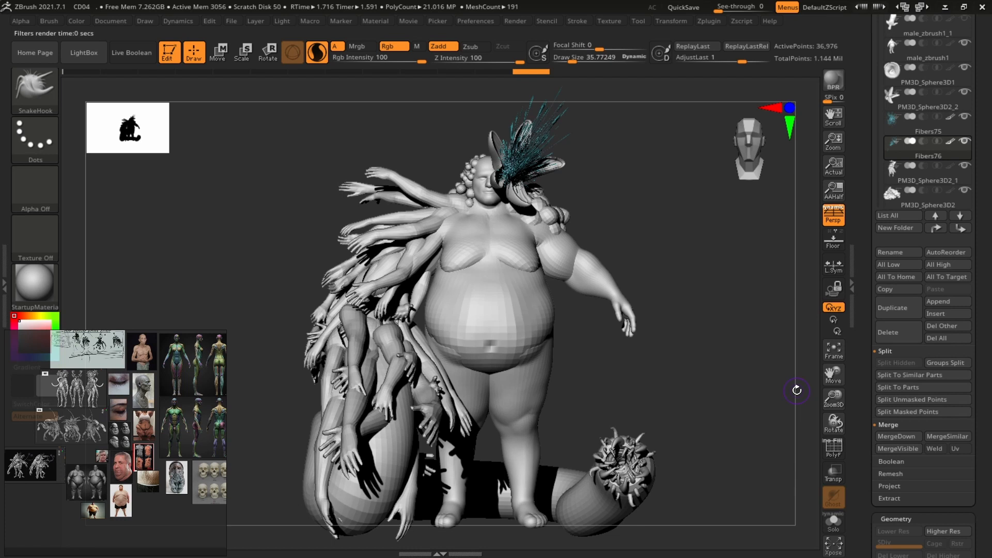
mouse_move(711, 282)
ctrl+right_down()
mouse_move(764, 232)
mouse_move(707, 226)
ctrl+right_up()
ctrl+right_drag(720, 294, 729, 316)
click(318, 58)
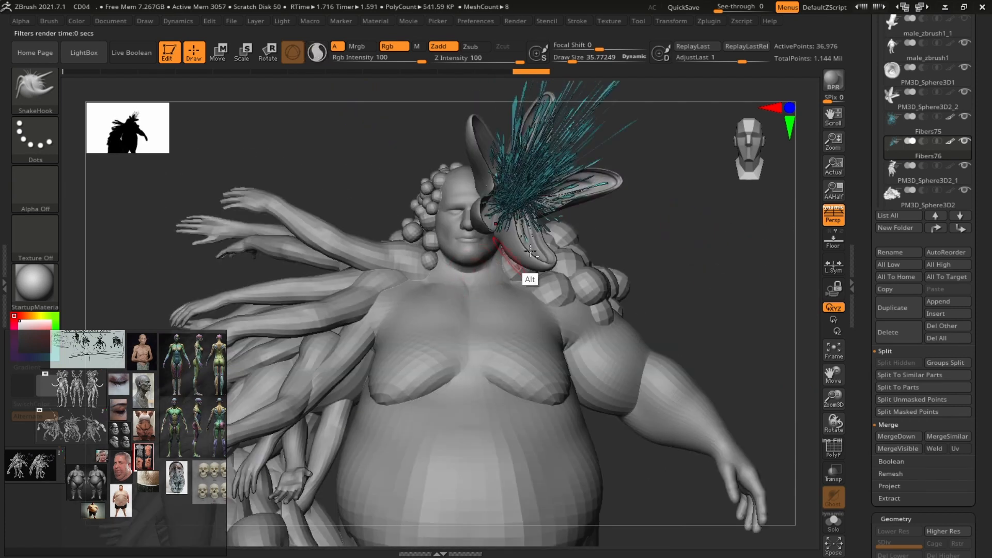
Insert the Bottomteeth mesh from the IMM Toon brush over the face's mouth, with the petalled mouth as active subtool.
ctrl+right_drag(743, 251, 834, 265)
alt+click(389, 254)
alt+click(456, 229)
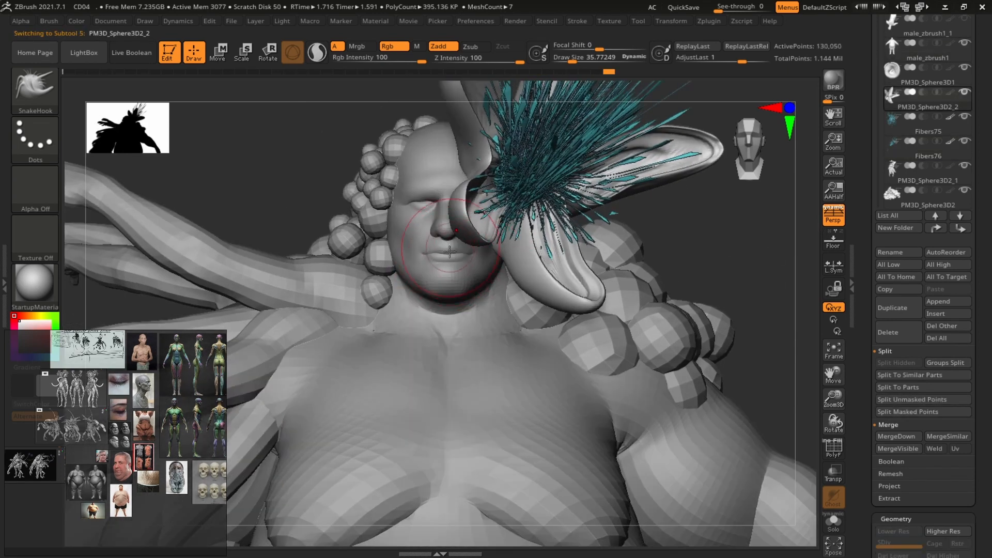
key(b)
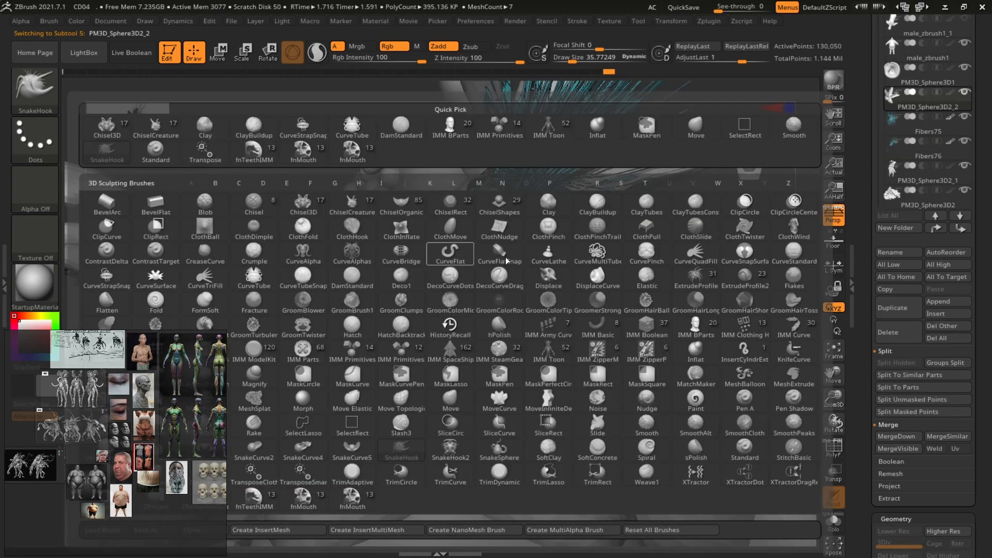
click(696, 330)
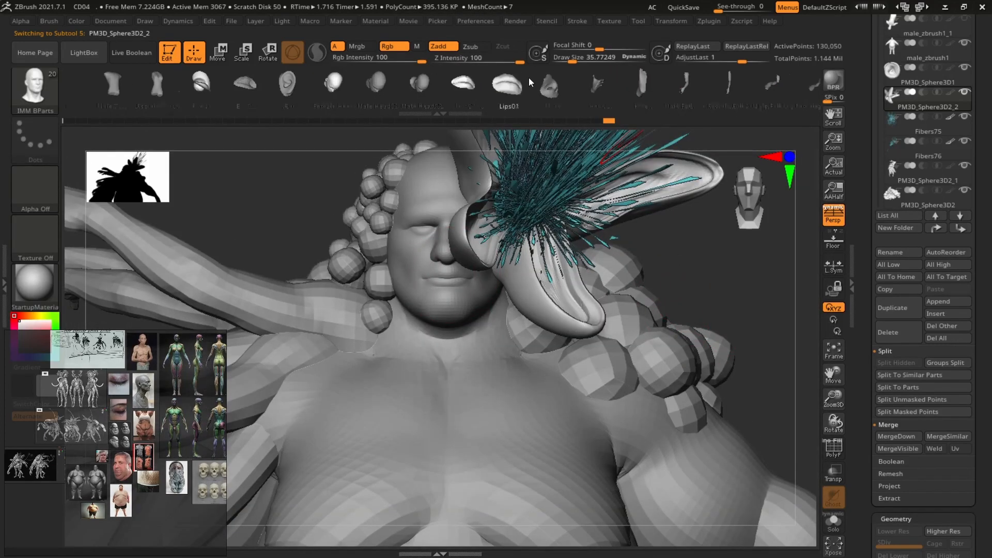
key(b)
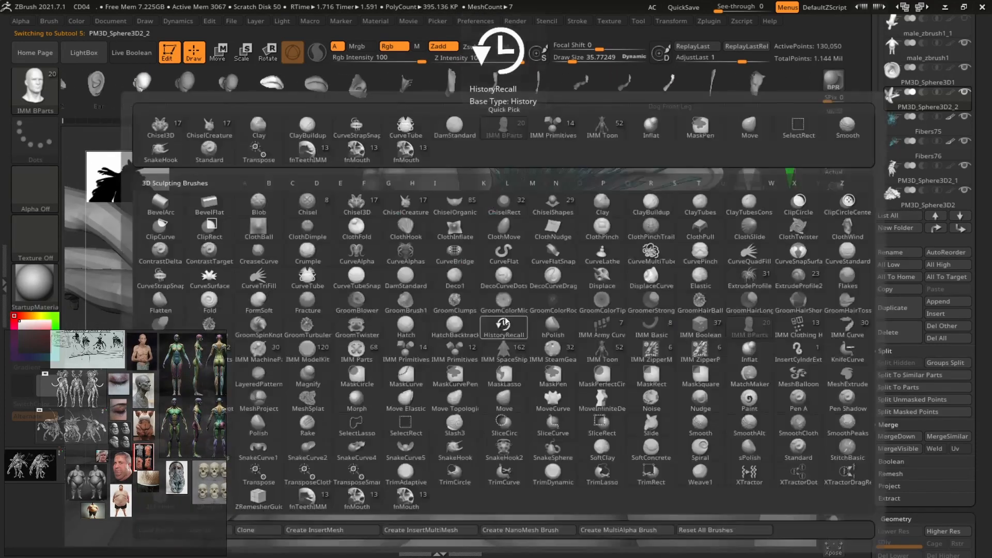
click(602, 352)
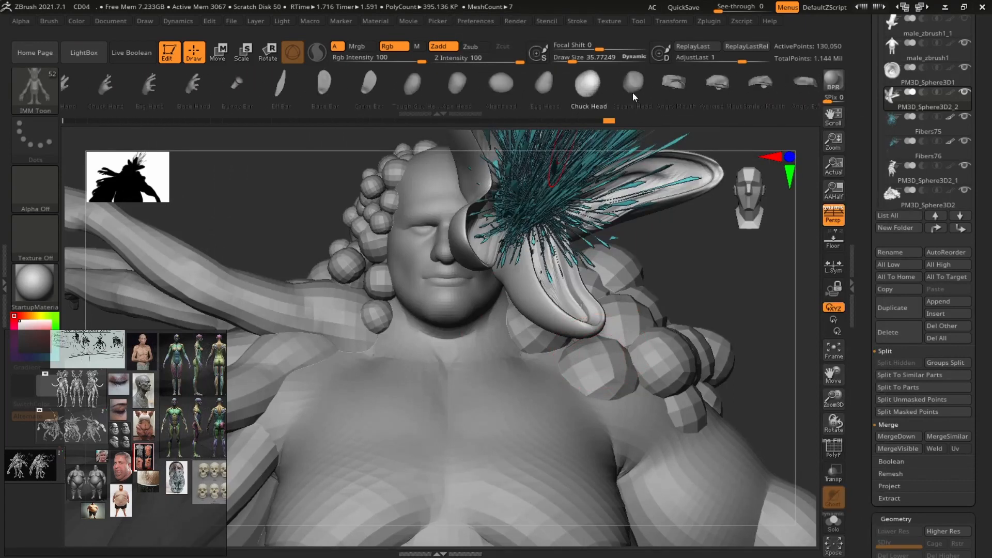
click(695, 84)
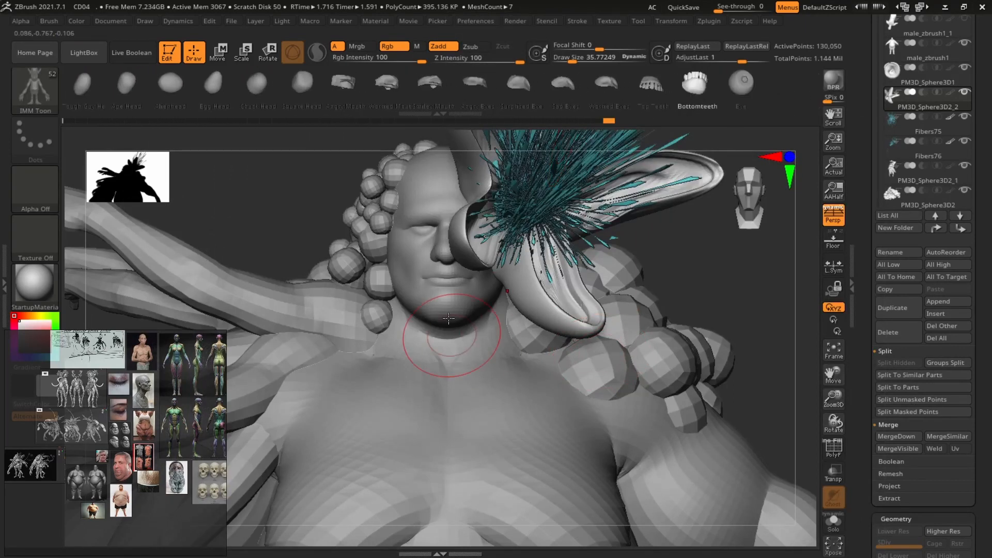
drag(447, 316, 450, 334)
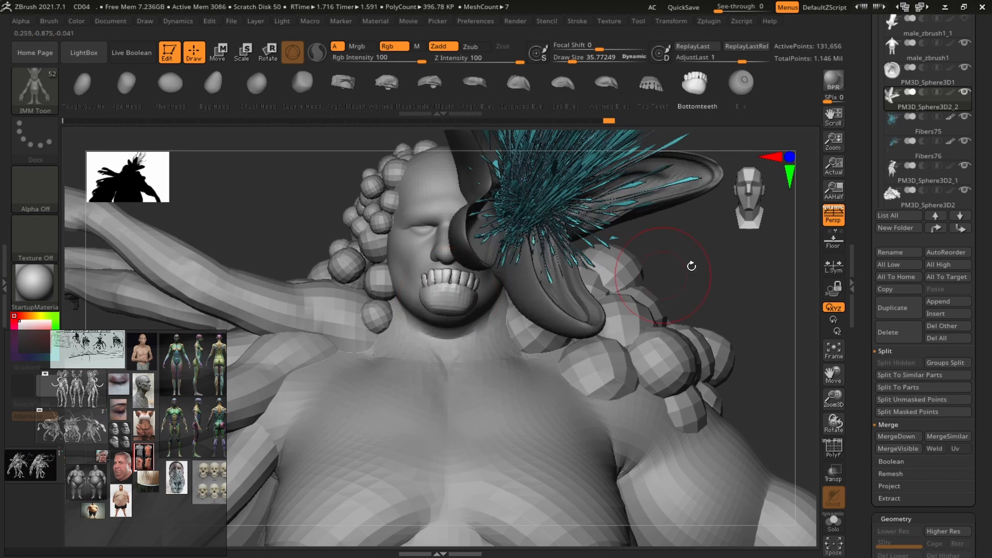
Split the masked points so the teeth are a separate subtool, and push the teeth back into the face.
key(w)
drag(737, 271, 827, 302)
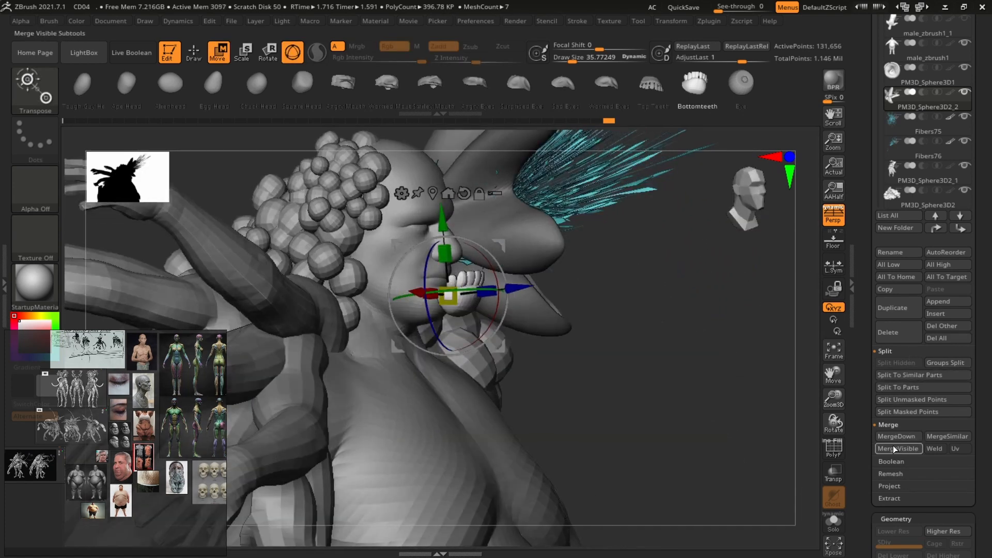
click(897, 411)
drag(514, 288, 491, 288)
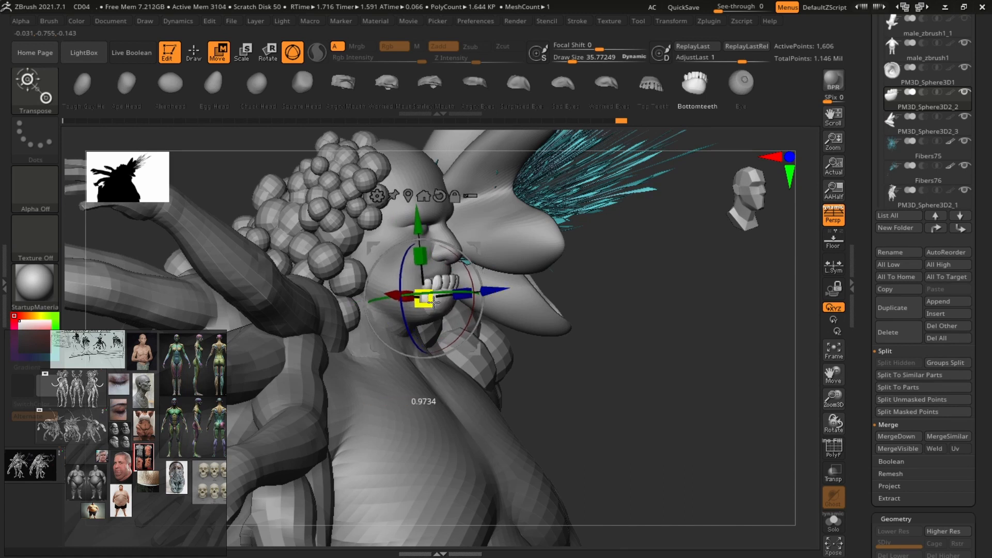
mouse_move(677, 261)
mouse_down()
mouse_move(475, 276)
mouse_move(473, 253)
mouse_up()
key(q)
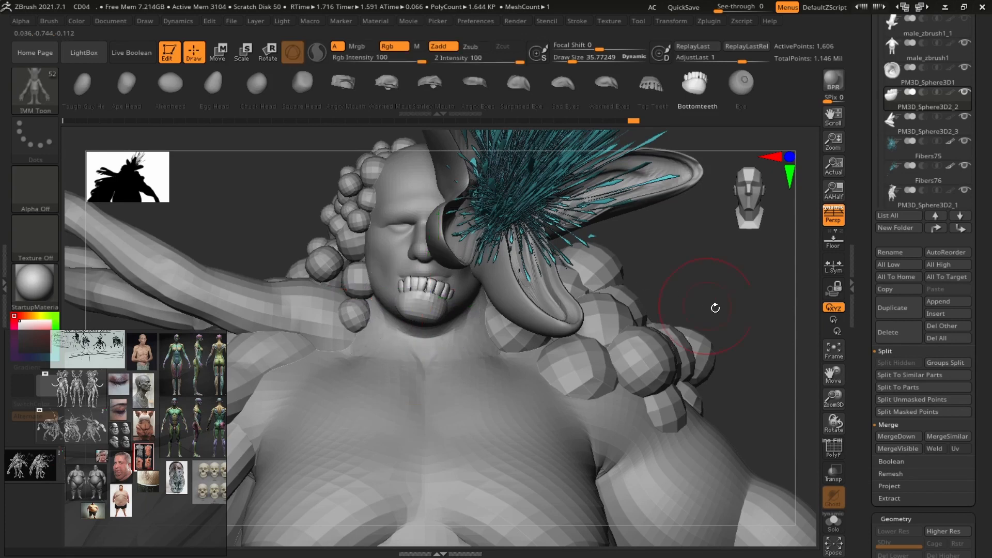
Tilt and nudge the lower teeth so they sit in the jaw.
mouse_move(596, 254)
ctrl+right_down()
mouse_move(667, 221)
mouse_move(671, 237)
mouse_move(635, 269)
mouse_move(481, 303)
ctrl+right_up()
key(w)
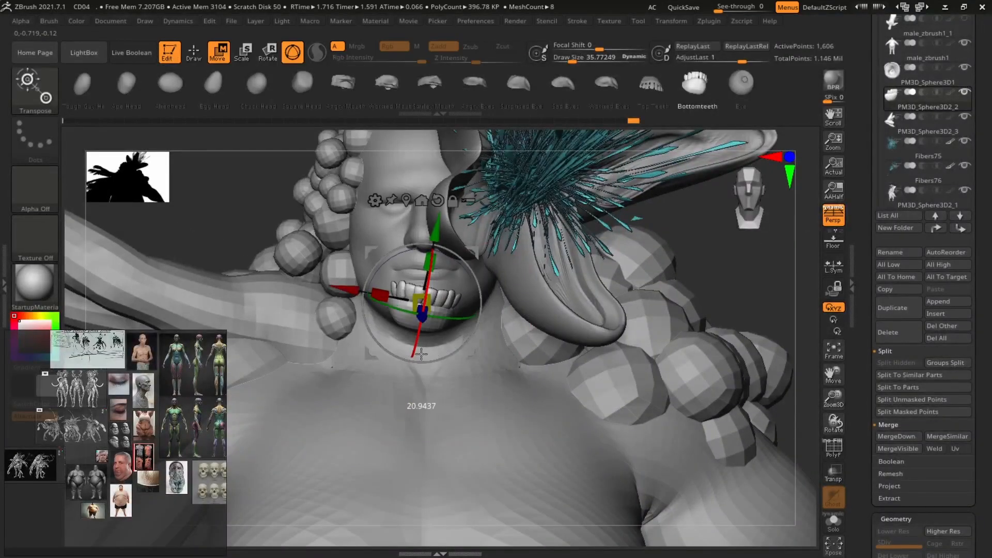
drag(428, 321, 426, 326)
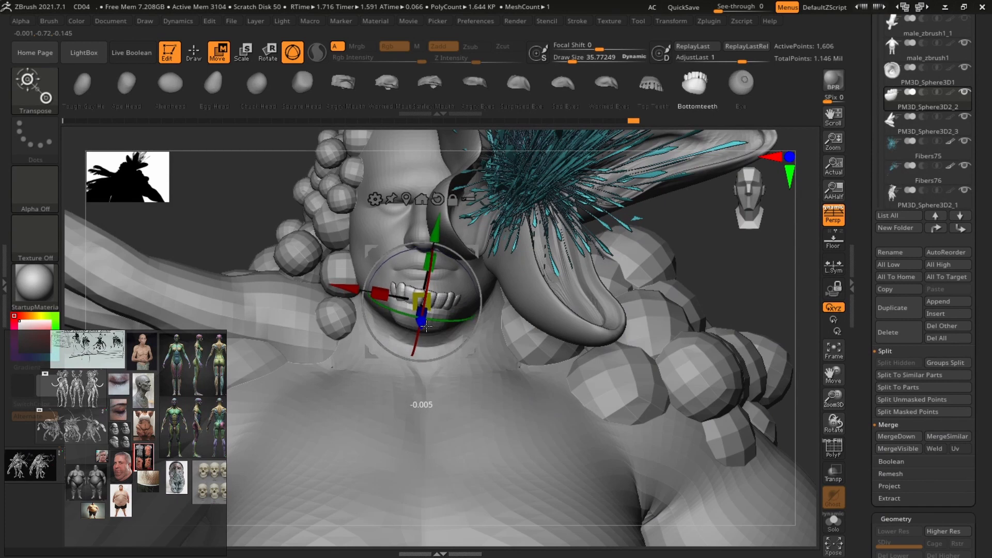
key(q)
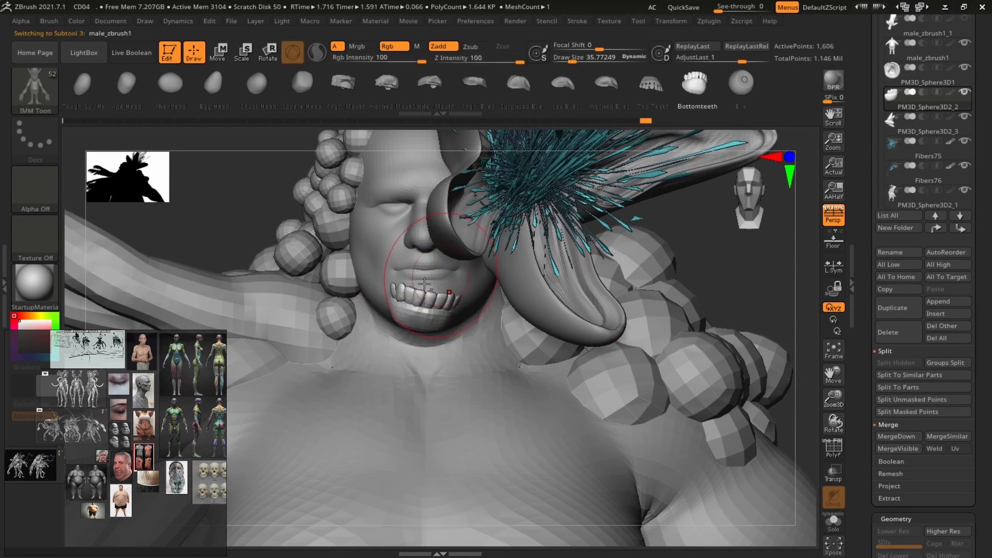
Carve an open mouth cavity into the body's face above the lower teeth with the ClayBuildup brush.
key(s)
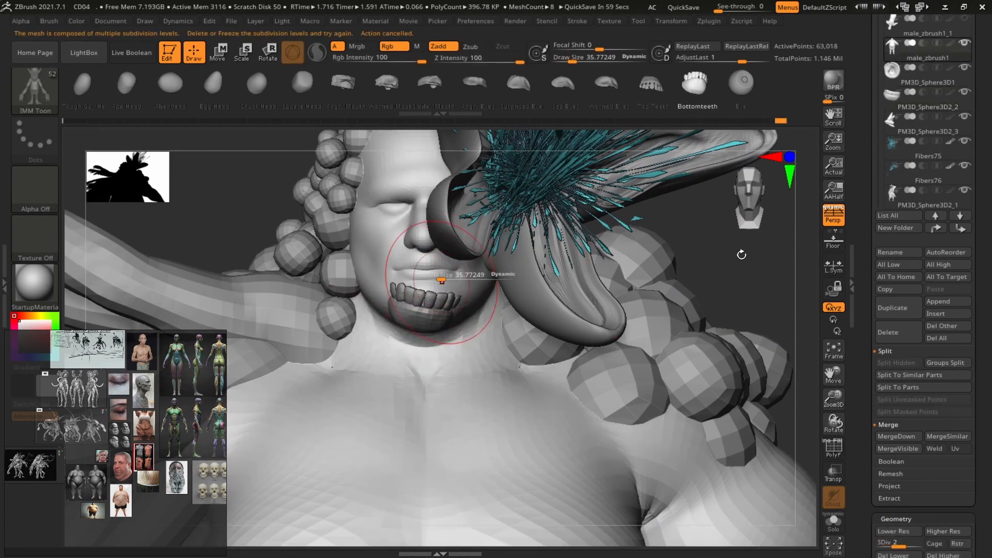
key(1)
key(s)
click(436, 280)
key(s)
click(422, 257)
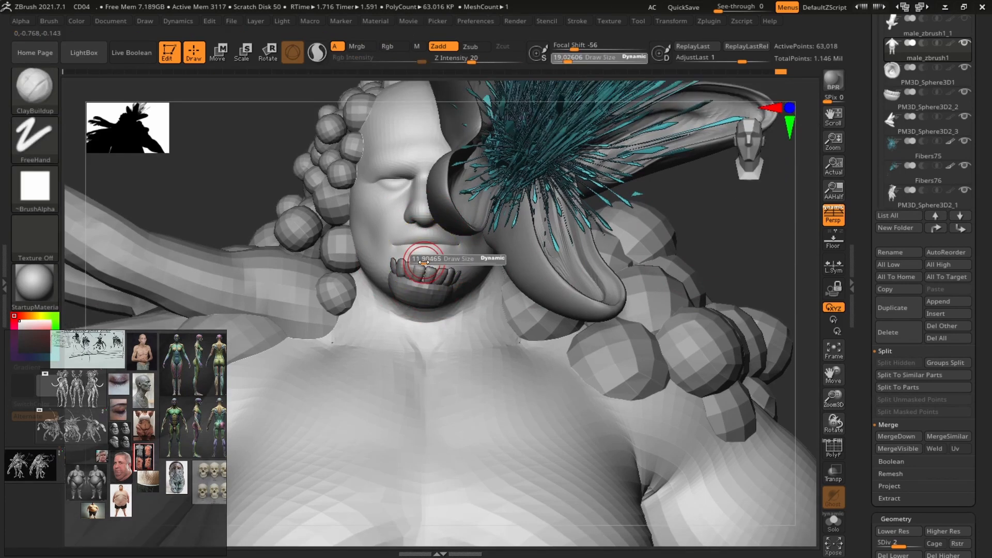
alt+drag(450, 246, 395, 248)
right_drag(475, 276, 420, 291)
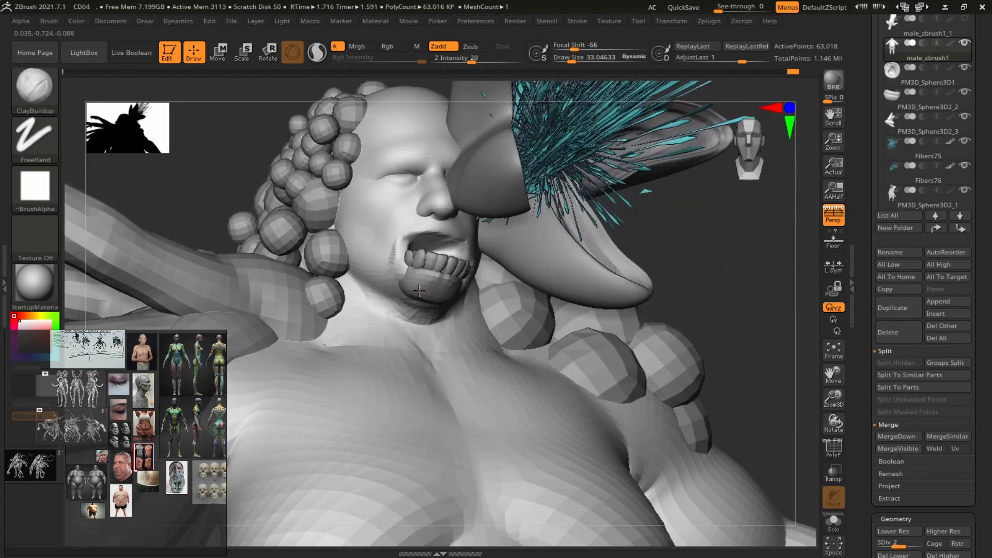
Smooth the chin and refine the mouth rim around the lower teeth with a draw size of about 9.
drag(720, 228, 667, 231)
mouse_move(397, 271)
shift+mouse_down()
mouse_move(434, 306)
mouse_move(414, 303)
shift+mouse_up()
alt+drag(738, 236, 753, 217)
key(s)
drag(427, 296, 414, 296)
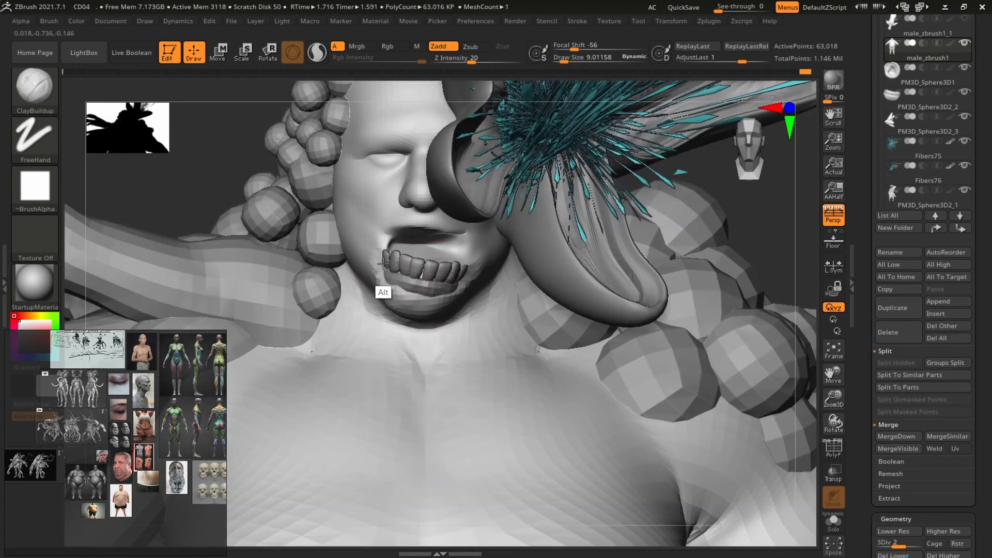
Raise the unmasked upper teeth under the upper lip and tilt them to follow the mouth opening.
alt+click(448, 256)
key(w)
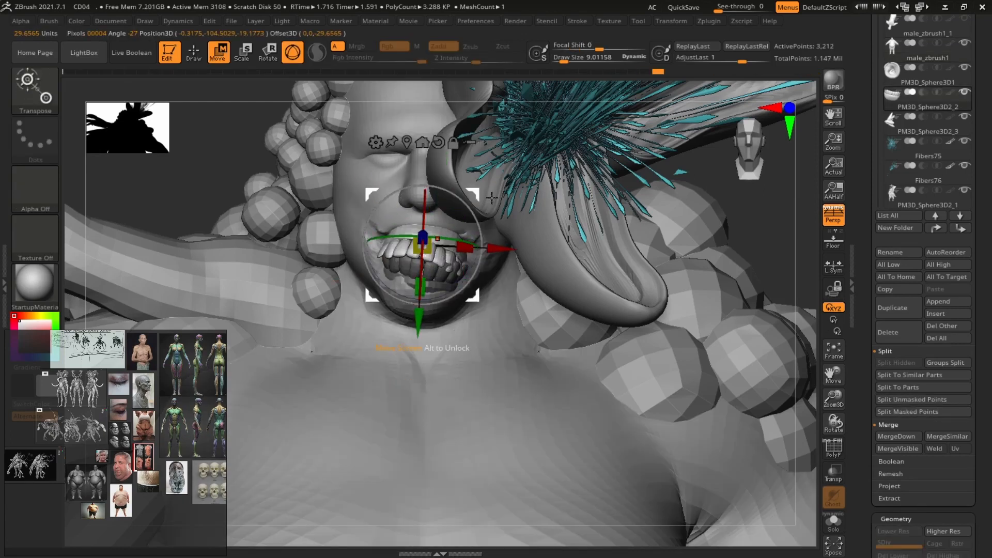
drag(423, 244, 420, 223)
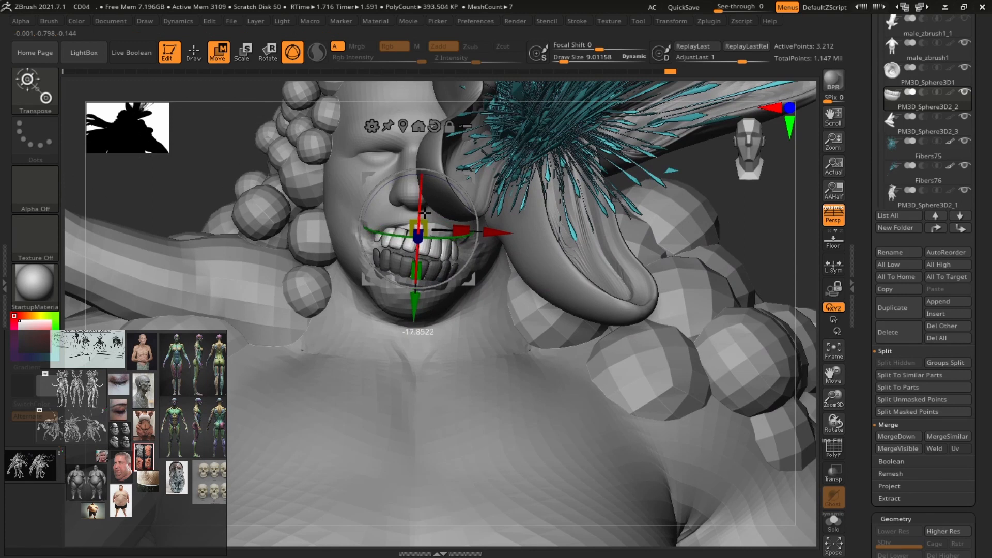
drag(472, 178, 469, 169)
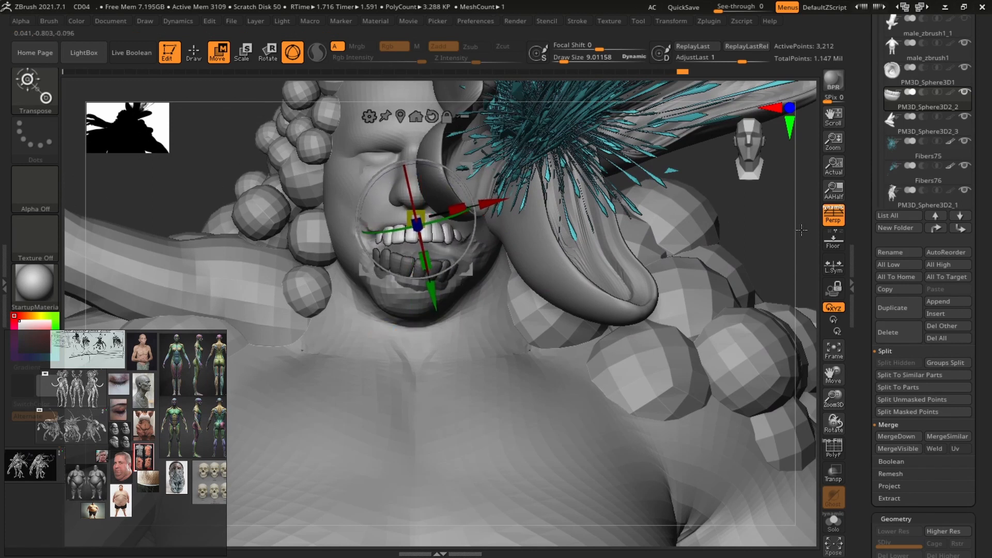
Nudge and rotate the upper teeth to seat them in the upper jaw as seen from the side and front.
right_drag(571, 275, 667, 275)
mouse_move(460, 239)
mouse_down()
mouse_move(468, 248)
mouse_move(458, 234)
mouse_up()
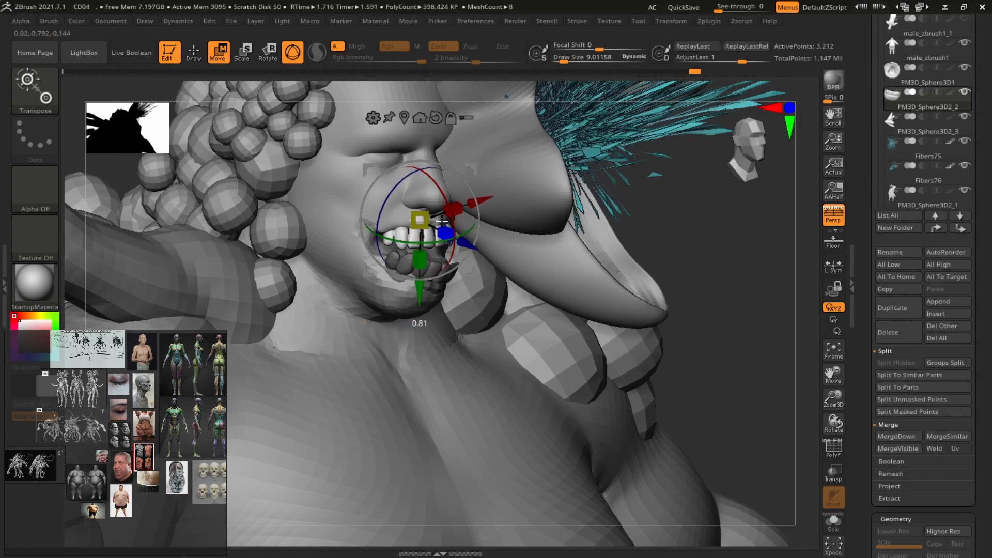
drag(442, 221, 441, 221)
mouse_move(458, 242)
mouse_down()
mouse_move(469, 247)
mouse_move(457, 241)
mouse_up()
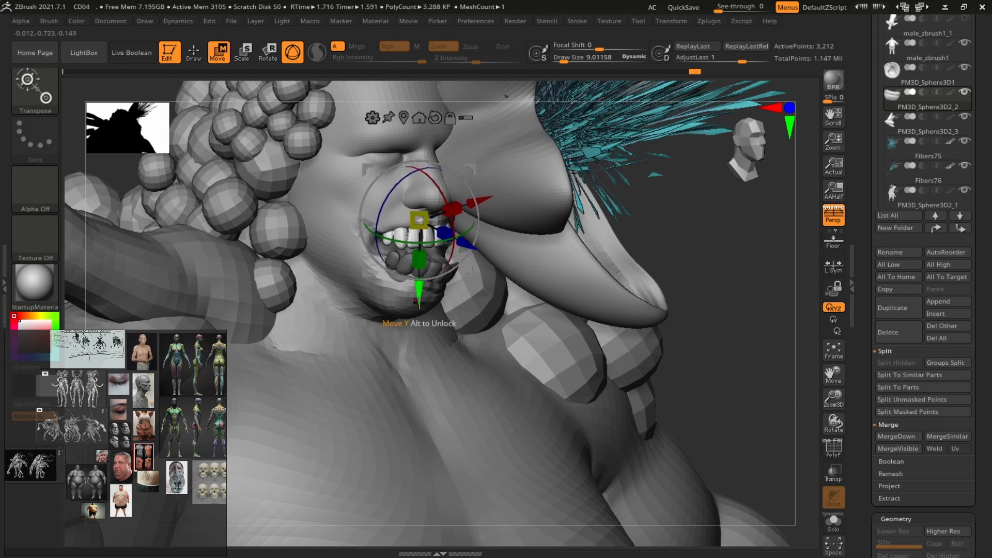
drag(419, 302, 418, 306)
right_drag(540, 289, 455, 279)
drag(434, 301, 437, 296)
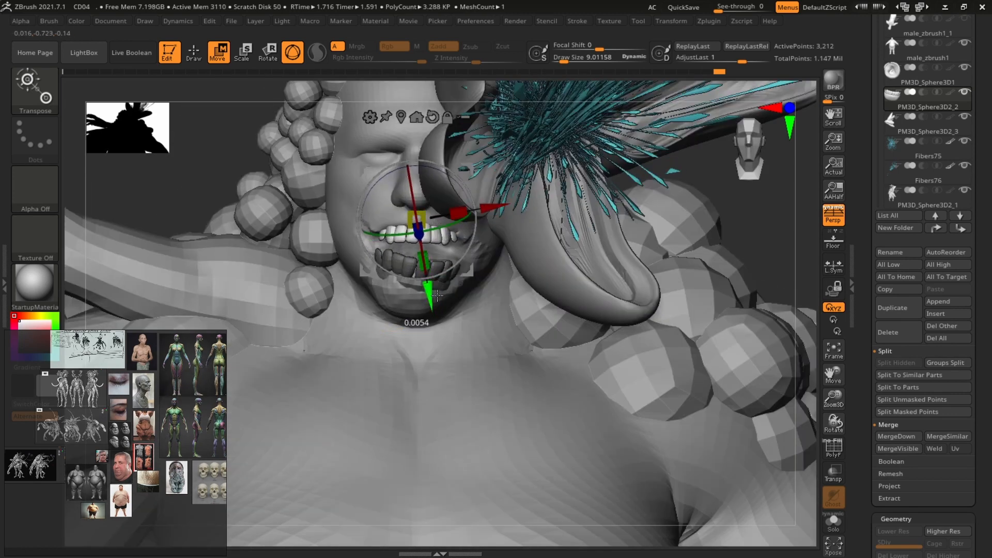
Rework and smooth the body's upper lip around the upper teeth with a draw size of about 12.
key(q)
alt+click(459, 231)
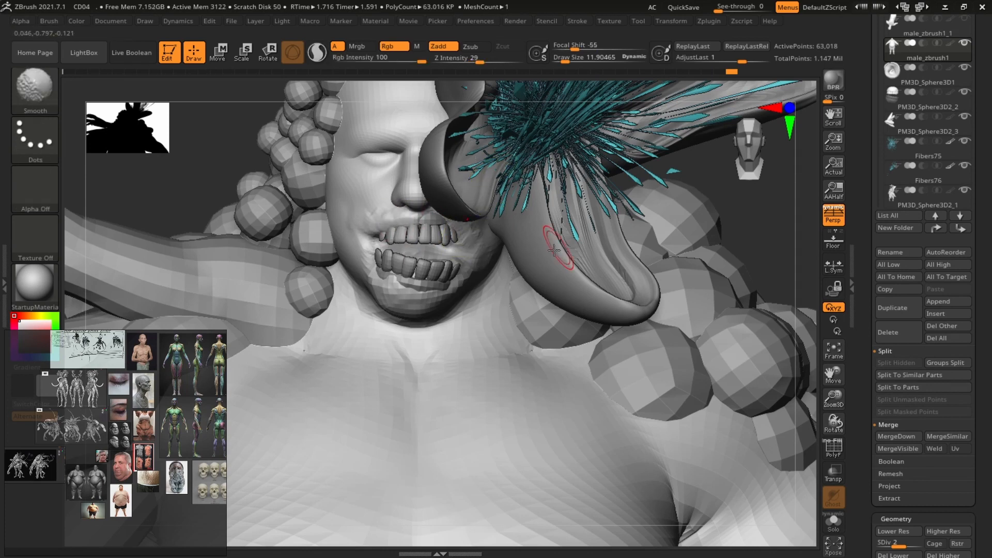
ctrl+right_drag(558, 239, 812, 269)
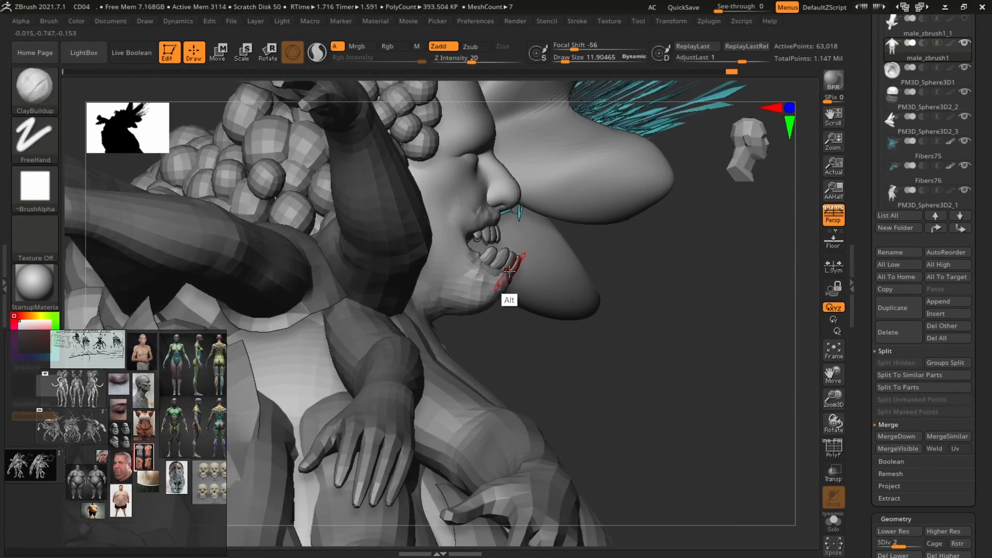
Isolate the body's head and pull its lower jaw down with the Move brush at a draw size of about 39.
alt+click(507, 293)
key(s)
drag(505, 323, 522, 323)
ctrl+shift+click(512, 293)
key(shift+s)
key(b)
key(m)
key(v)
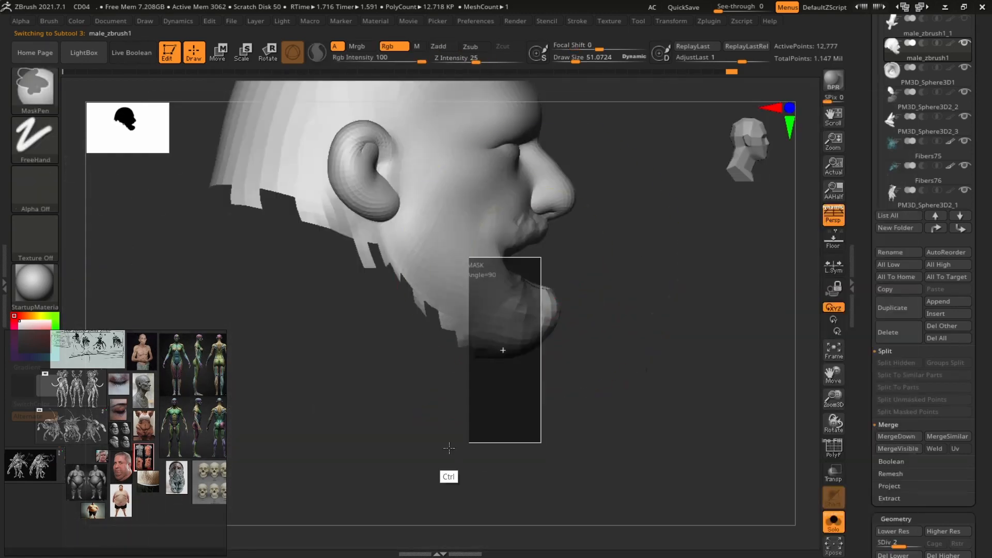
key(s)
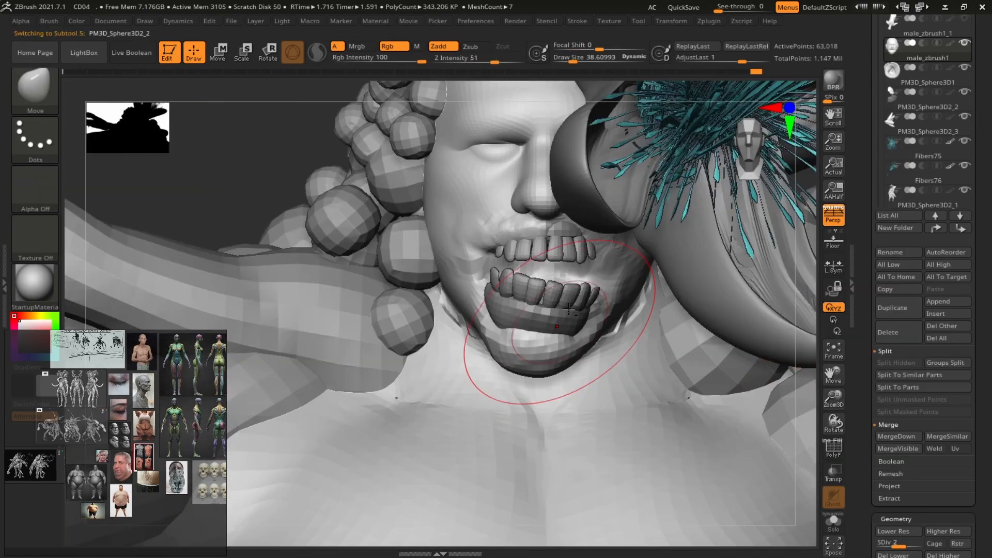
Move and rotate the lower teeth to fit the reshaped lower jaw.
key(w)
drag(806, 275, 879, 275)
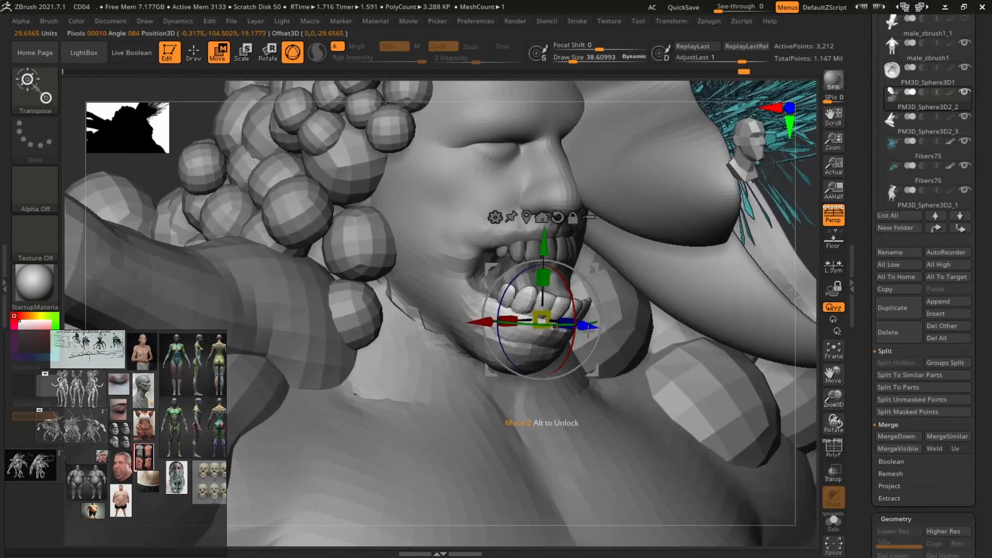
drag(590, 367, 579, 366)
drag(687, 361, 584, 357)
mouse_move(567, 277)
mouse_down()
mouse_move(579, 279)
mouse_move(576, 270)
mouse_up()
drag(544, 332, 530, 326)
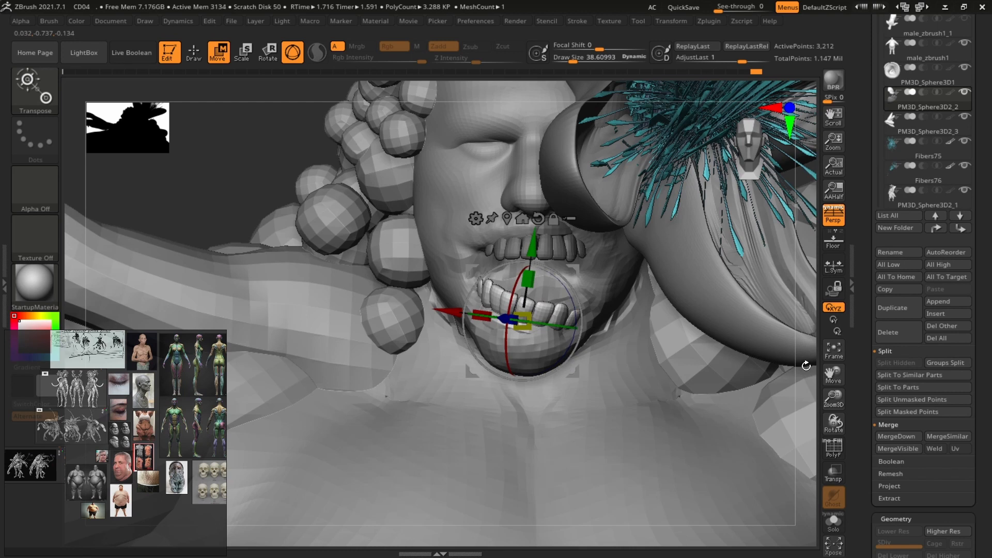
Duplicate the lower teeth, then lower and tilt the copy as a second row in front of the chin.
ctrl+drag(453, 314, 571, 323)
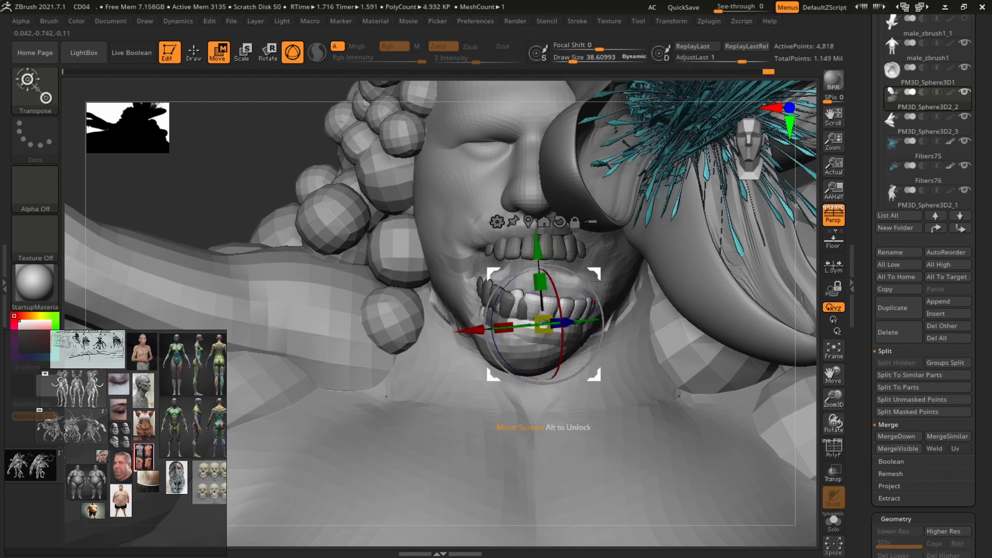
drag(594, 274, 592, 302)
drag(560, 336, 564, 367)
key(q)
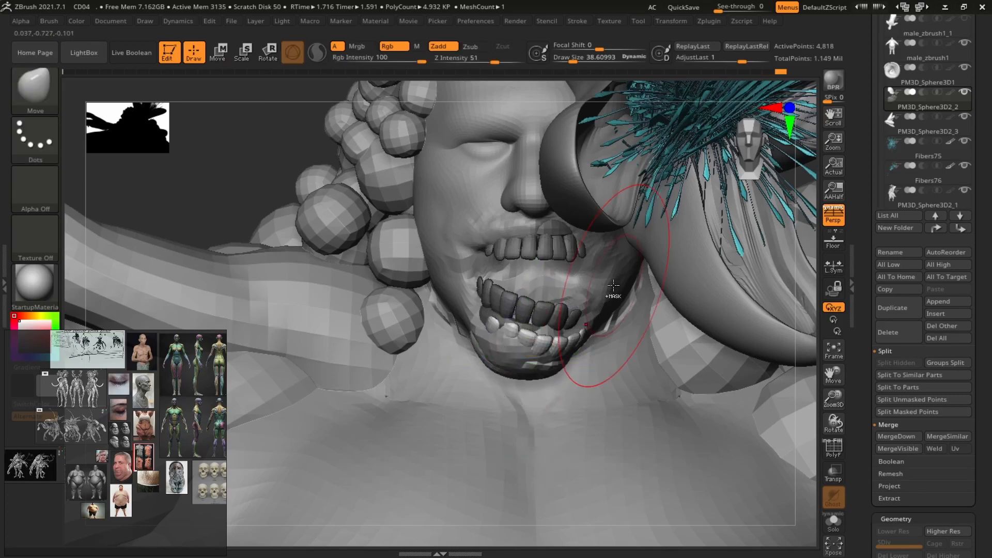
key(ctrl+z)
key(w)
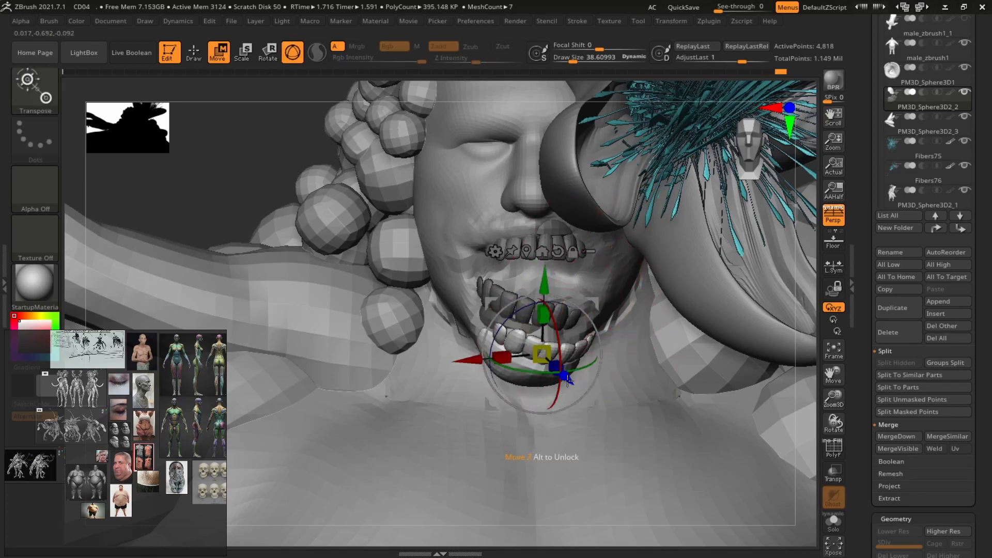
drag(567, 381, 560, 370)
drag(588, 296, 603, 283)
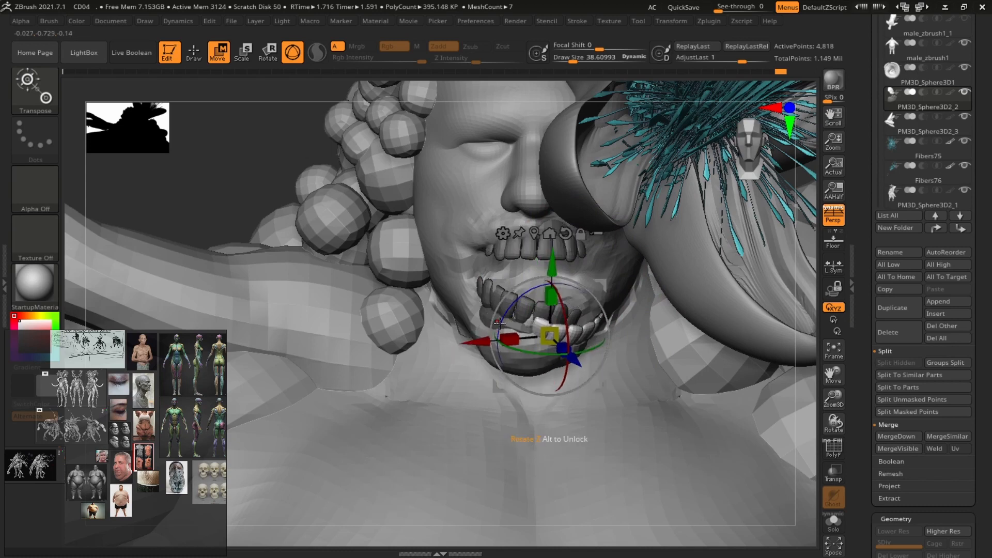
drag(561, 332, 578, 355)
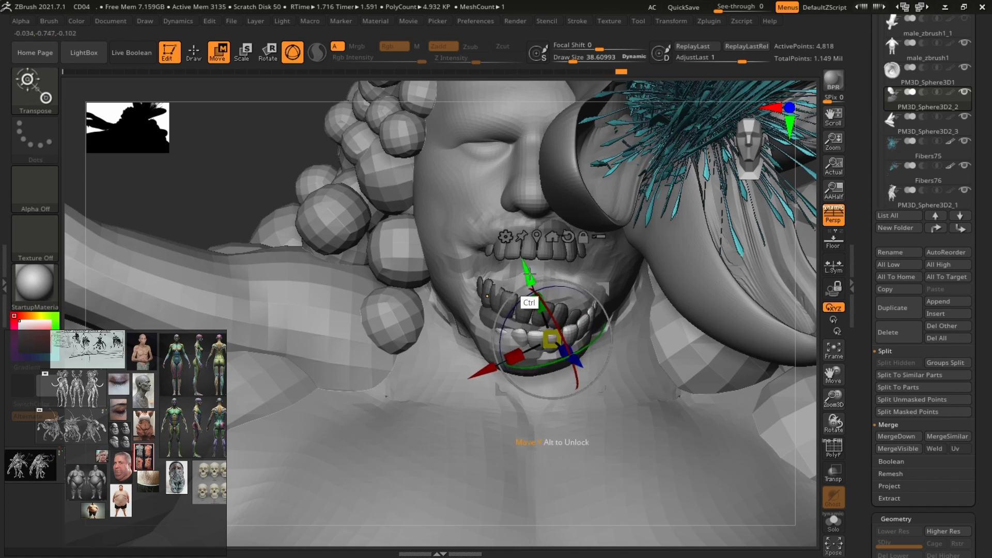
Duplicate the second row of teeth and move the copy to the side of the jaw by the mouth corner.
ctrl+drag(530, 274, 523, 253)
drag(602, 293, 603, 329)
drag(599, 268, 522, 262)
drag(503, 337, 473, 313)
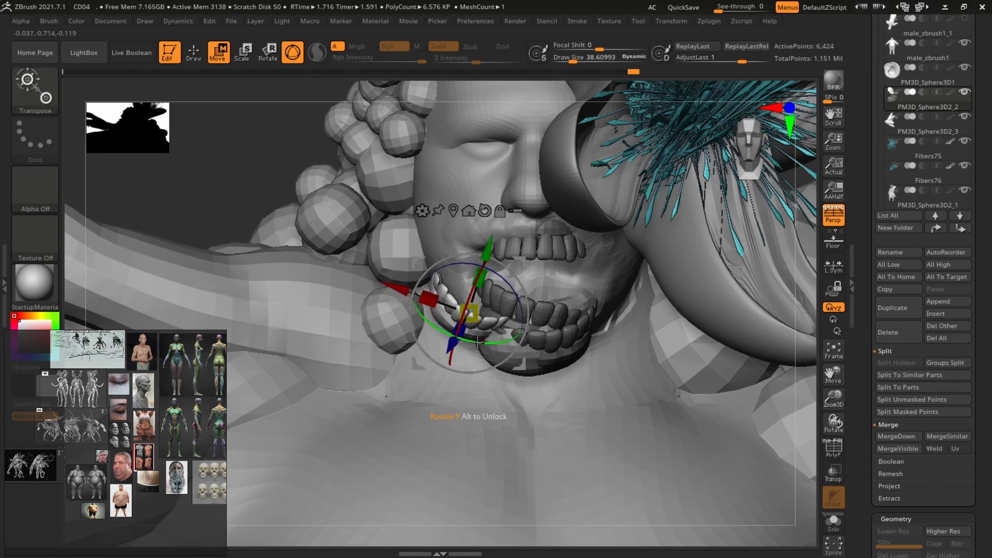
Rotate and reposition the third row of teeth so it wraps along the side of the jaw.
drag(426, 324, 527, 293)
drag(530, 259, 513, 248)
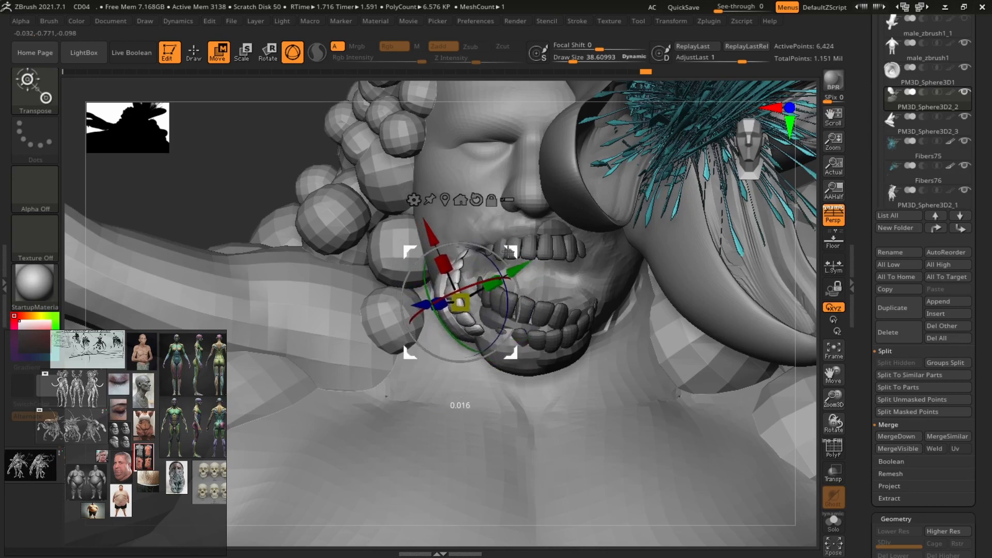
drag(438, 302, 473, 284)
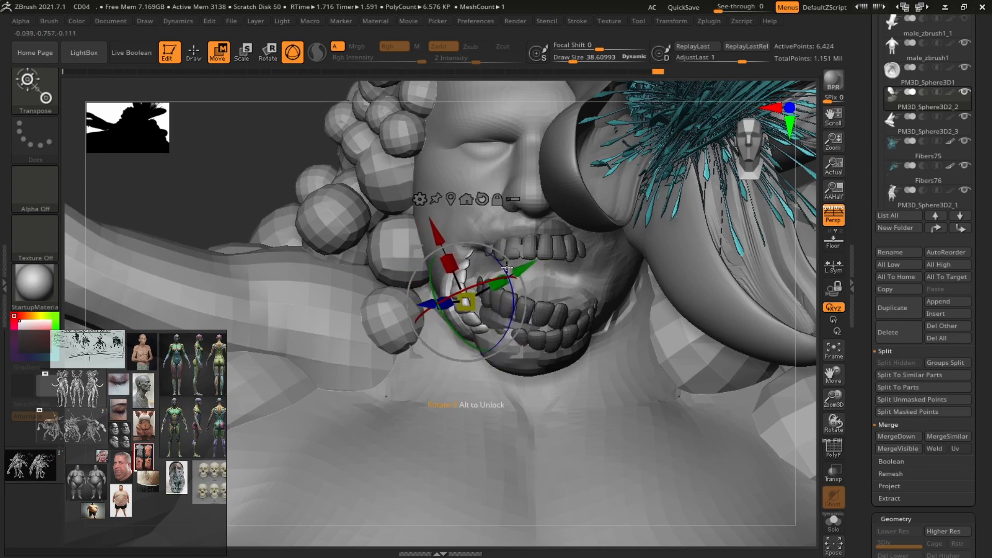
drag(521, 252, 533, 283)
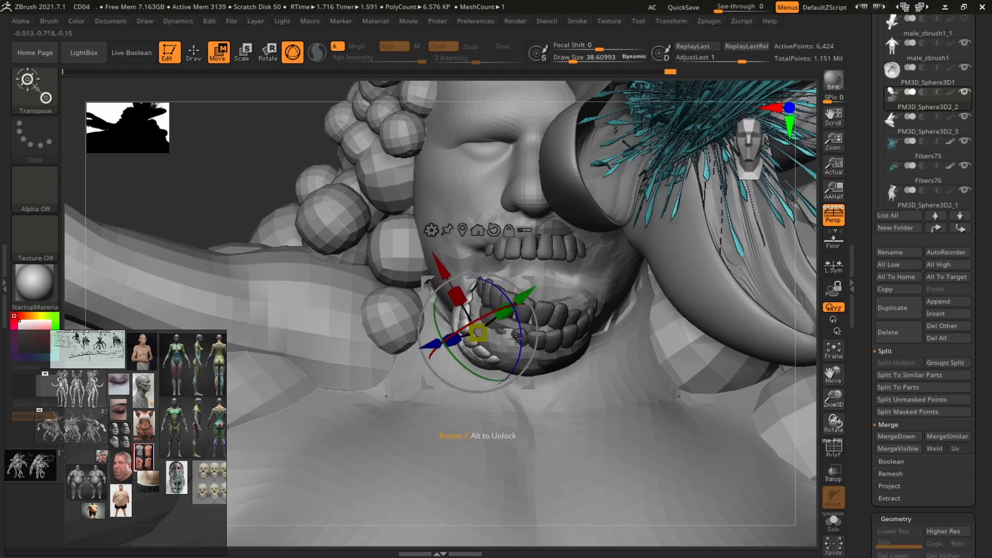
mouse_move(529, 383)
mouse_down()
mouse_move(542, 392)
mouse_move(524, 393)
mouse_move(539, 392)
mouse_up()
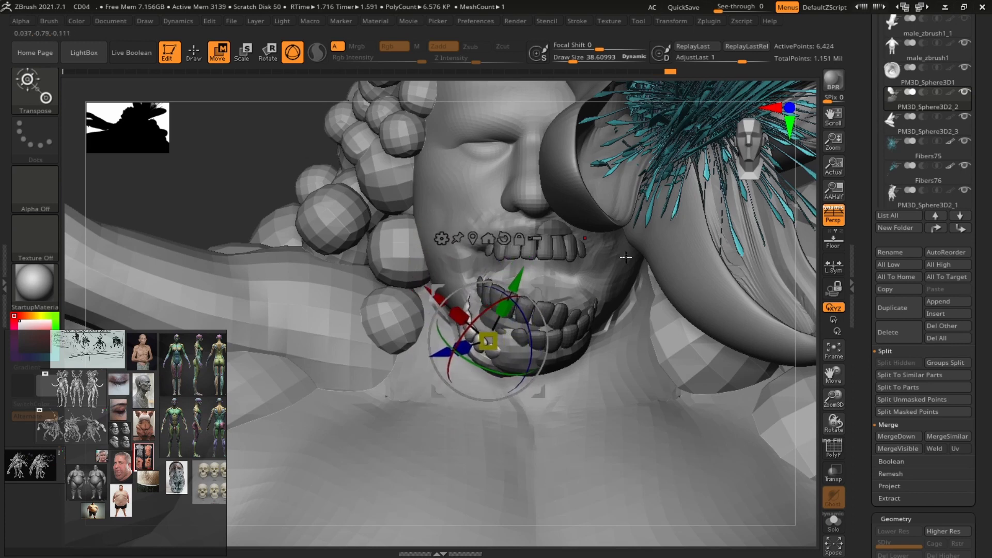
drag(805, 255, 814, 282)
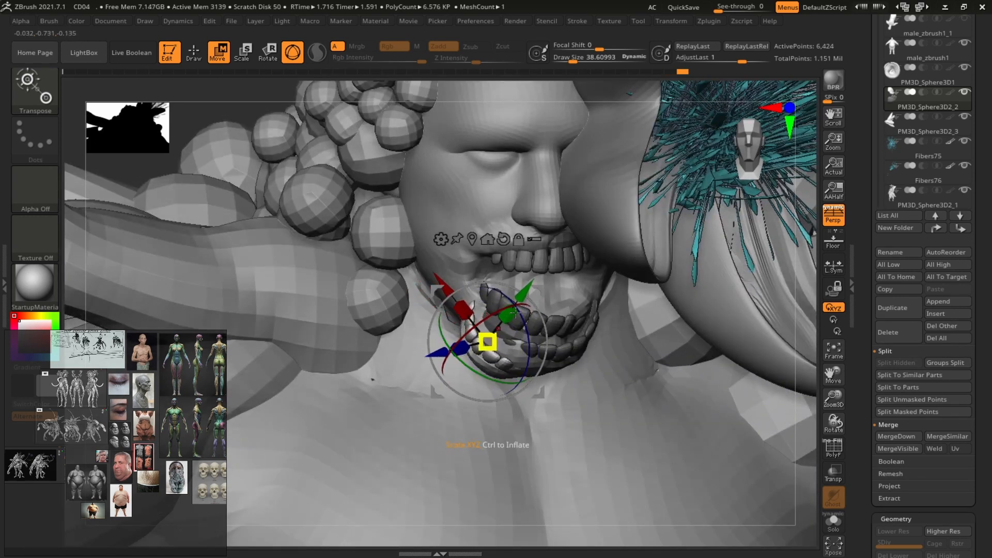
drag(530, 283, 526, 290)
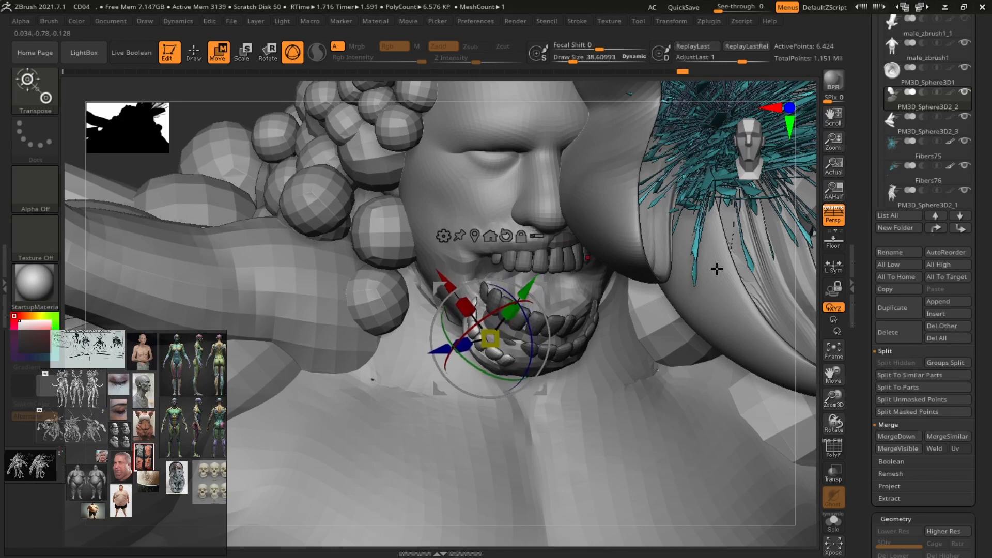
Refine the third row's position, rotation and scale so it sits against the chin below the other lower teeth.
drag(812, 279, 804, 250)
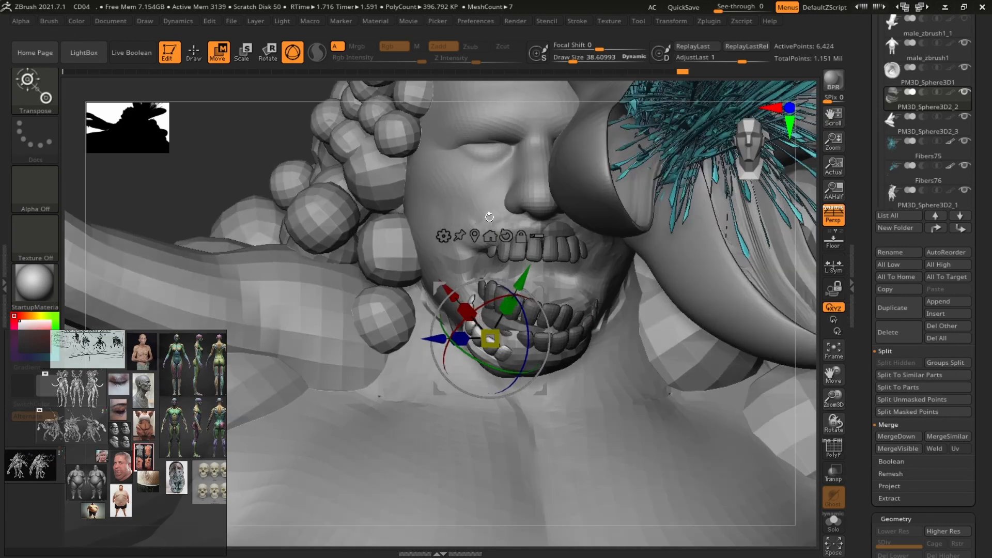
right_drag(442, 293, 518, 262)
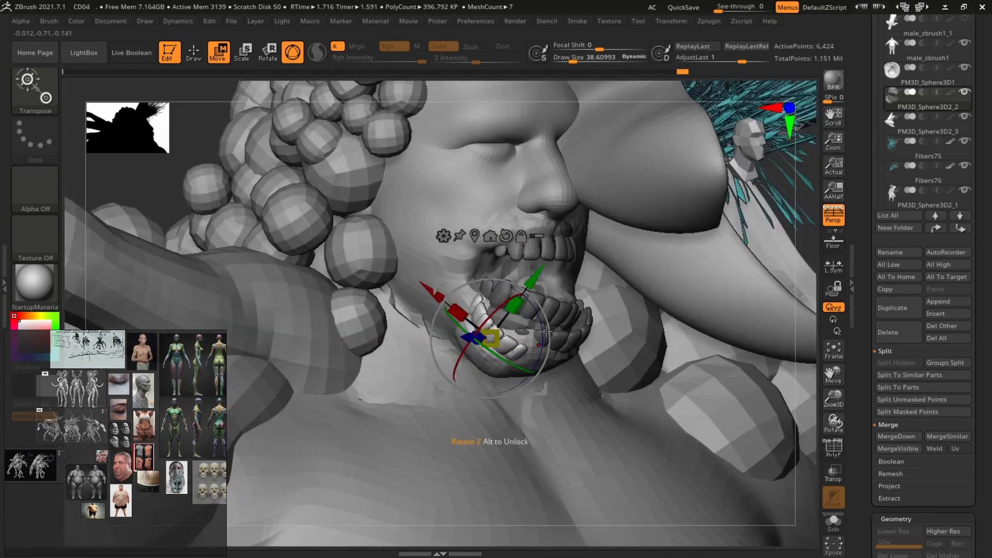
drag(798, 243, 719, 249)
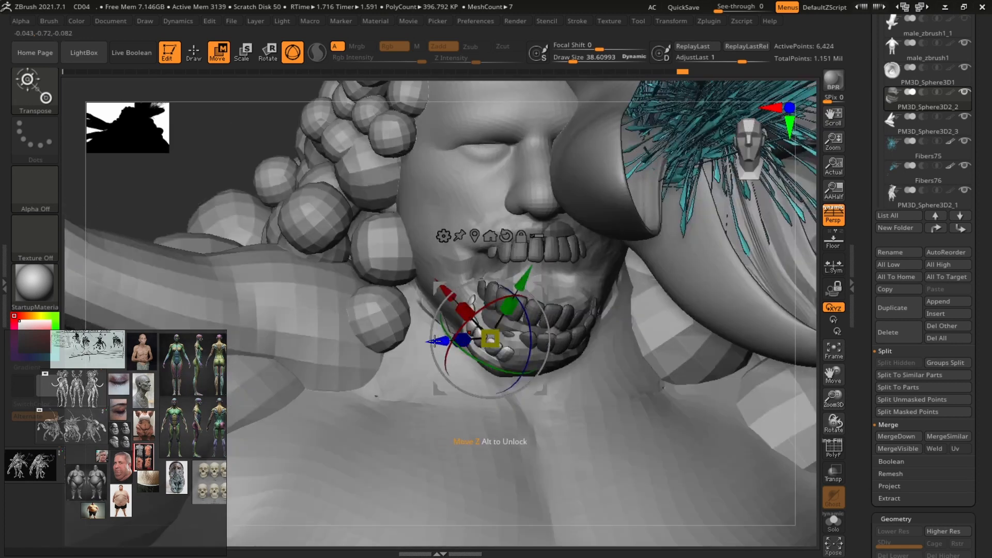
drag(444, 299, 458, 297)
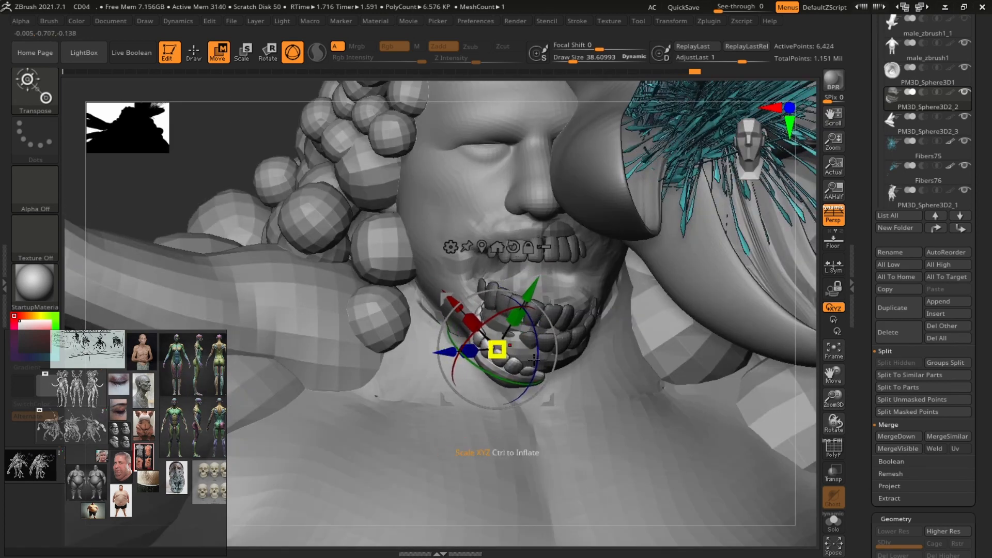
drag(469, 359, 467, 361)
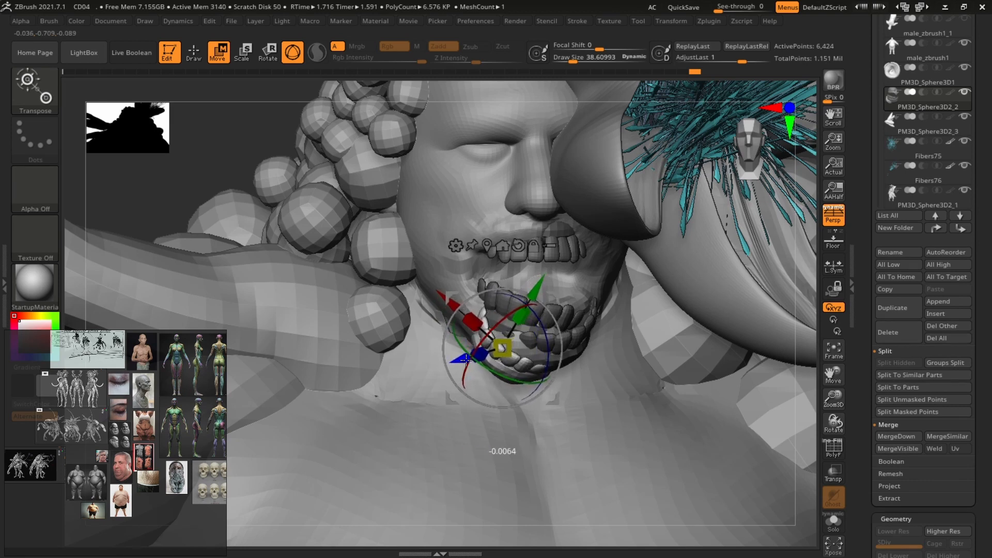
drag(540, 287, 544, 279)
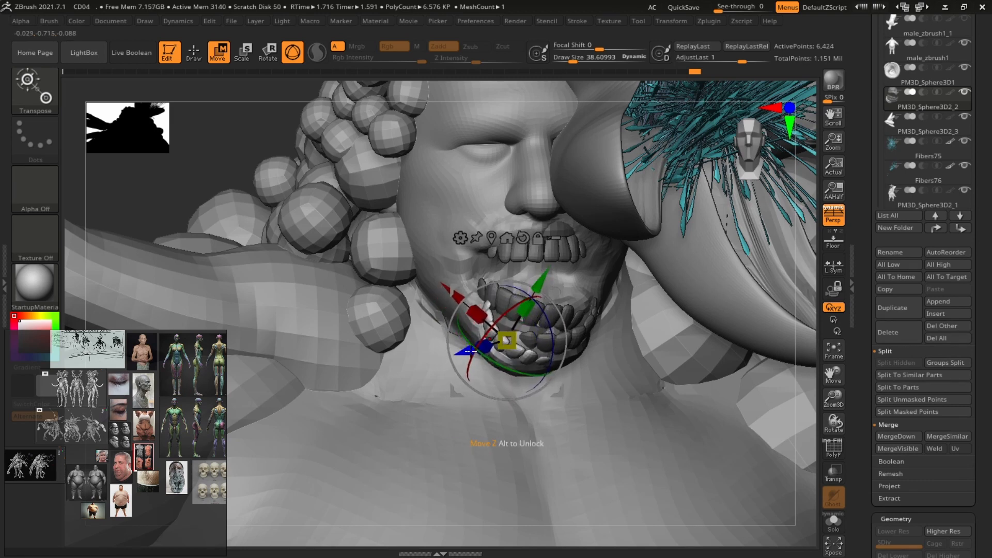
drag(470, 351, 468, 353)
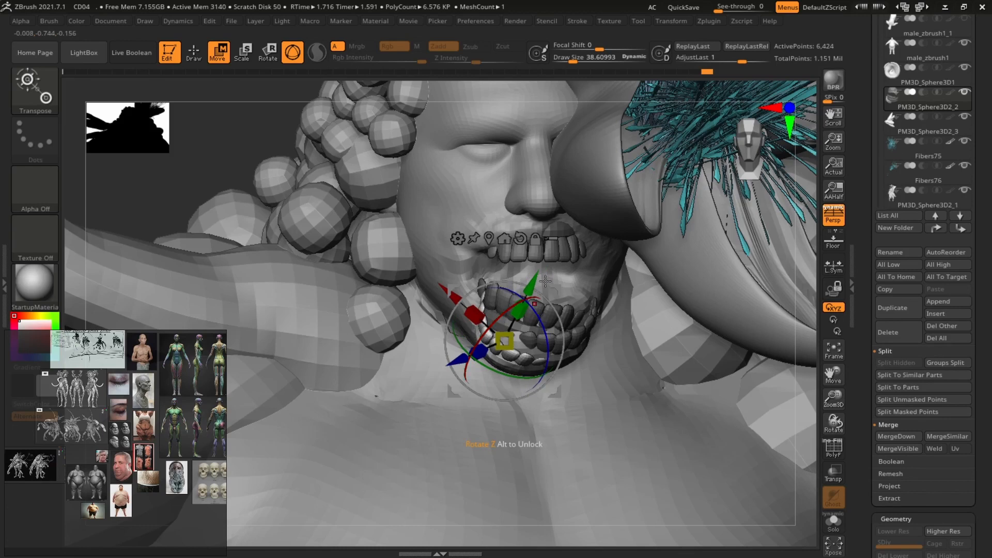
drag(546, 280, 546, 276)
mouse_move(807, 251)
mouse_down()
mouse_move(796, 240)
mouse_move(802, 248)
mouse_move(535, 217)
mouse_up()
key(q)
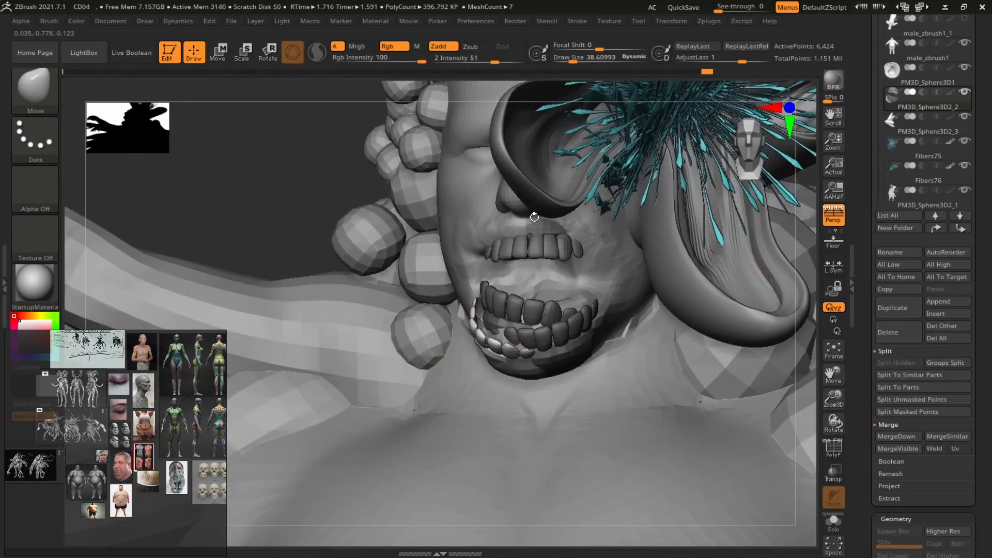
Isolate the teeth, mask all the lower rows so only the upper teeth stay unmasked, and show the whole model again.
alt+drag(440, 194, 389, 191)
alt+drag(750, 293, 809, 168)
alt+drag(795, 286, 786, 263)
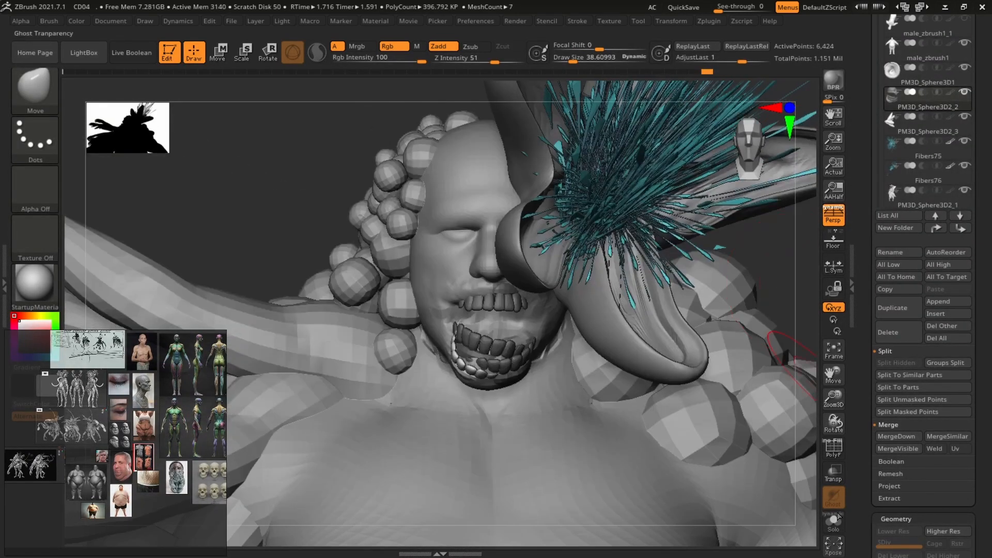
click(830, 520)
ctrl+drag(450, 311, 388, 197)
ctrl+click(651, 253)
click(833, 522)
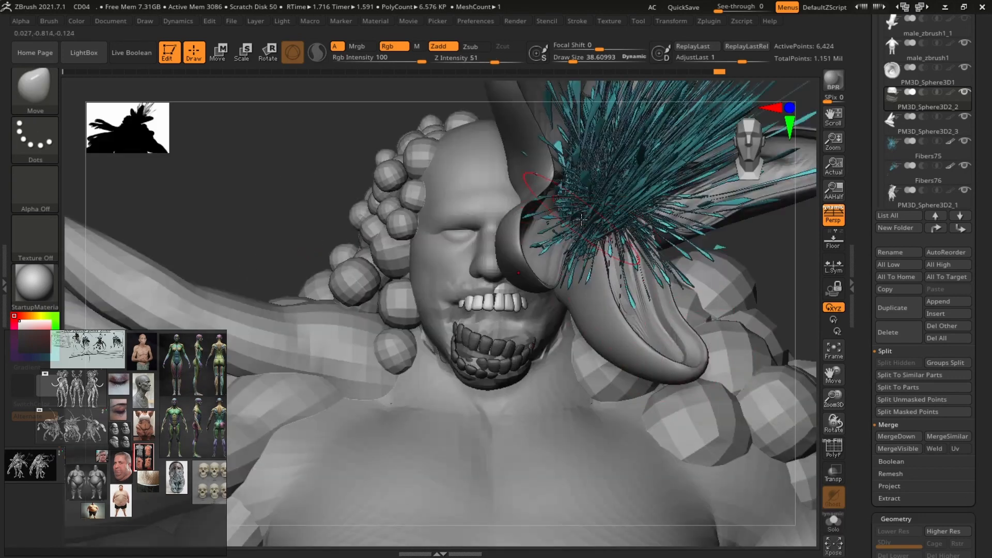
Centre the transform gizmo on the unmasked upper teeth, reset its orientation, and duplicate the row toward the side of the mouth.
key(w)
click(524, 190)
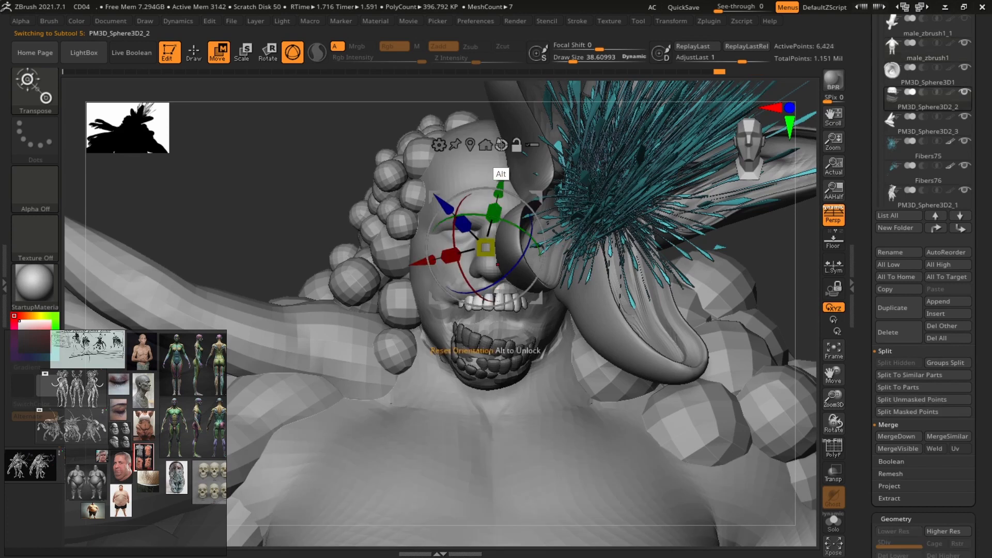
click(500, 145)
click(470, 144)
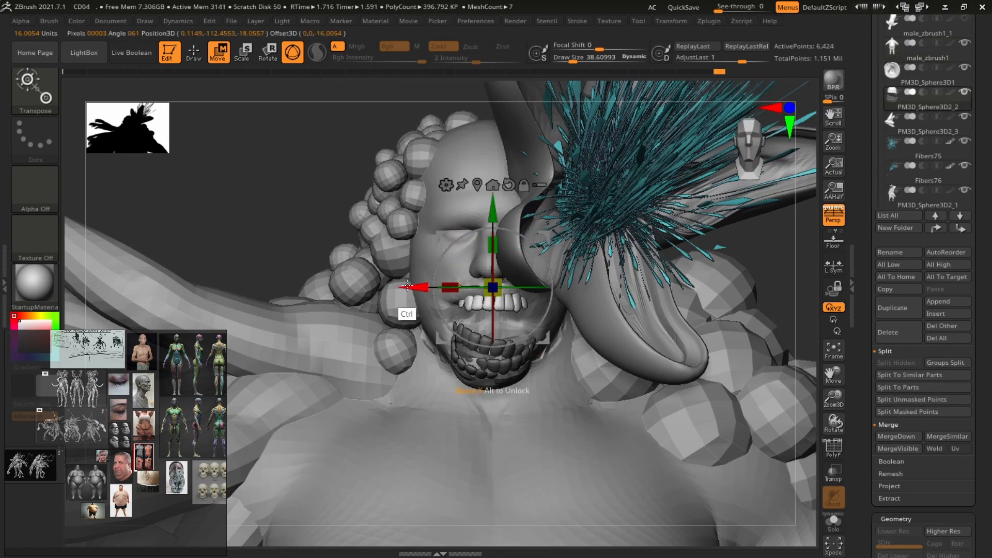
drag(421, 284, 400, 283)
Rotate and reposition the copied upper teeth so they wrap around the upper mouth corner, and clear the mask.
drag(526, 236, 445, 297)
mouse_move(435, 219)
mouse_down()
mouse_move(442, 235)
mouse_move(435, 217)
mouse_up()
drag(503, 233, 517, 233)
ctrl+drag(407, 318, 394, 322)
drag(503, 237, 542, 262)
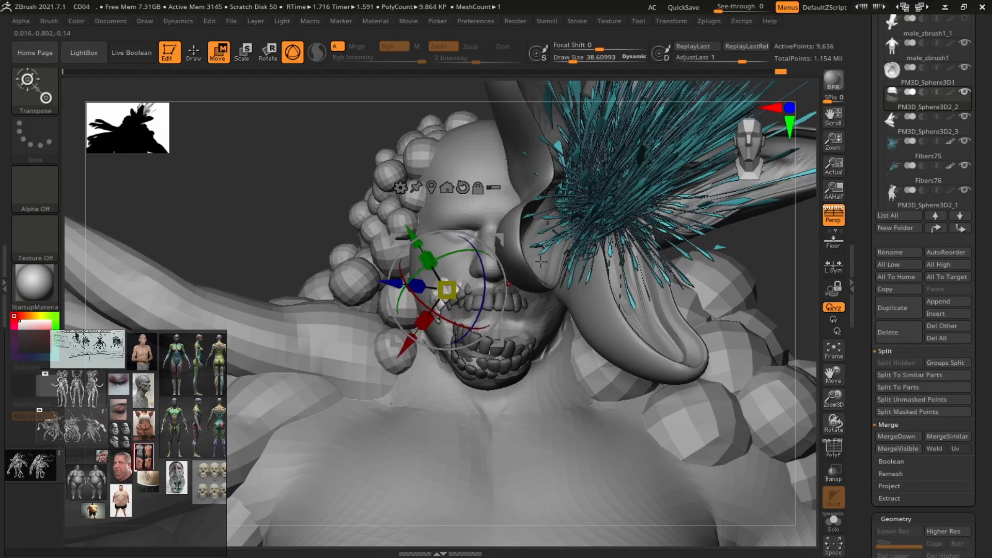
key(q)
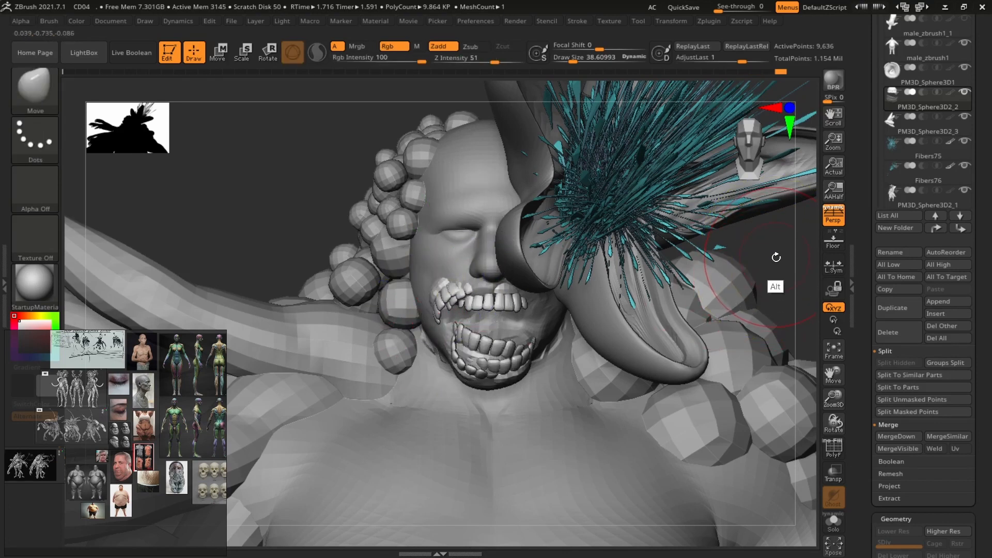
mouse_move(777, 257)
mouse_down()
mouse_move(750, 248)
mouse_move(781, 257)
mouse_move(773, 272)
mouse_up()
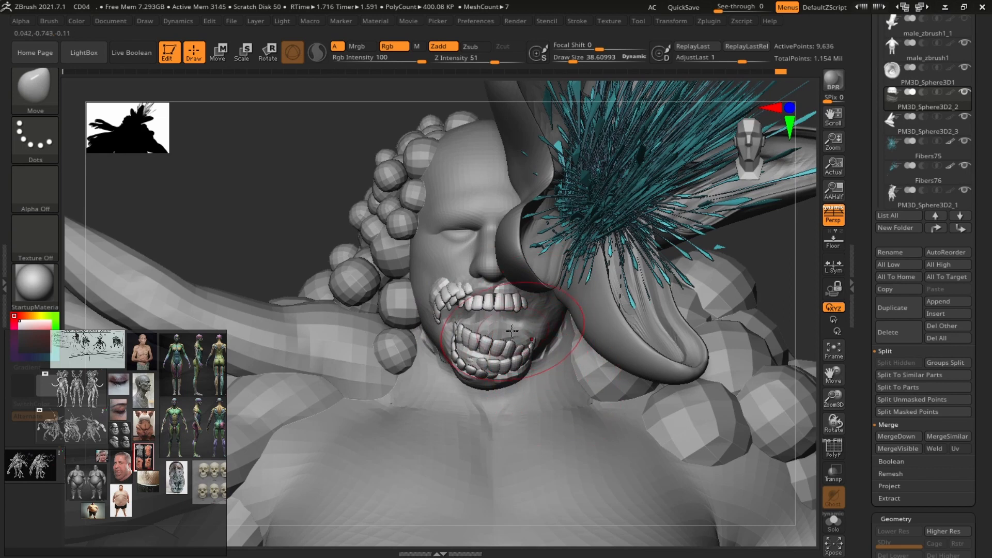
Draw a curved tongue tube from inside the mouth over the lower teeth with the CurveTube brush at draw size about 12.
key(b)
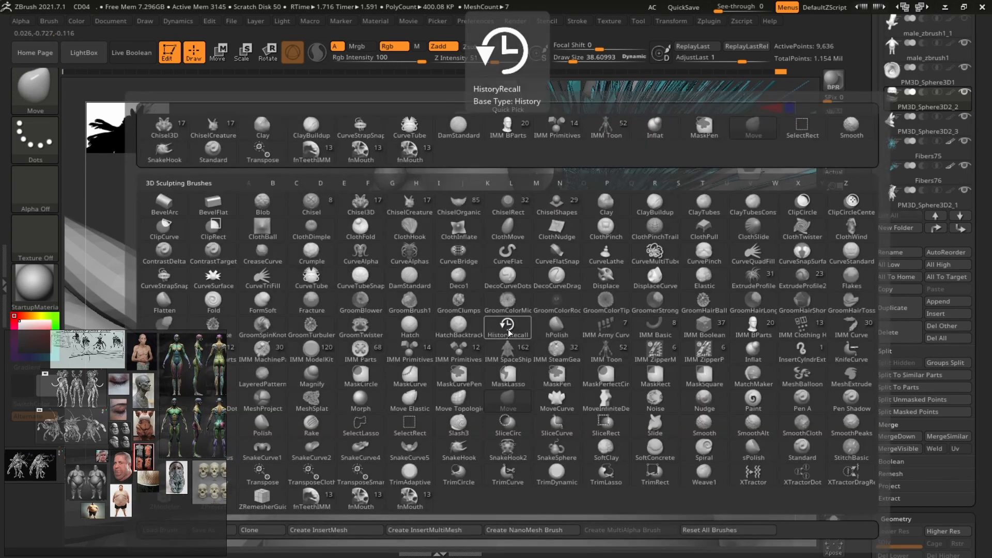
key(c)
key(t)
key(s)
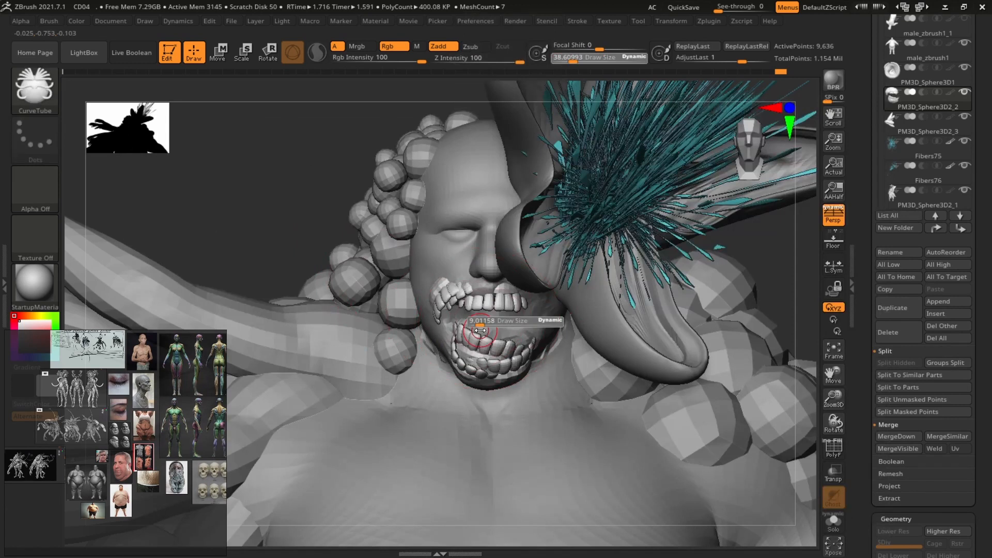
drag(480, 330, 503, 330)
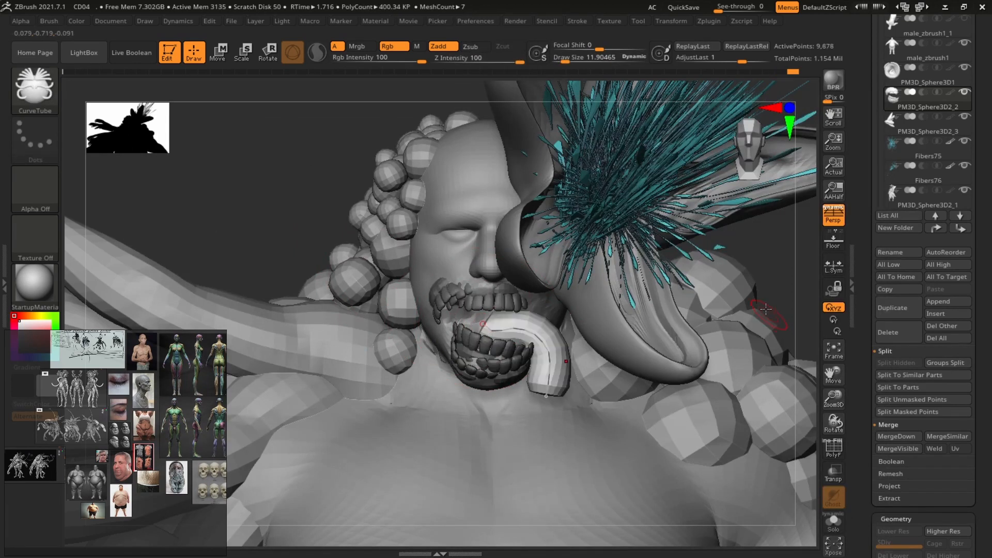
mouse_move(750, 290)
mouse_down()
mouse_move(595, 291)
mouse_move(779, 290)
mouse_move(750, 290)
mouse_up()
key(ctrl+z)
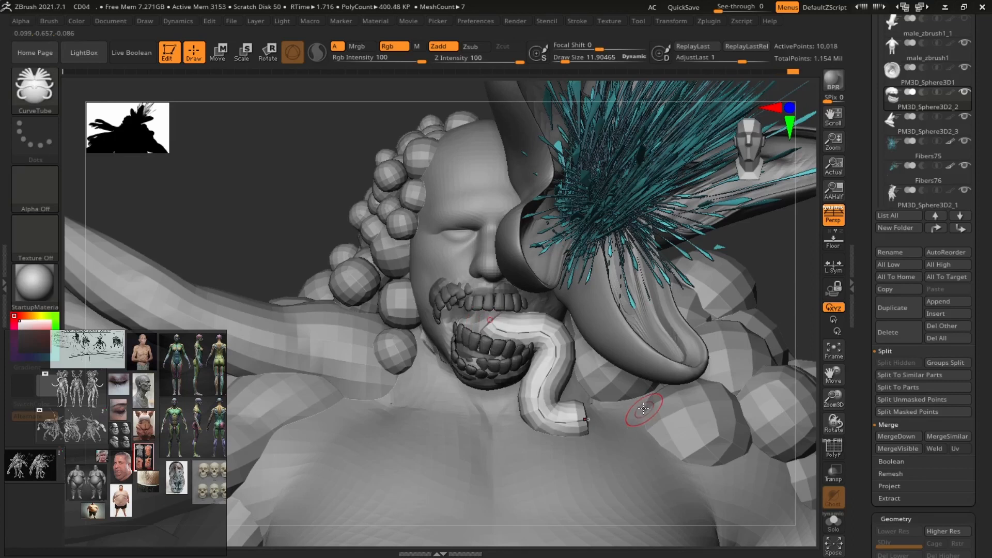
key(ctrl+z)
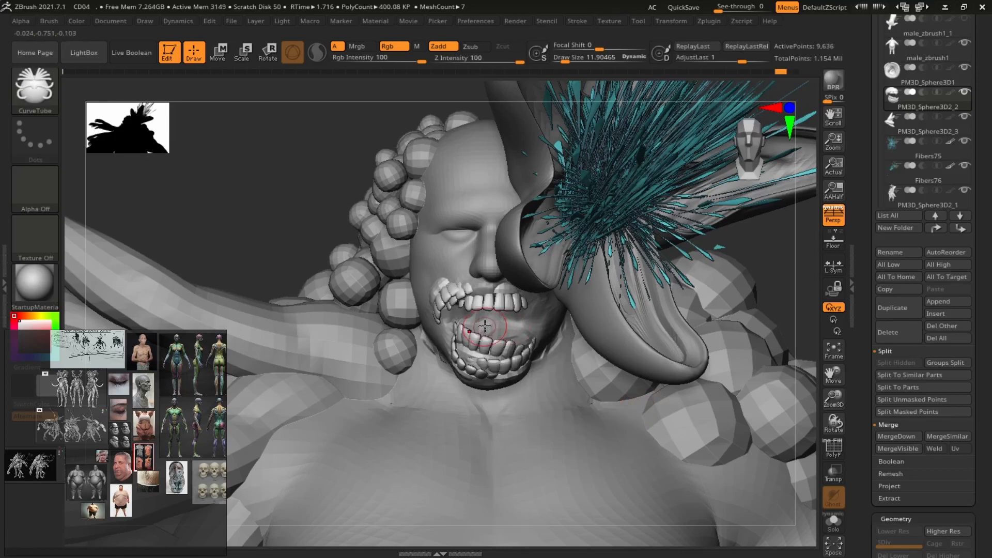
drag(564, 380, 564, 382)
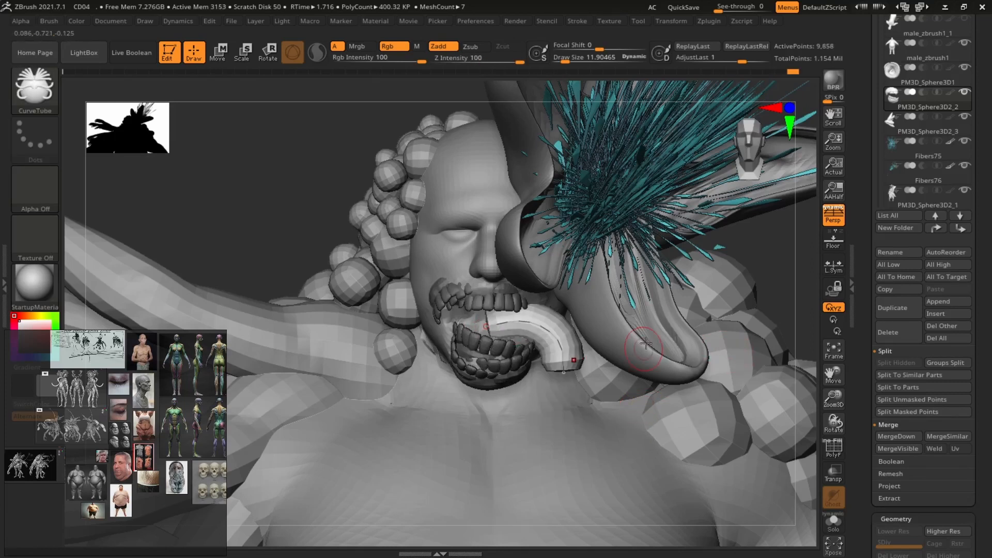
key(ctrl+z)
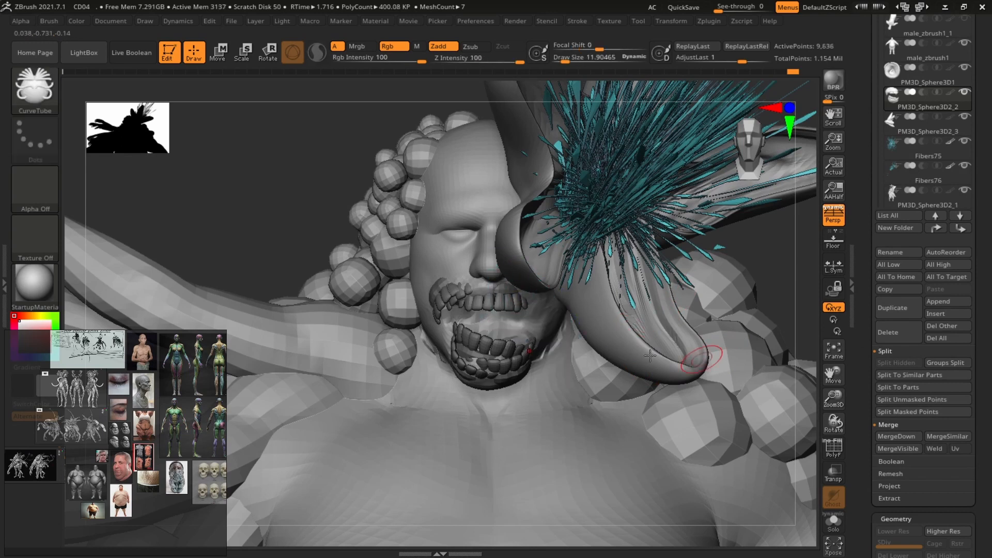
key(ctrl+shift+z)
Split the tongue tube from the teeth into its own subtool and reposition it inside the open mouth.
alt+click(606, 311)
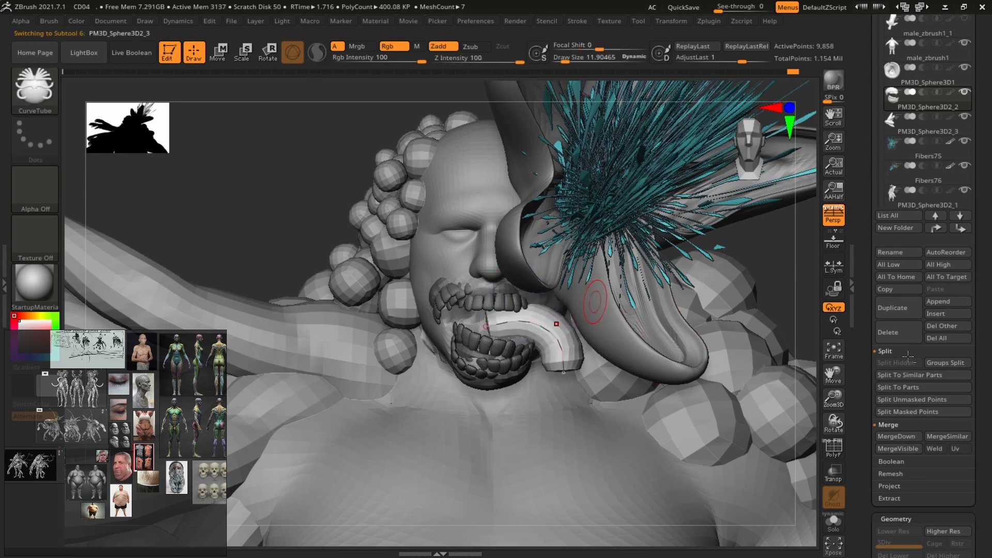
alt+click(522, 330)
key(w)
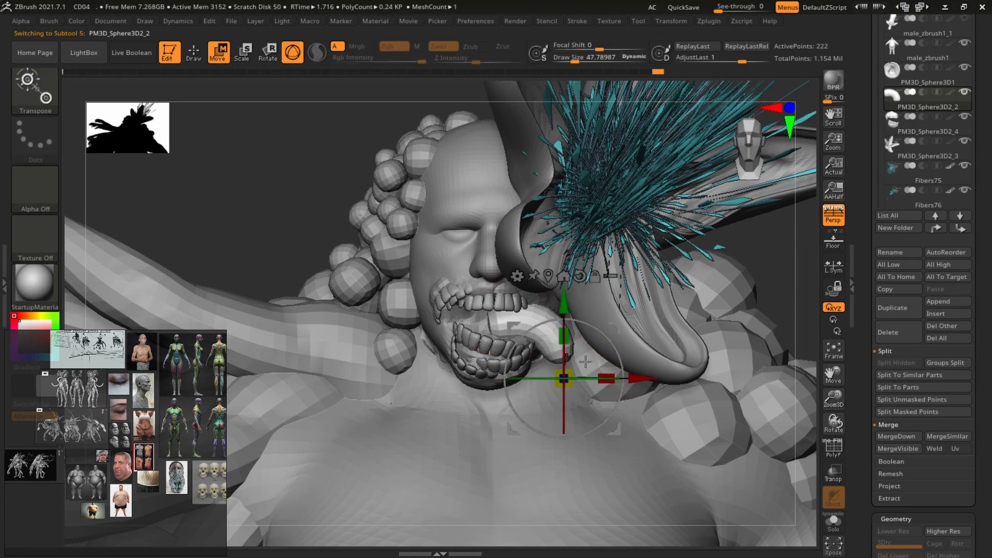
drag(549, 320, 598, 323)
right_drag(543, 259, 590, 264)
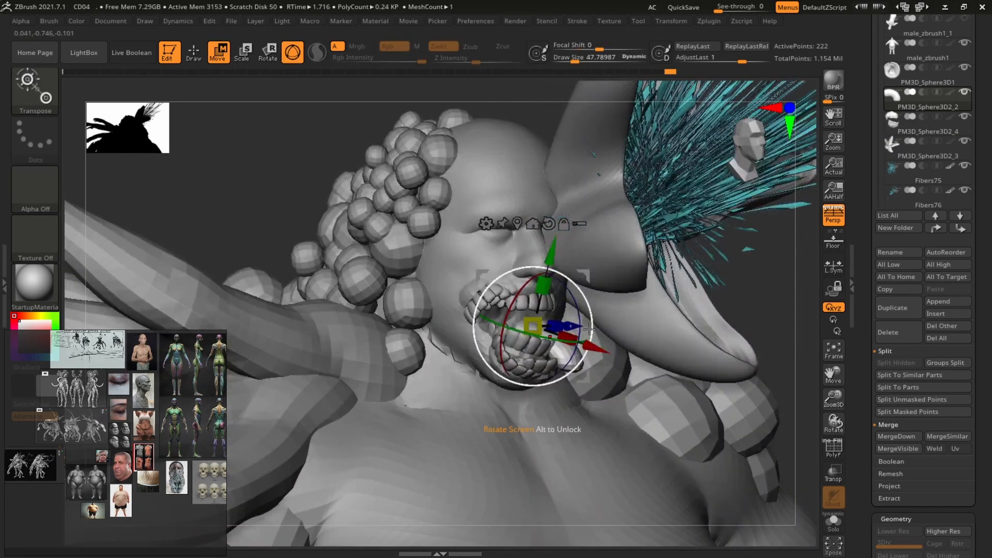
click(549, 224)
drag(572, 327, 595, 330)
right_drag(596, 330, 543, 336)
Shape the tongue with the Move brush into a tapered tip drooping over the lower teeth, and smooth it.
key(q)
key(s)
drag(522, 335, 514, 335)
drag(557, 371, 568, 386)
mouse_move(809, 218)
mouse_down()
mouse_move(734, 222)
mouse_move(804, 223)
mouse_up()
shift+click(510, 368)
drag(806, 311, 558, 330)
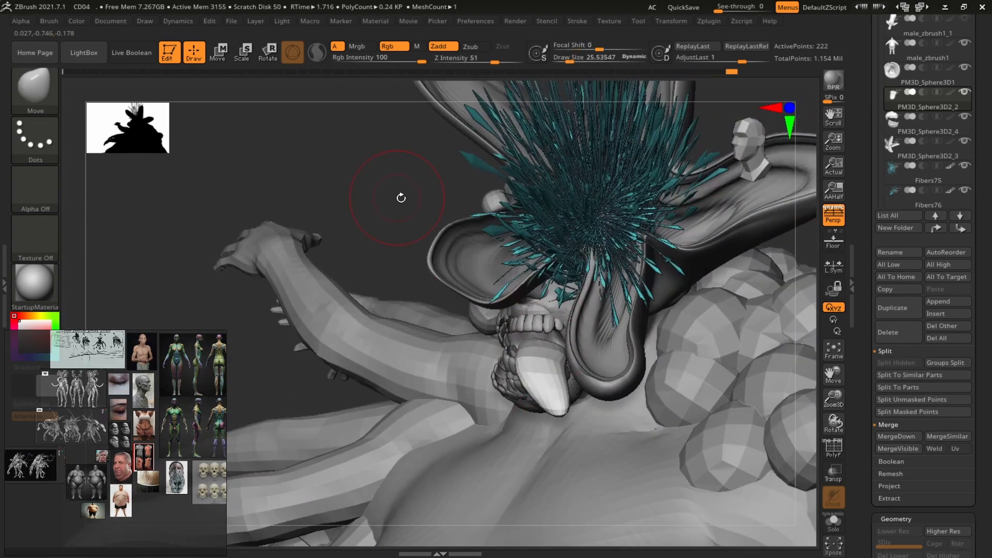
drag(399, 197, 549, 409)
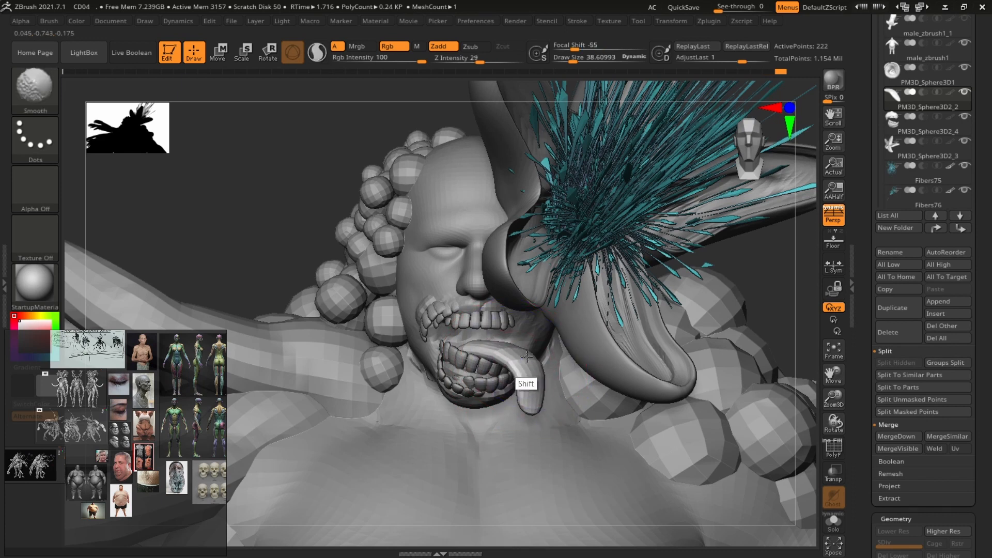
Refine the tongue's drooping curve with the Move brush, using a draw size of about 65 for the broad bend beside the chin.
drag(774, 304, 762, 276)
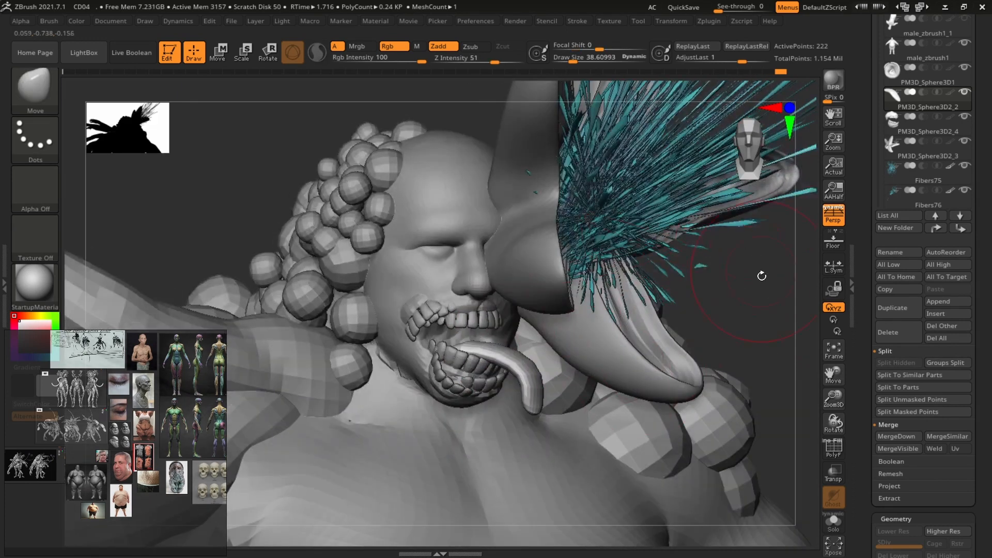
key(s)
drag(538, 410, 554, 410)
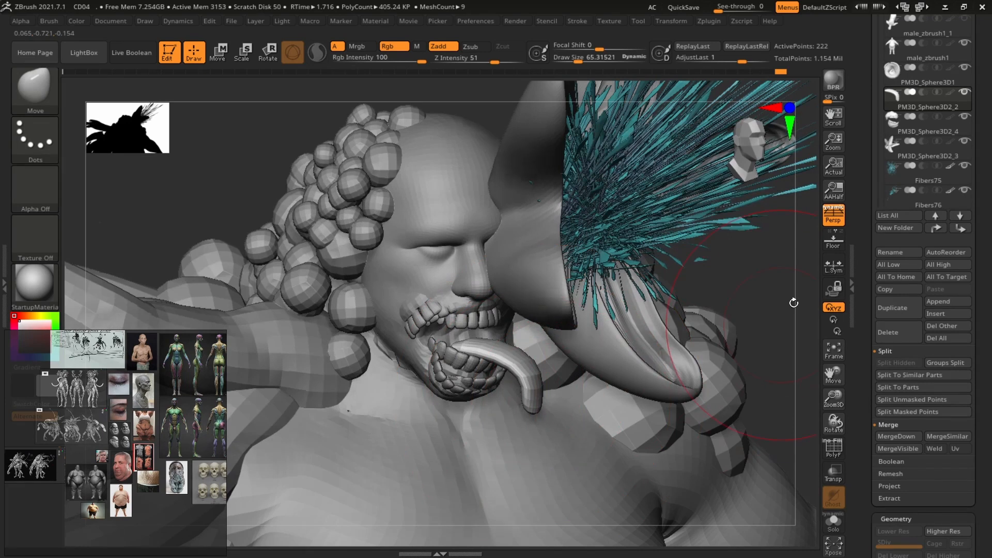
drag(793, 301, 863, 305)
mouse_move(524, 393)
mouse_down()
mouse_move(517, 408)
mouse_move(511, 388)
mouse_up()
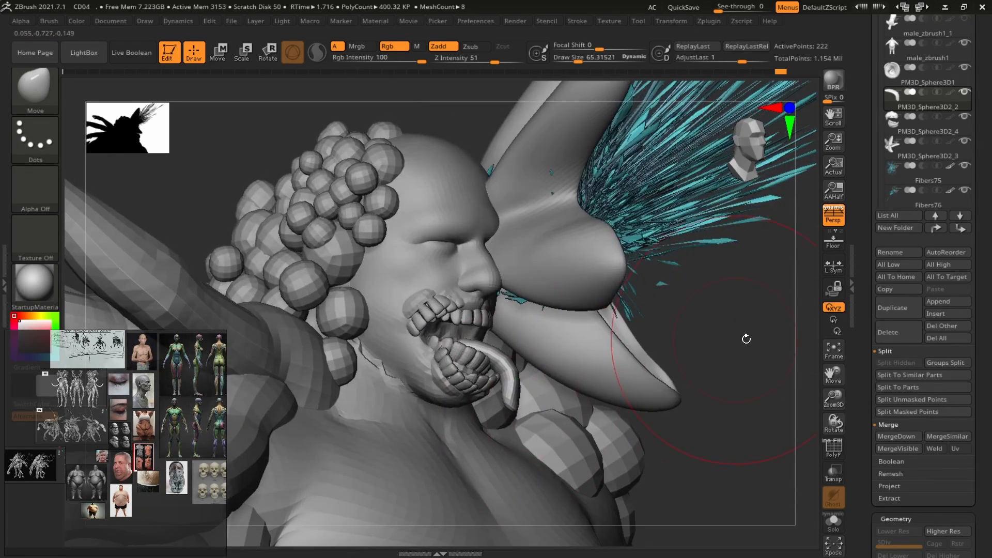
mouse_move(746, 339)
mouse_down()
mouse_move(722, 290)
mouse_move(711, 287)
mouse_up()
key(s)
drag(532, 337, 506, 336)
mouse_move(767, 338)
alt+mouse_down()
mouse_move(770, 289)
mouse_move(781, 281)
mouse_move(753, 277)
mouse_move(781, 289)
mouse_move(794, 320)
alt+mouse_up()
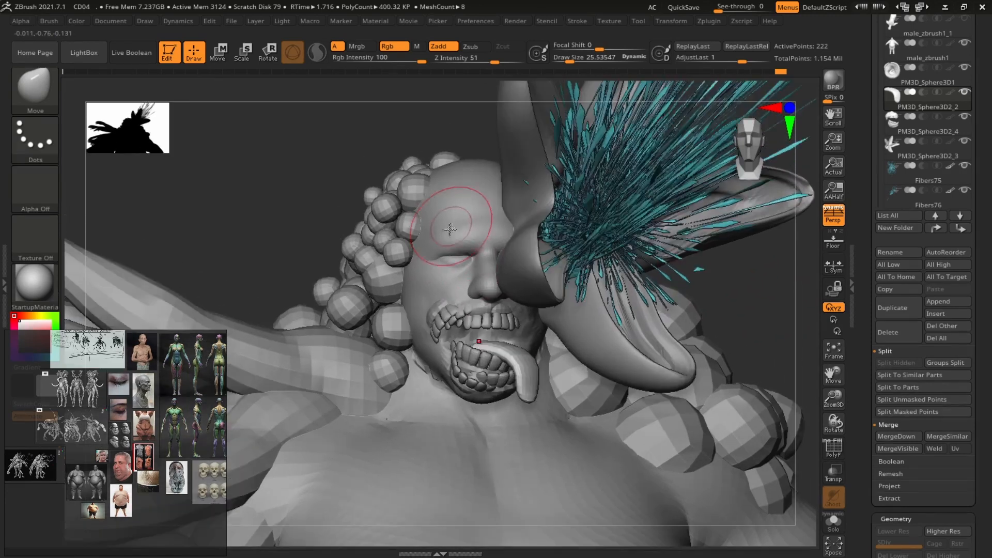
On the petalled head growth subtool, insert Eye meshes from the IMM Toon brush around the face's visible eye socket.
key(s)
drag(456, 272, 446, 271)
alt+click(447, 271)
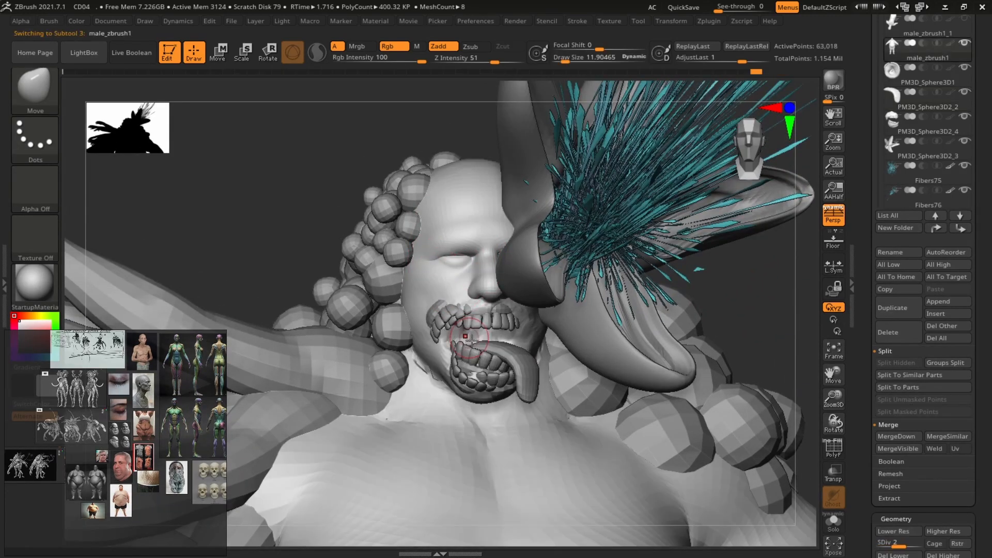
alt+click(590, 302)
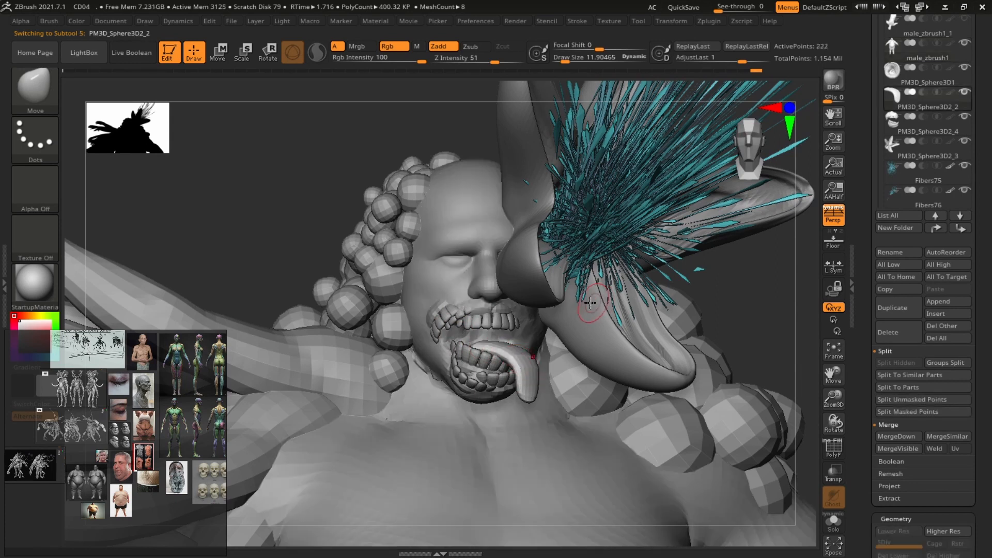
alt+click(524, 275)
key(b)
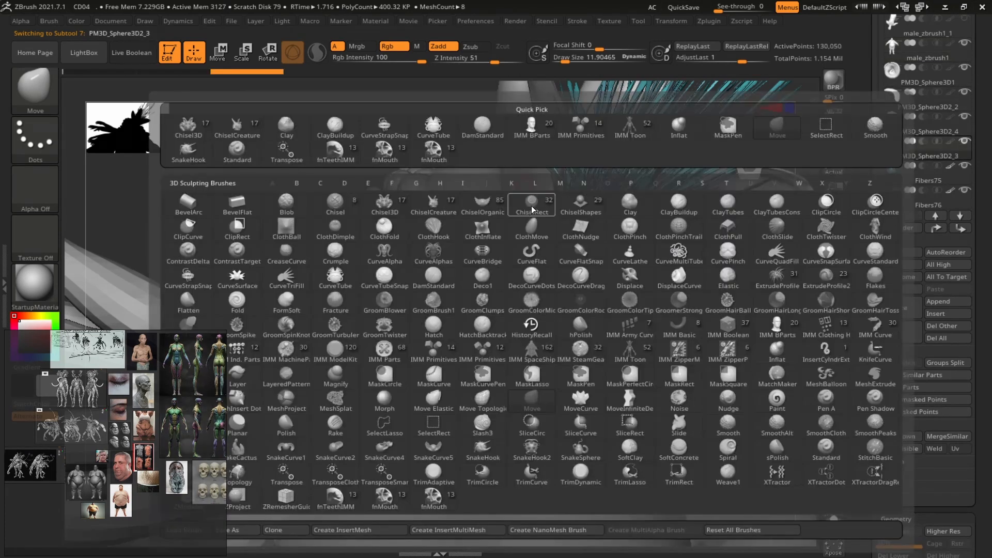
click(630, 354)
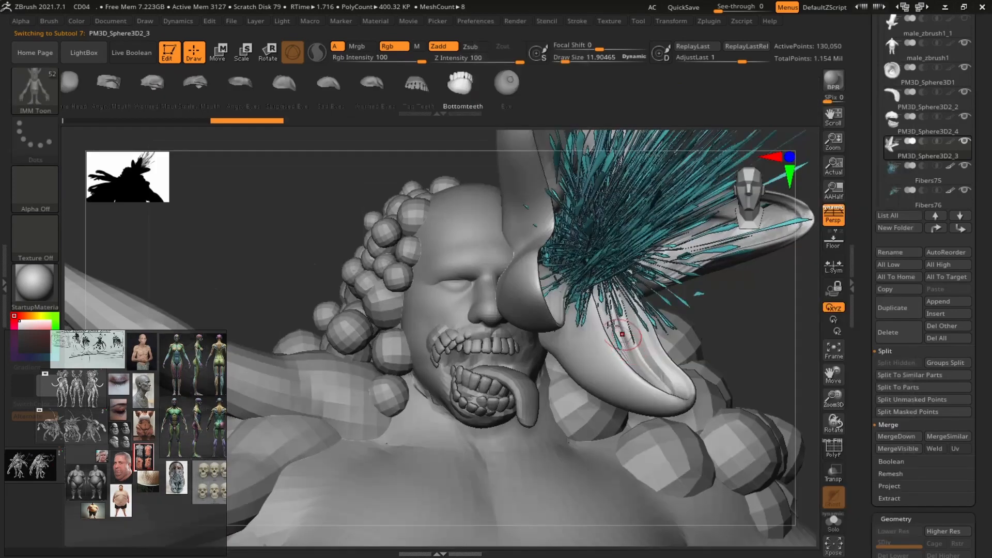
click(509, 86)
drag(446, 281, 470, 307)
key(ctrl+z)
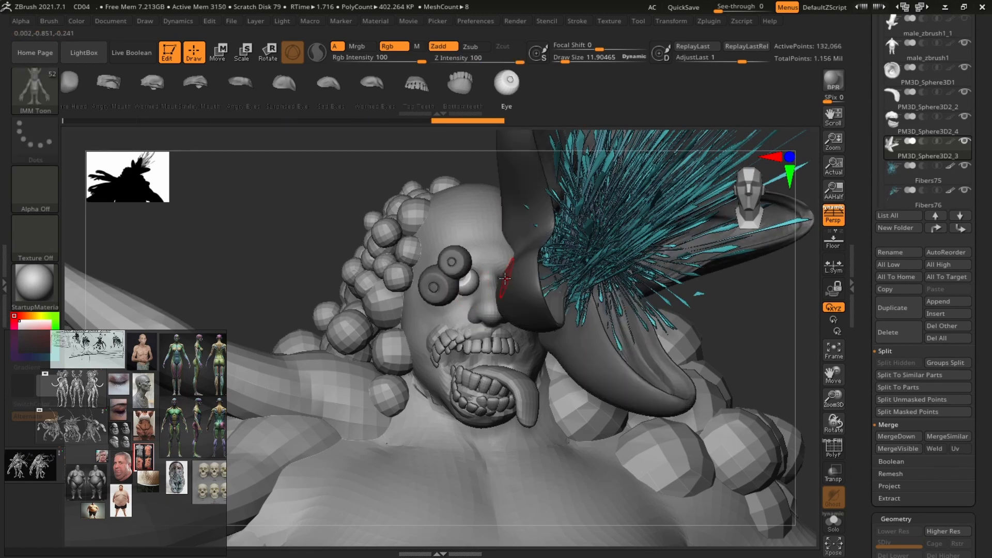
Turn the small eye beside the nose to face forward and insert a larger eye on the cheek below it.
key(w)
key(q)
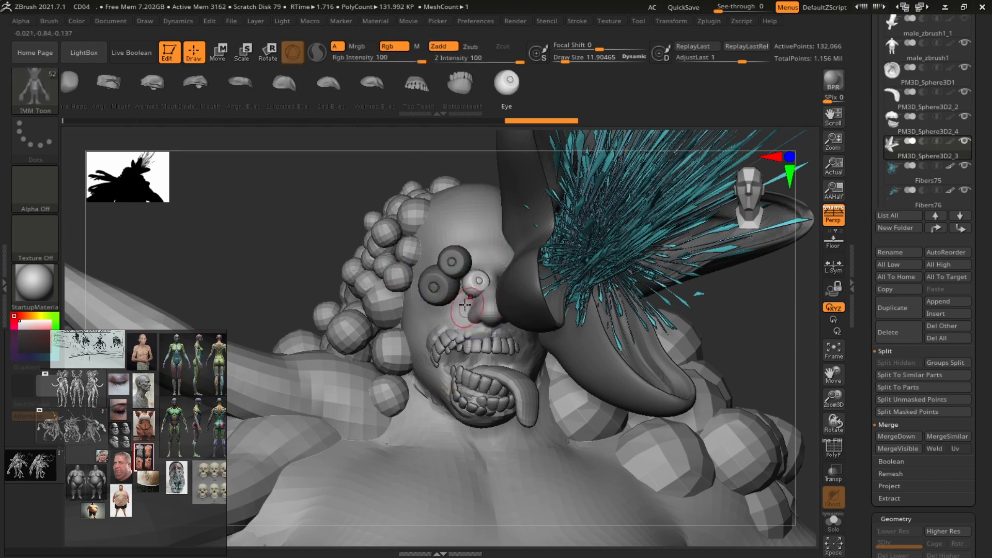
mouse_move(458, 301)
mouse_down()
mouse_move(456, 356)
mouse_move(467, 312)
mouse_up()
key(w)
Add an eye at the outer edge of the brow and move it inward against the eye cluster.
key(q)
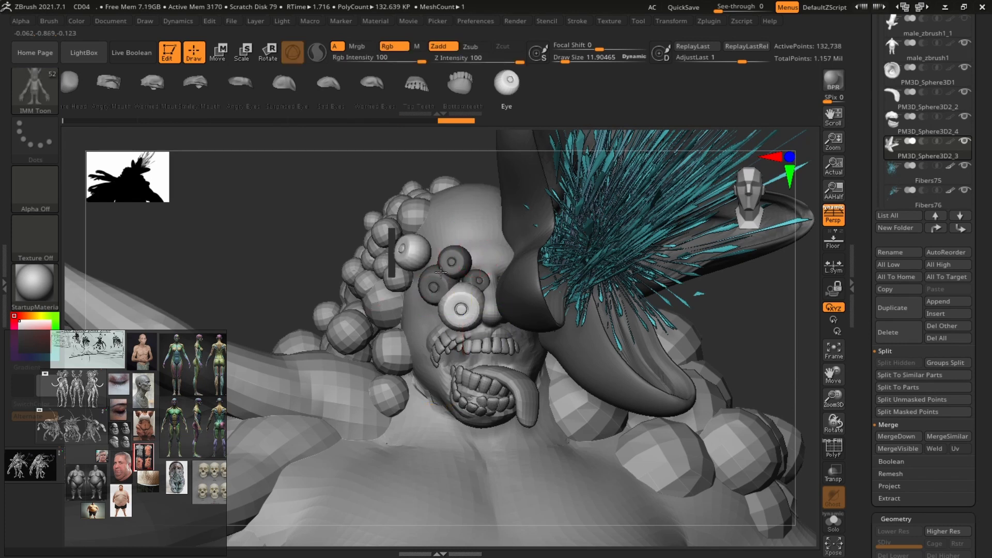
key(w)
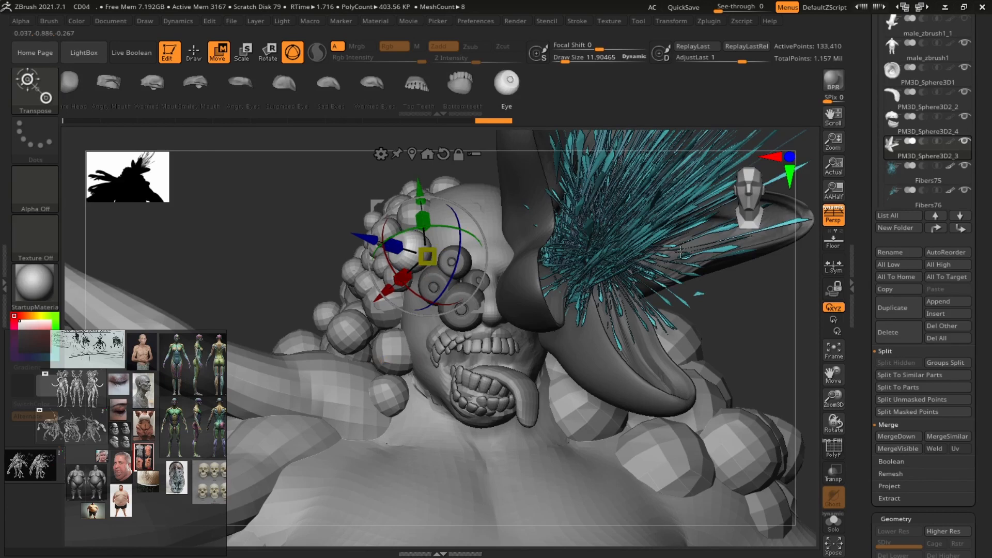
drag(739, 319, 781, 326)
drag(368, 299, 377, 293)
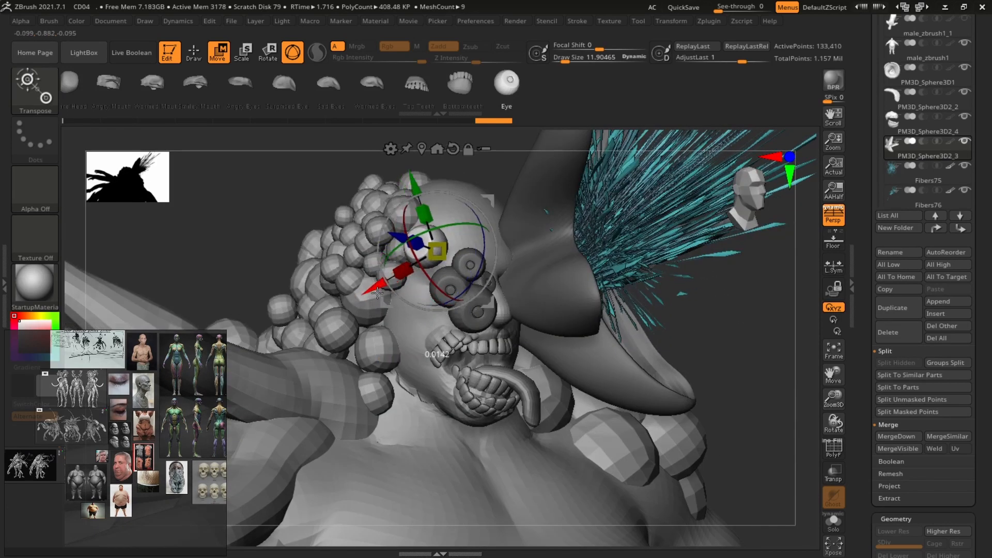
mouse_move(496, 196)
mouse_down()
mouse_move(516, 211)
mouse_move(510, 205)
mouse_up()
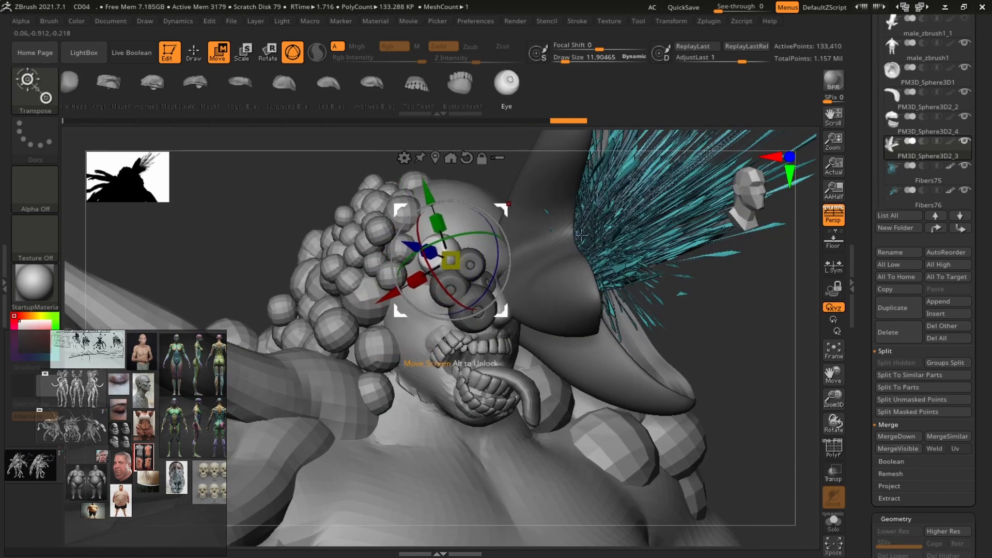
key(q)
drag(743, 294, 730, 288)
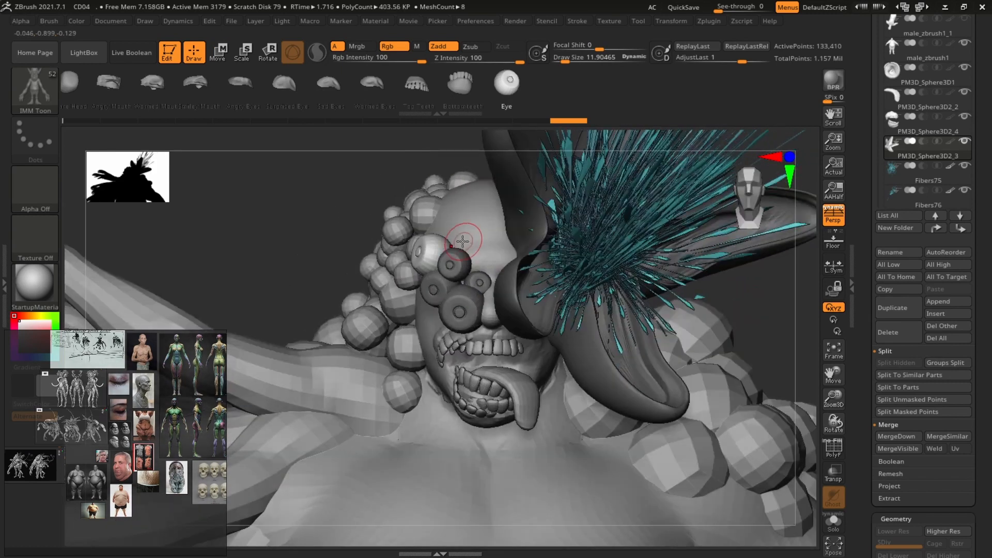
Insert two more eyes on the forehead above the cluster and adjust each one's placement with the transform gizmo.
click(472, 244)
key(w)
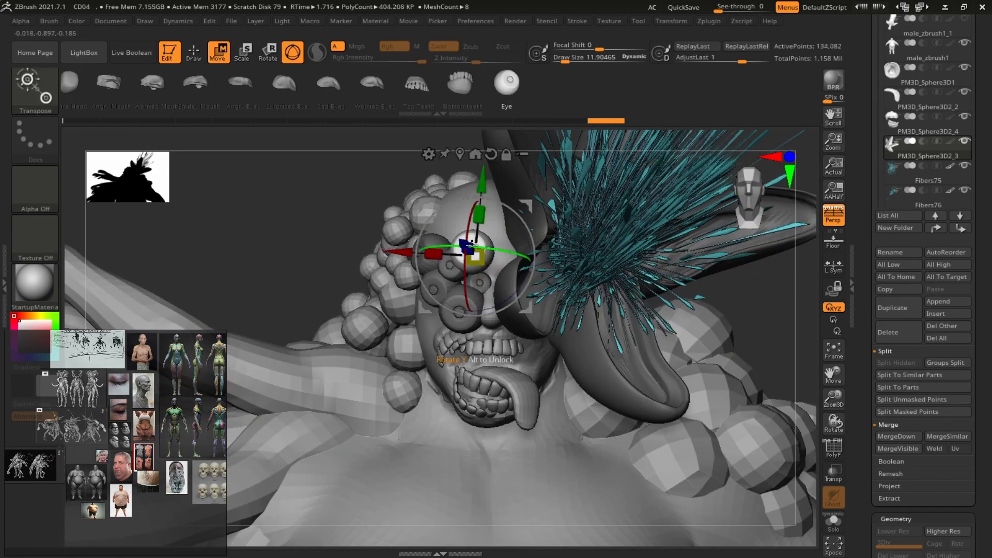
drag(510, 249, 523, 251)
key(q)
drag(451, 225, 466, 239)
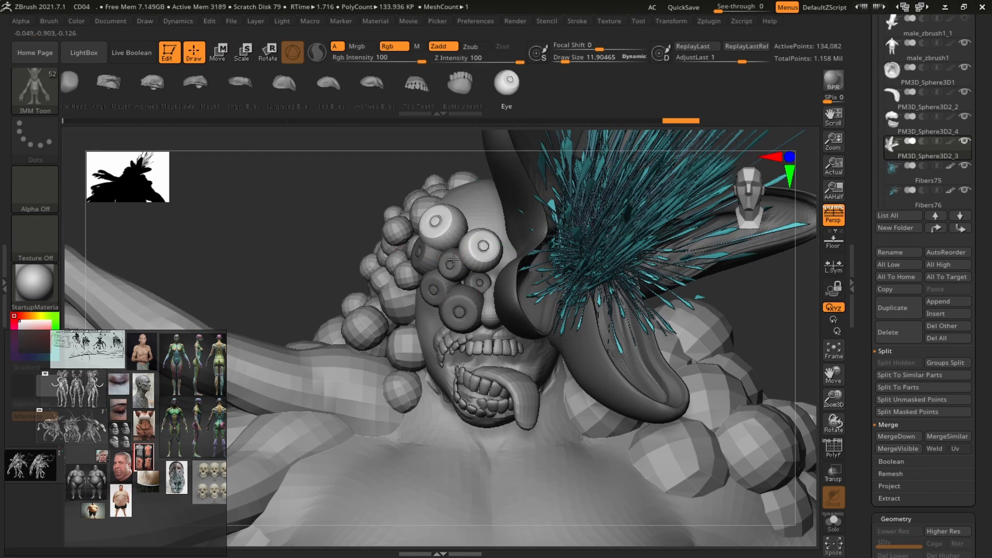
key(w)
drag(508, 183, 515, 183)
Add another eye on the side of the head near the temple and position it beside the existing eyes.
key(q)
right_drag(515, 207, 574, 217)
key(w)
mouse_move(433, 284)
mouse_down()
mouse_move(450, 299)
mouse_move(432, 282)
mouse_up()
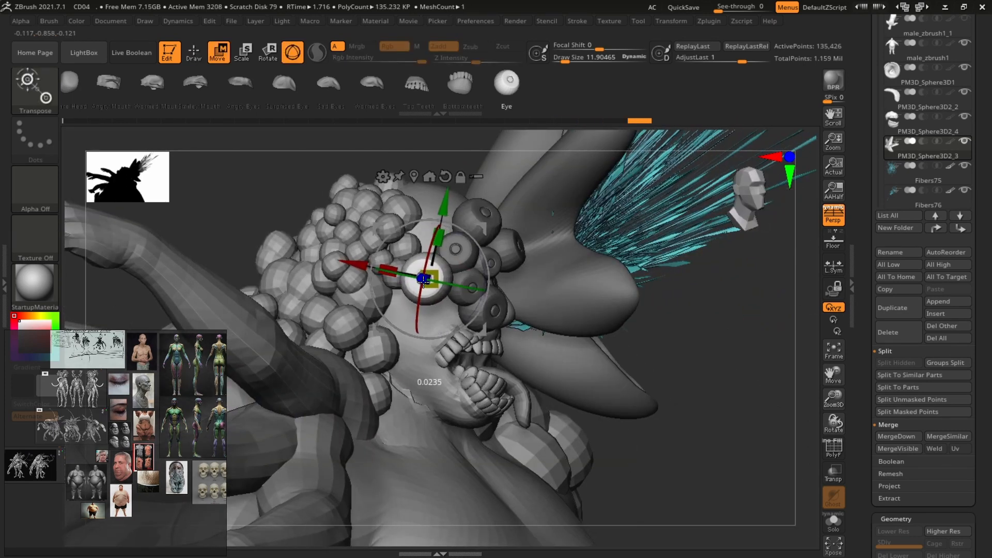
Nudge the newest temple eye into place against the existing eye cluster.
key(q)
shift+right_drag(488, 310, 429, 314)
key(w)
mouse_move(429, 314)
mouse_down()
mouse_move(419, 336)
mouse_move(424, 317)
mouse_up()
key(q)
Isolate the petalled head growth and split it from the teeth and eyes into its own subtool.
click(833, 522)
ctrl+shift+click(636, 362)
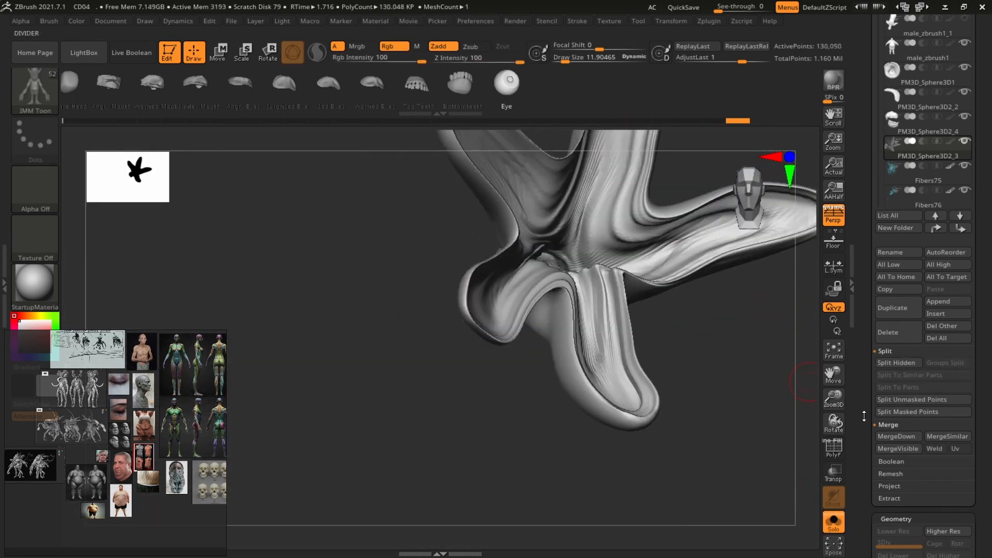
click(907, 412)
ctrl+shift+click(789, 401)
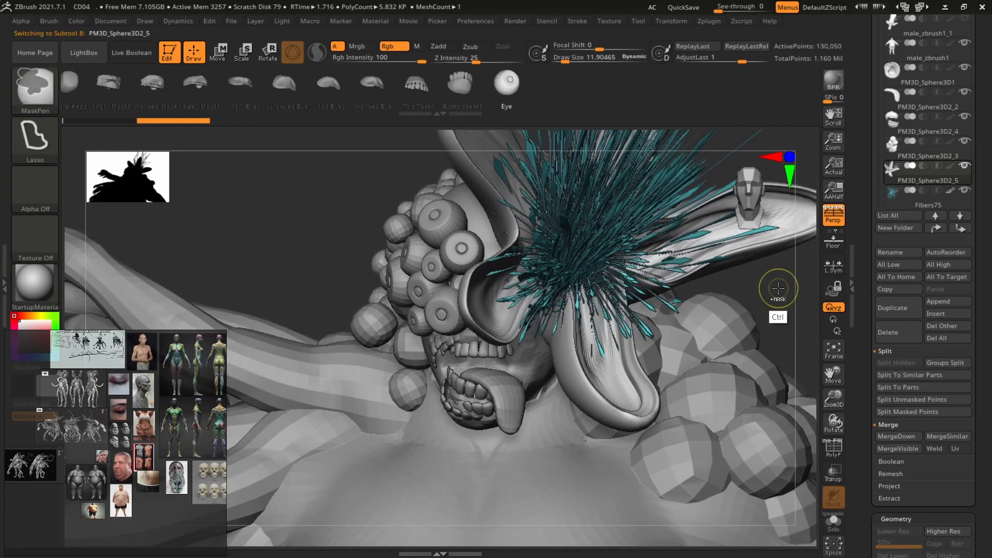
Collapse the tool palette tray and close the floating reference board, saving its unsaved changes.
key(f)
drag(714, 356, 763, 336)
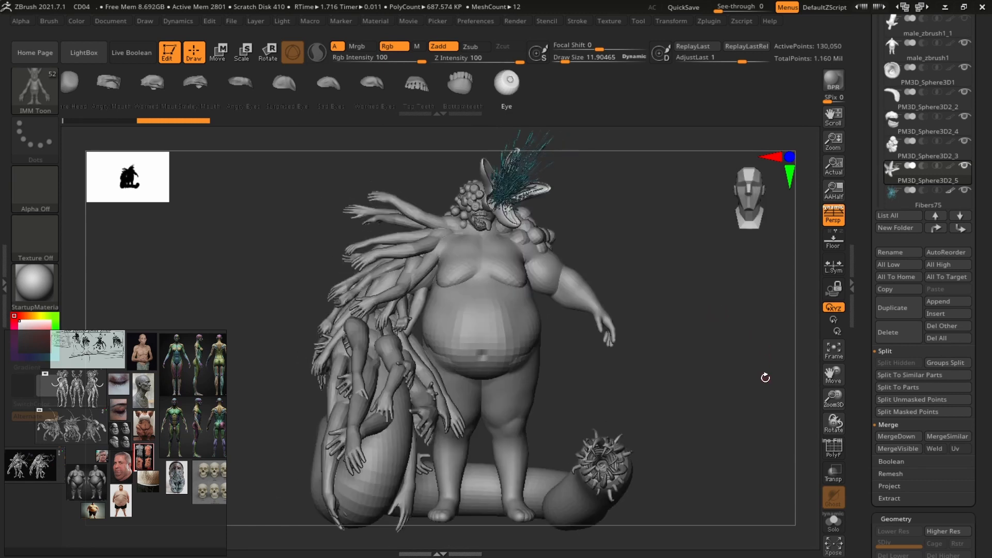
drag(765, 378, 796, 367)
drag(722, 382, 768, 384)
click(852, 276)
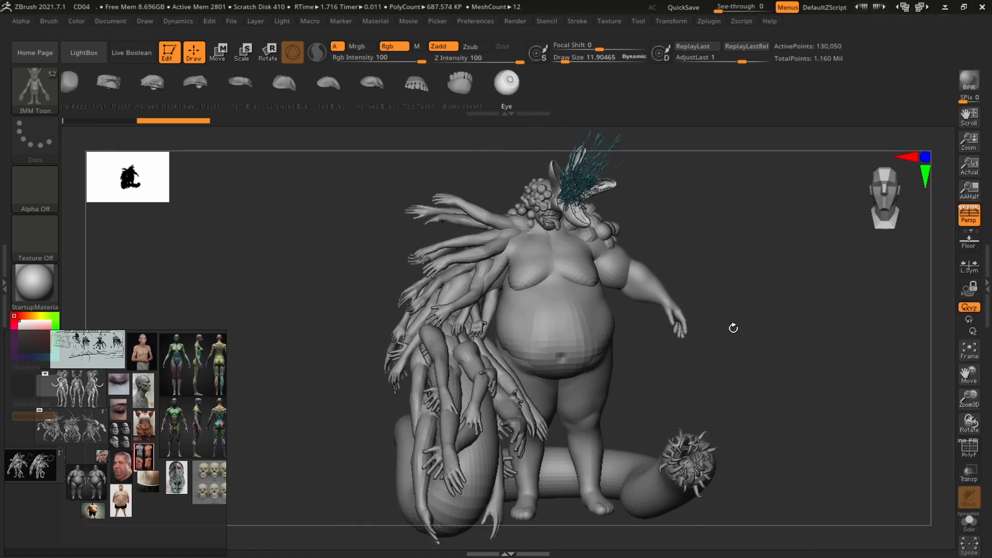
right_click(169, 538)
click(209, 525)
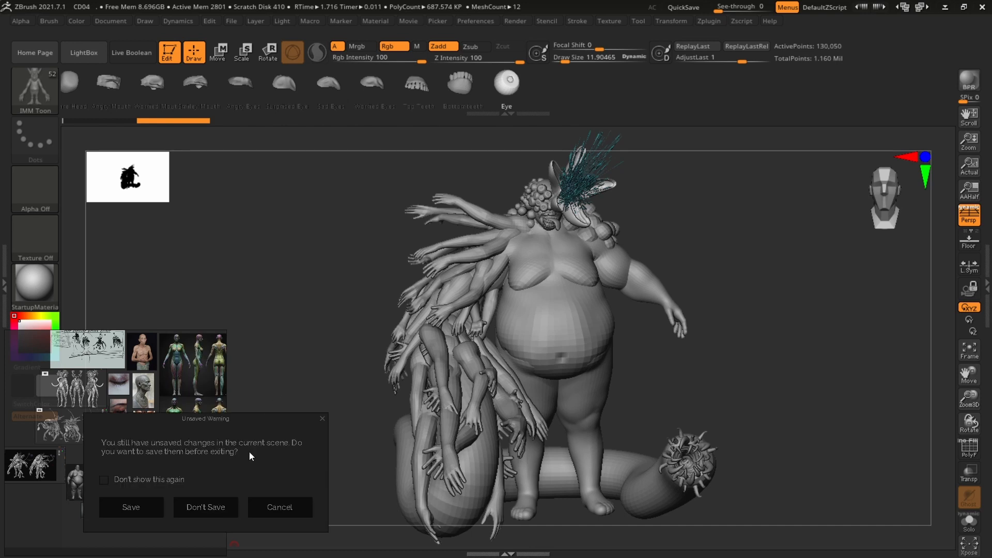
click(150, 511)
Select the ClayBuildup brush and hide the interface panels so the creature fills a clean canvas.
drag(892, 227, 709, 349)
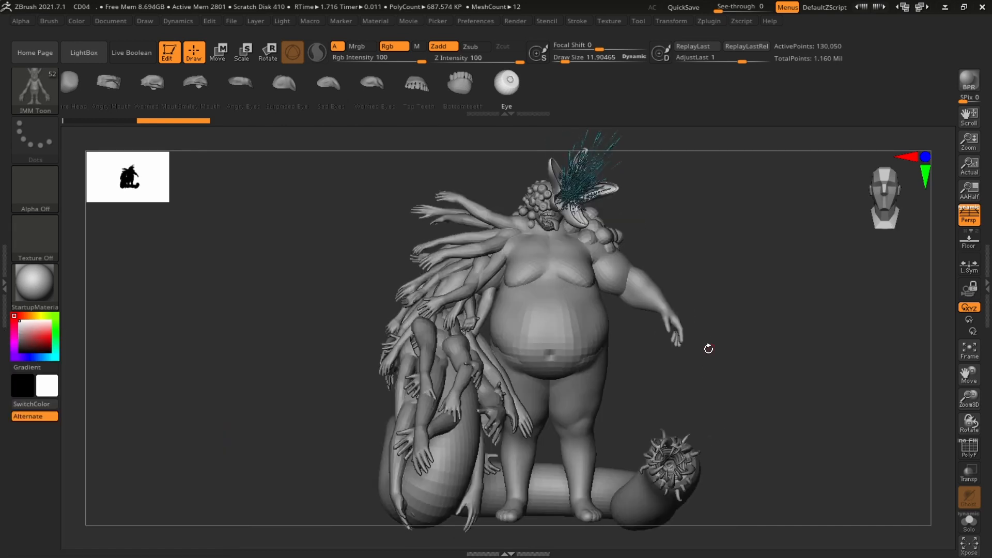
key(Tab)
key(Tab)
key(b)
key(c)
key(b)
key(Tab)
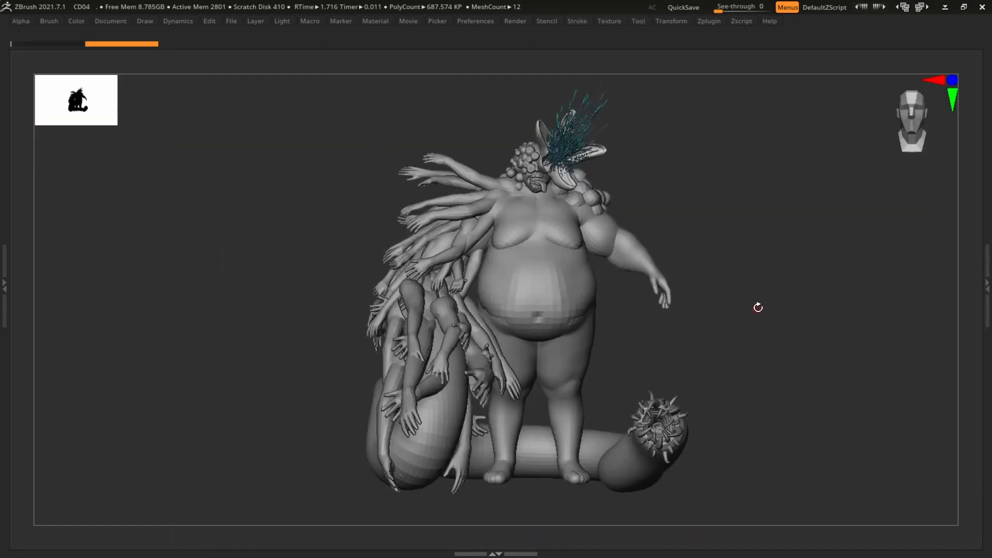
Examine the head and upper body up close, and inspect the full creature from front, back and sides.
alt+drag(764, 300, 775, 230)
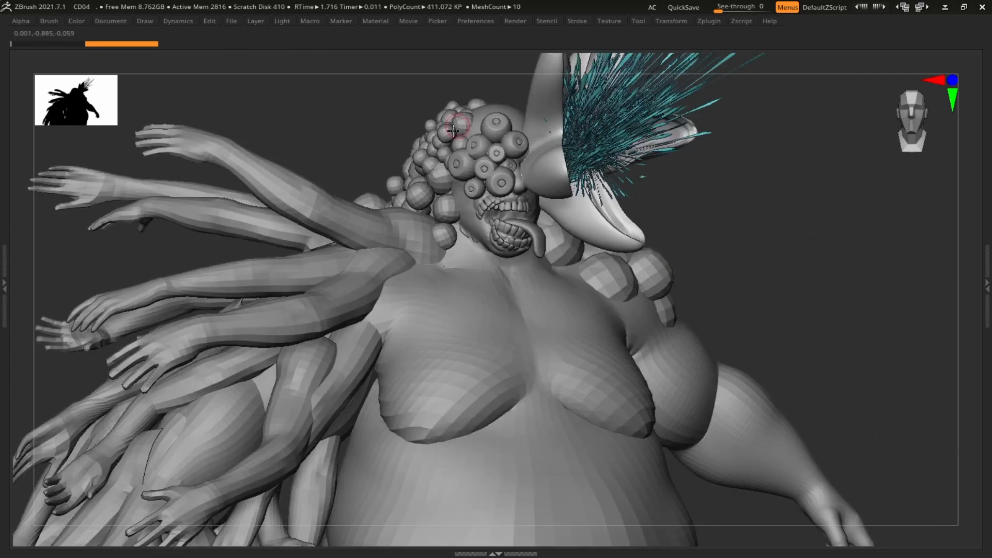
drag(839, 228, 801, 233)
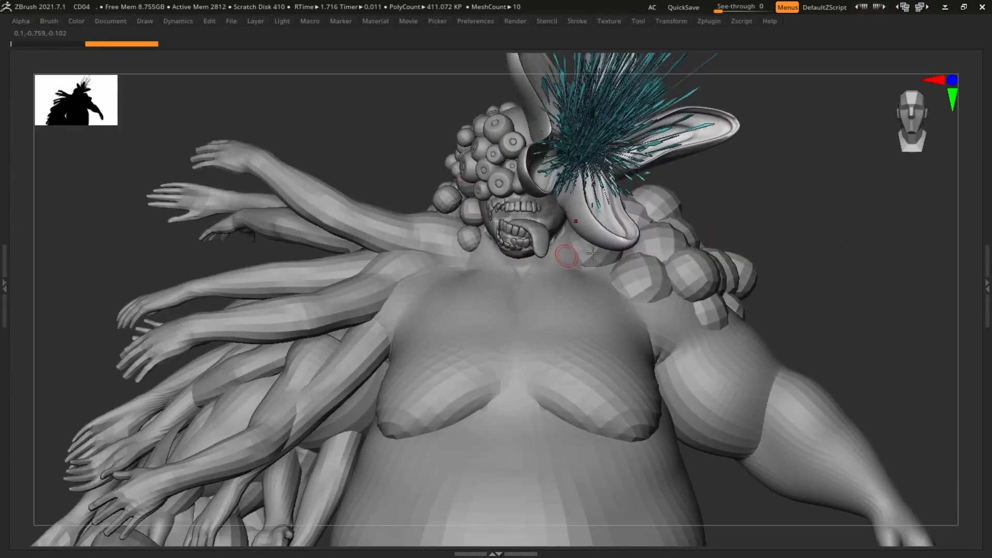
key(f)
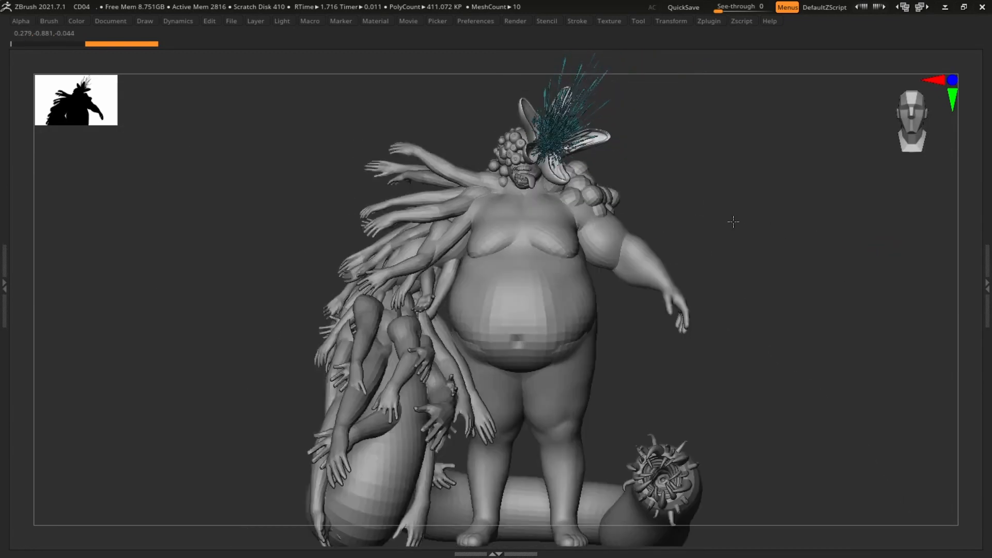
drag(794, 230, 800, 253)
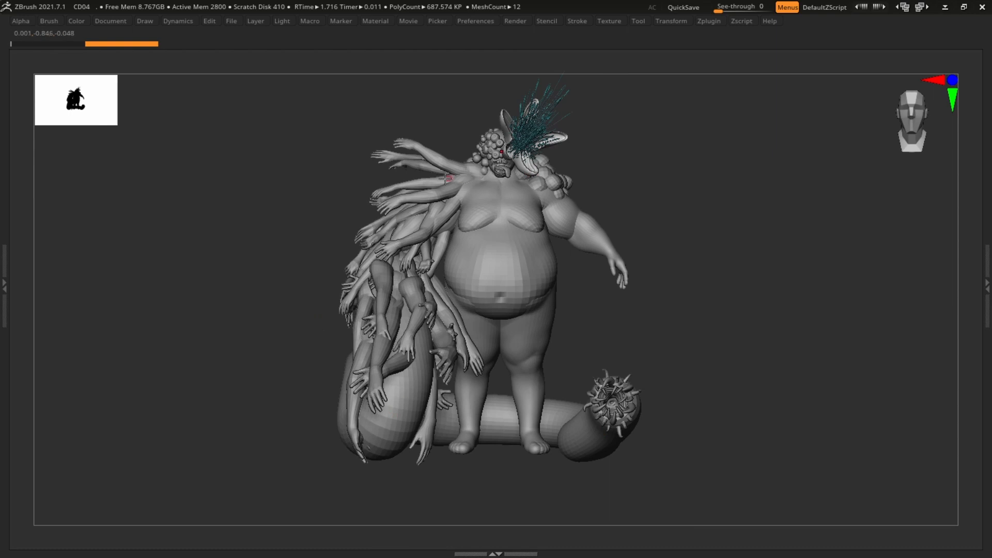
drag(706, 174, 482, 212)
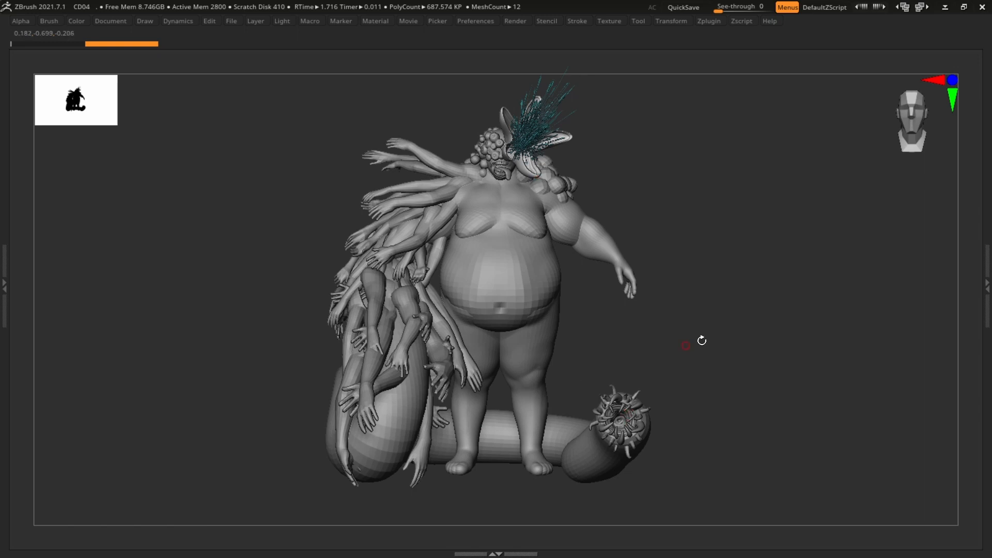
drag(702, 341, 548, 467)
drag(775, 283, 567, 257)
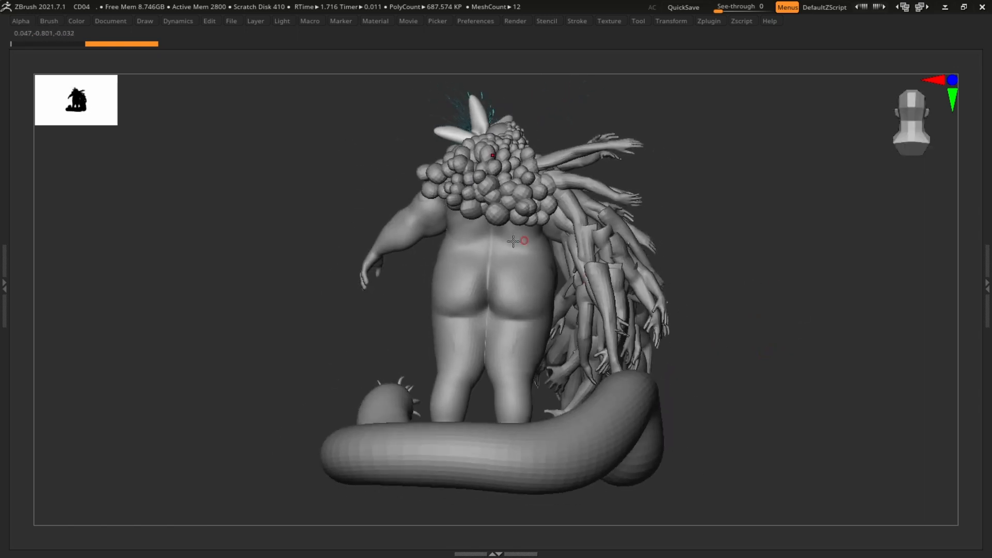
drag(767, 223, 571, 266)
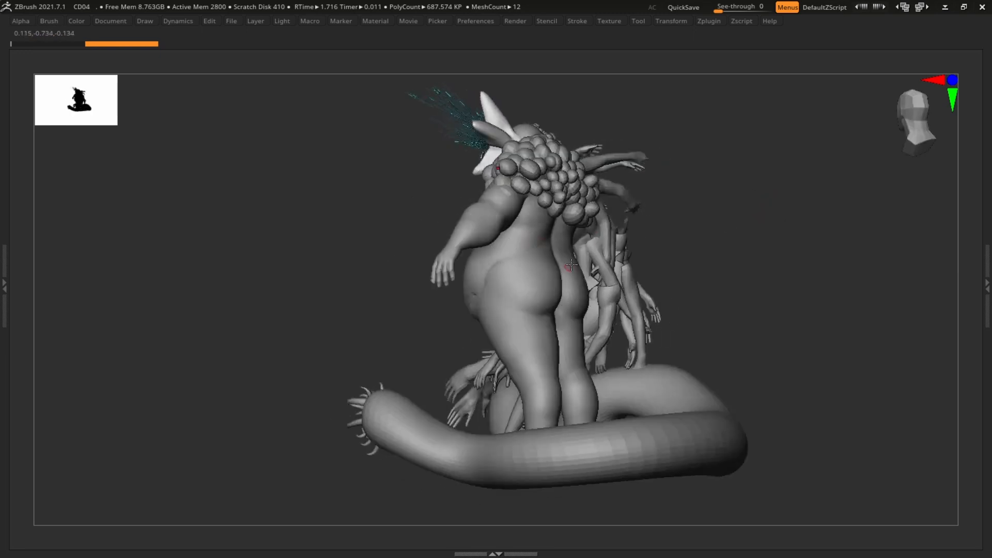
drag(769, 259, 583, 251)
drag(783, 241, 767, 272)
drag(728, 223, 633, 215)
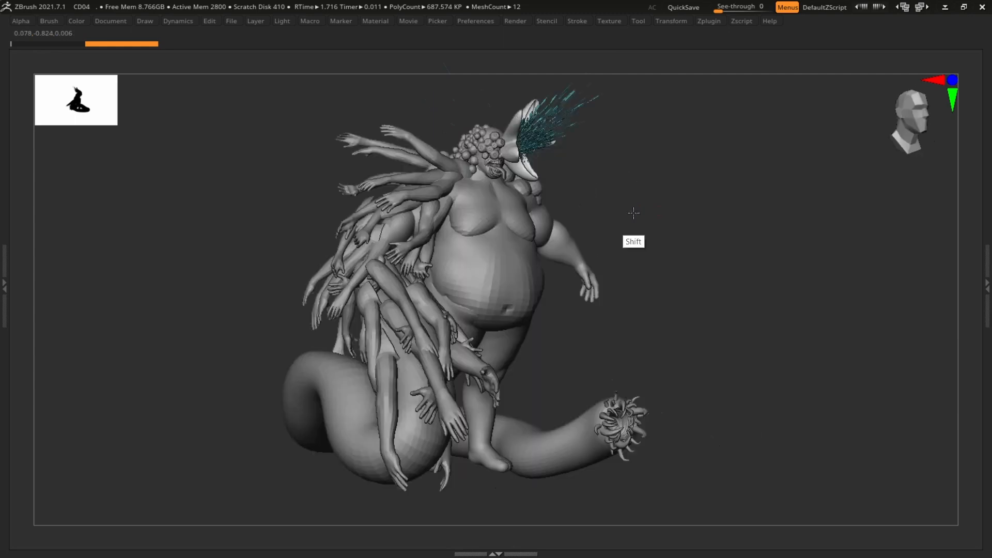
drag(741, 315, 589, 288)
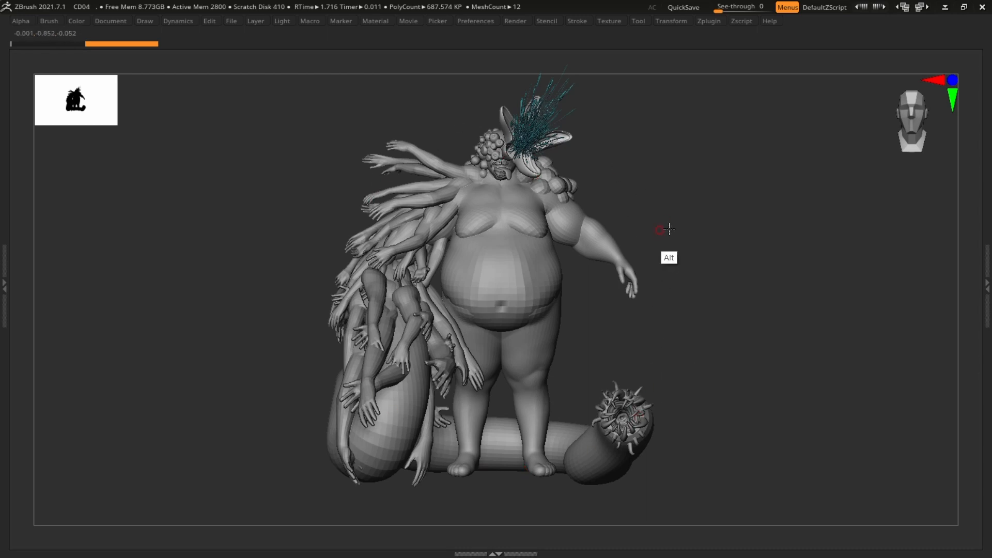
Review the creature's overall silhouette, checking the arm mass, belly and coiled tail from several angles.
alt+drag(669, 229, 705, 208)
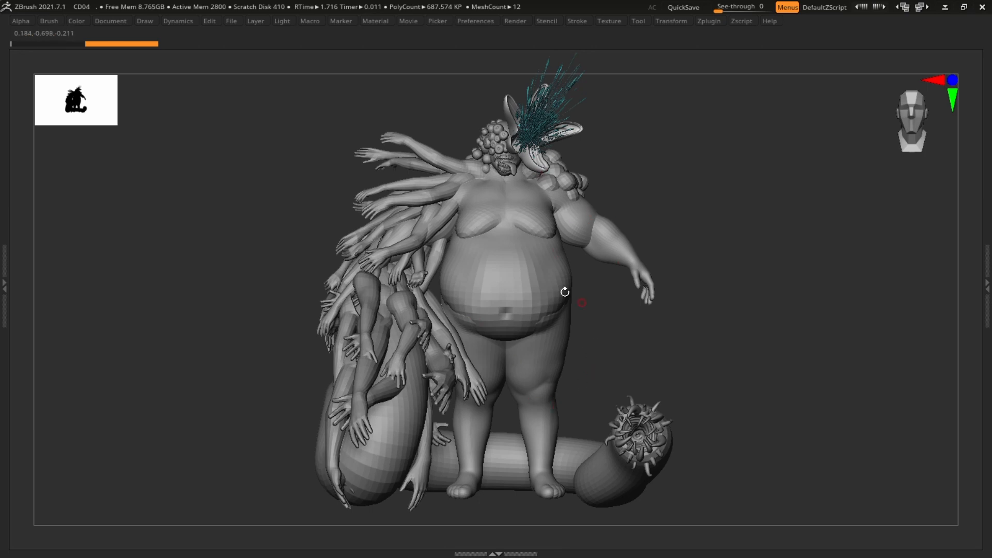
drag(733, 301, 686, 282)
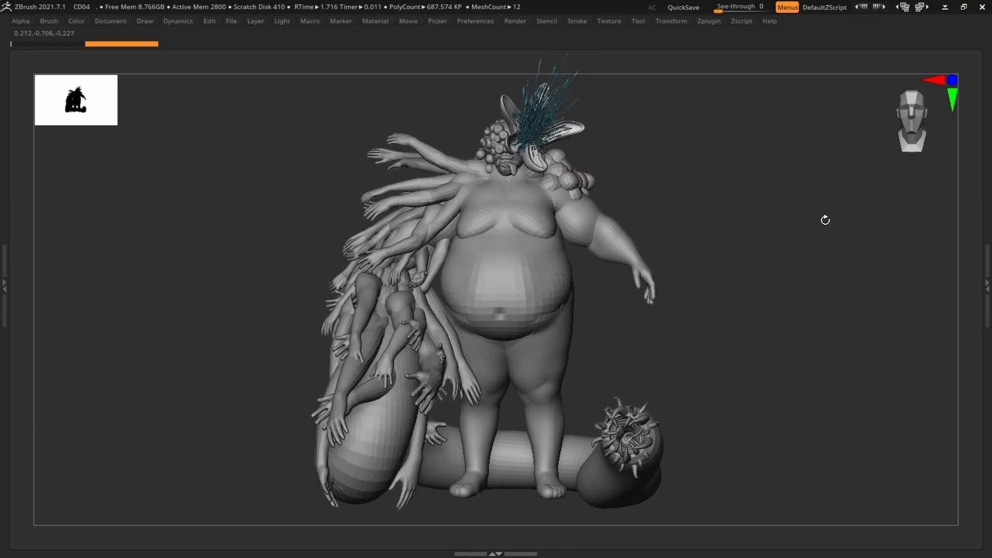
drag(785, 289, 789, 285)
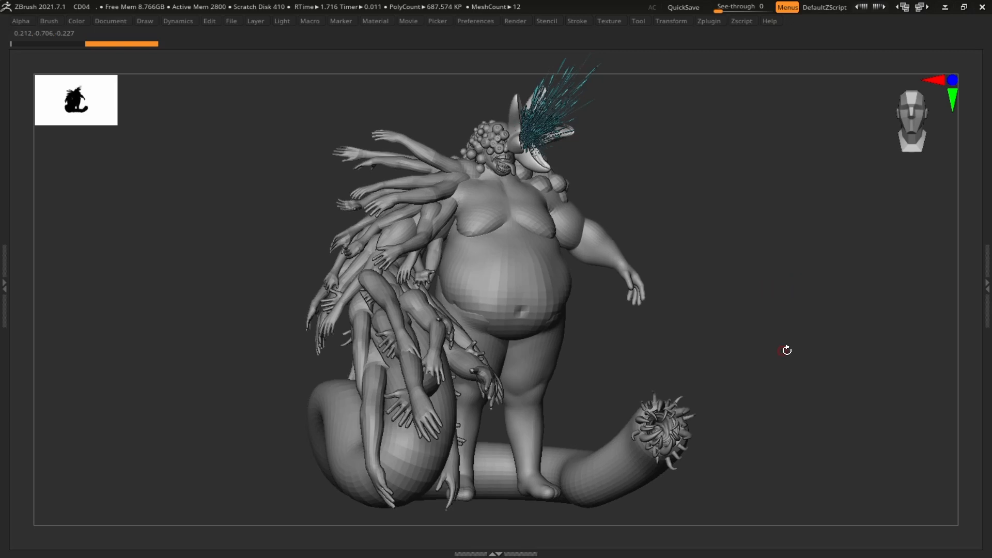
mouse_move(787, 350)
mouse_down()
mouse_move(742, 327)
mouse_move(770, 344)
mouse_up()
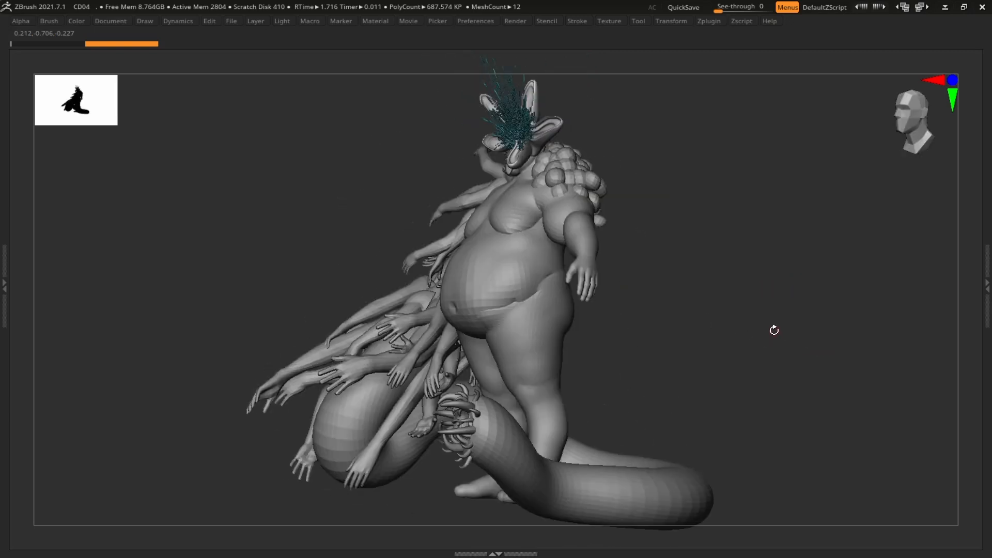
mouse_move(805, 299)
mouse_down()
mouse_move(786, 295)
mouse_move(827, 285)
mouse_up()
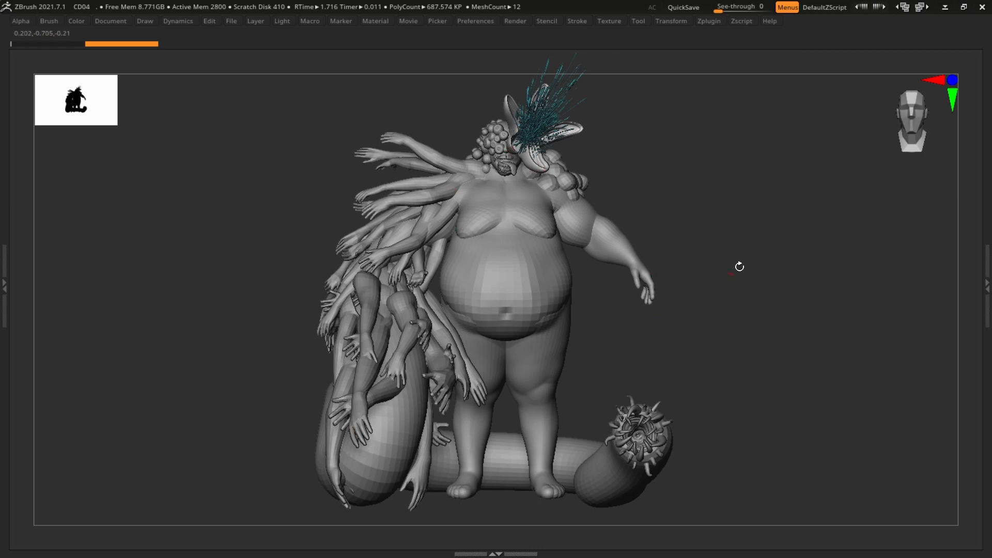
mouse_move(739, 266)
mouse_down()
mouse_move(701, 260)
mouse_move(700, 275)
mouse_move(474, 346)
mouse_up()
mouse_move(780, 284)
mouse_down()
mouse_move(700, 274)
mouse_move(846, 294)
mouse_move(775, 290)
mouse_move(866, 290)
mouse_move(746, 295)
mouse_move(823, 281)
mouse_up()
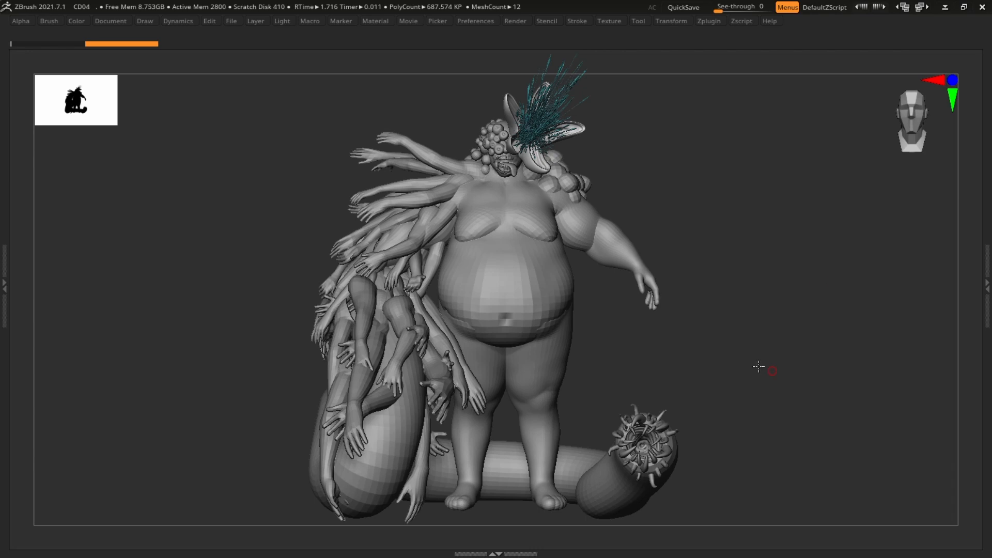
mouse_move(762, 370)
mouse_down()
mouse_move(716, 361)
mouse_move(784, 366)
mouse_up()
mouse_move(746, 243)
mouse_down()
mouse_move(824, 269)
mouse_move(814, 253)
mouse_move(738, 255)
mouse_move(717, 238)
mouse_move(813, 250)
mouse_move(804, 237)
mouse_move(811, 259)
mouse_move(824, 257)
mouse_move(803, 242)
mouse_move(911, 270)
mouse_move(842, 262)
mouse_move(844, 283)
mouse_move(719, 261)
mouse_up()
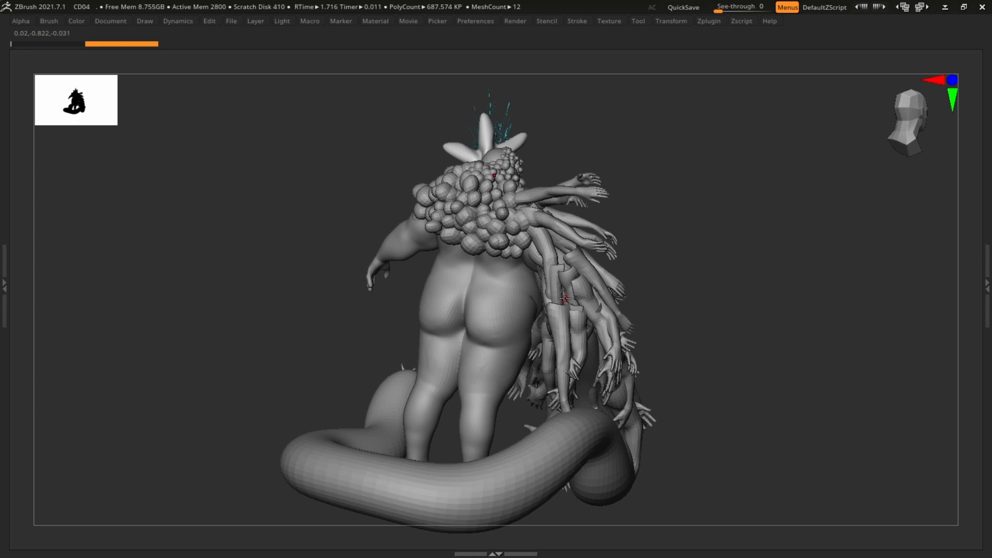
mouse_move(721, 250)
mouse_down()
mouse_move(822, 259)
mouse_move(720, 255)
mouse_move(815, 264)
mouse_move(783, 266)
mouse_move(807, 271)
mouse_up()
mouse_move(762, 311)
mouse_down()
mouse_move(789, 310)
mouse_move(691, 311)
mouse_move(789, 313)
mouse_move(788, 303)
mouse_up()
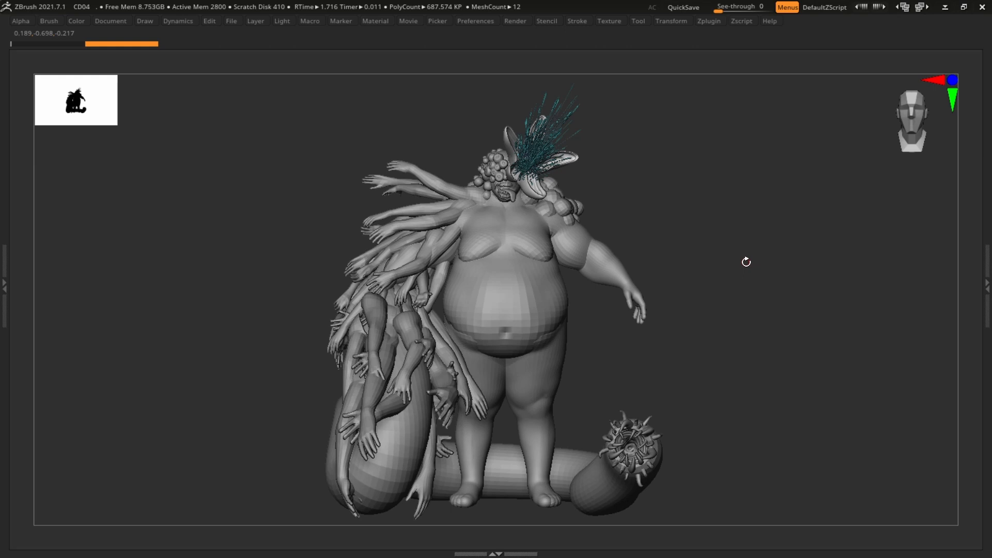
mouse_move(815, 306)
mouse_down()
mouse_move(738, 290)
mouse_move(822, 310)
mouse_move(830, 297)
mouse_up()
mouse_move(830, 302)
mouse_down()
mouse_move(795, 301)
mouse_move(842, 306)
mouse_up()
drag(776, 296, 764, 297)
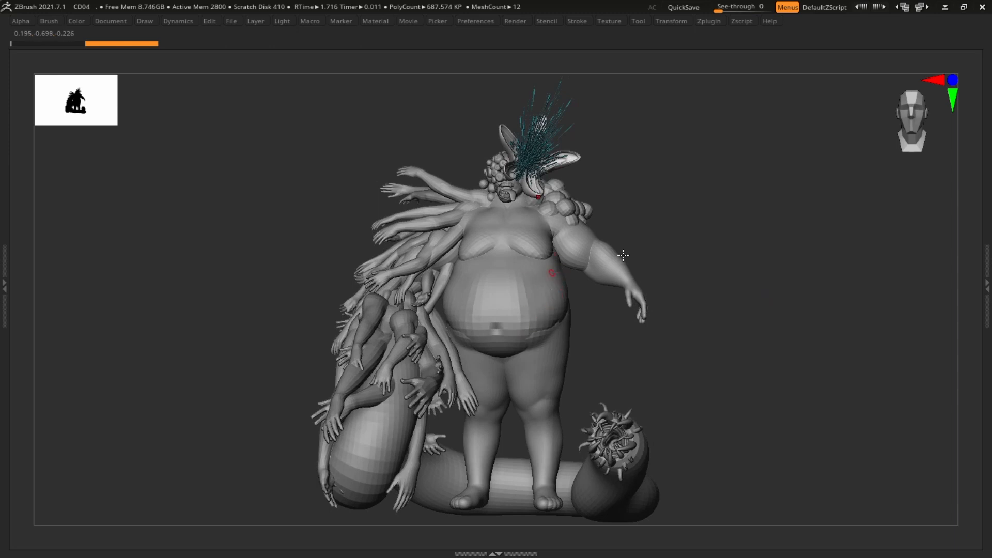
drag(690, 246, 552, 218)
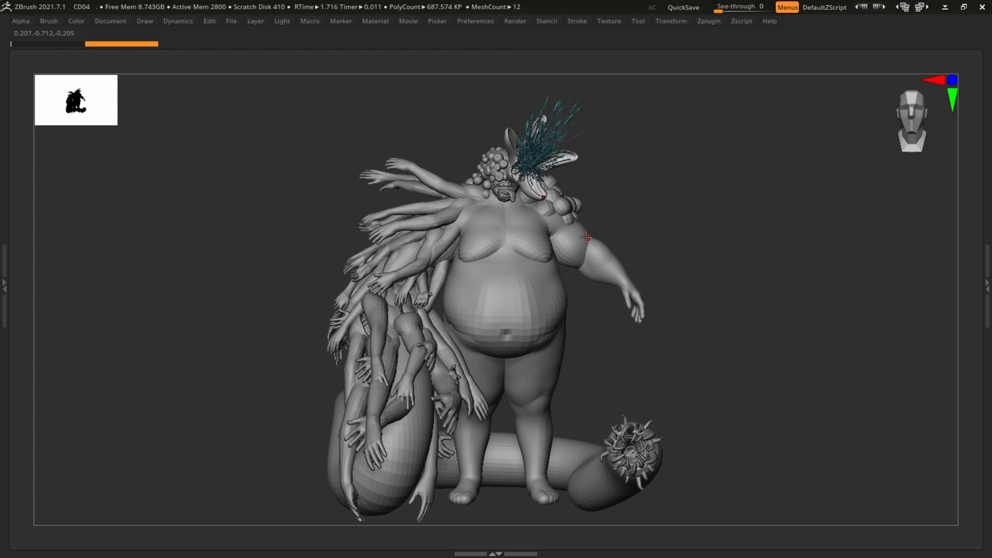
mouse_move(800, 265)
mouse_down()
mouse_move(801, 275)
mouse_move(784, 266)
mouse_move(808, 283)
mouse_move(831, 280)
mouse_up()
mouse_move(787, 306)
mouse_down()
mouse_move(729, 312)
mouse_move(722, 298)
mouse_up()
mouse_move(803, 272)
mouse_down()
mouse_move(786, 310)
mouse_move(864, 350)
mouse_move(817, 327)
mouse_up()
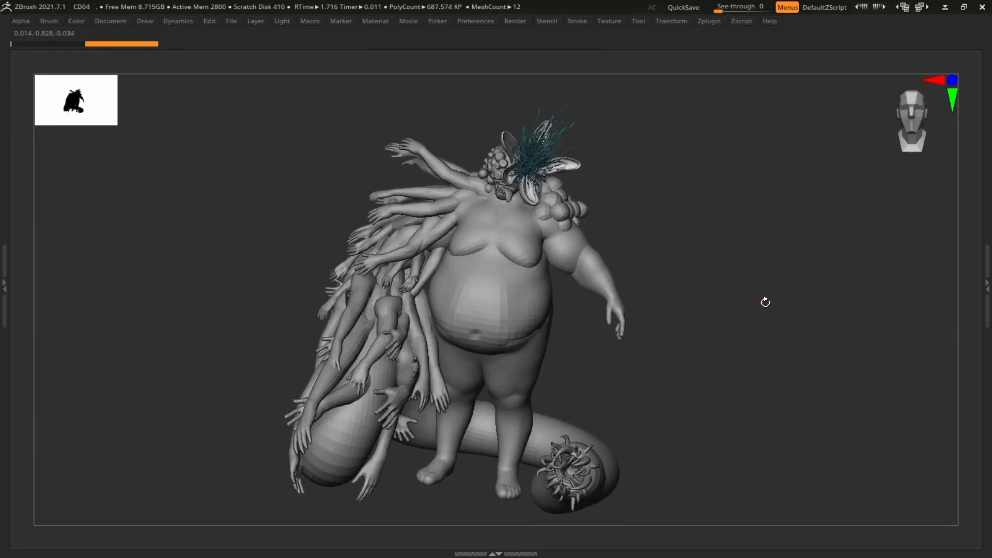
drag(766, 302, 789, 284)
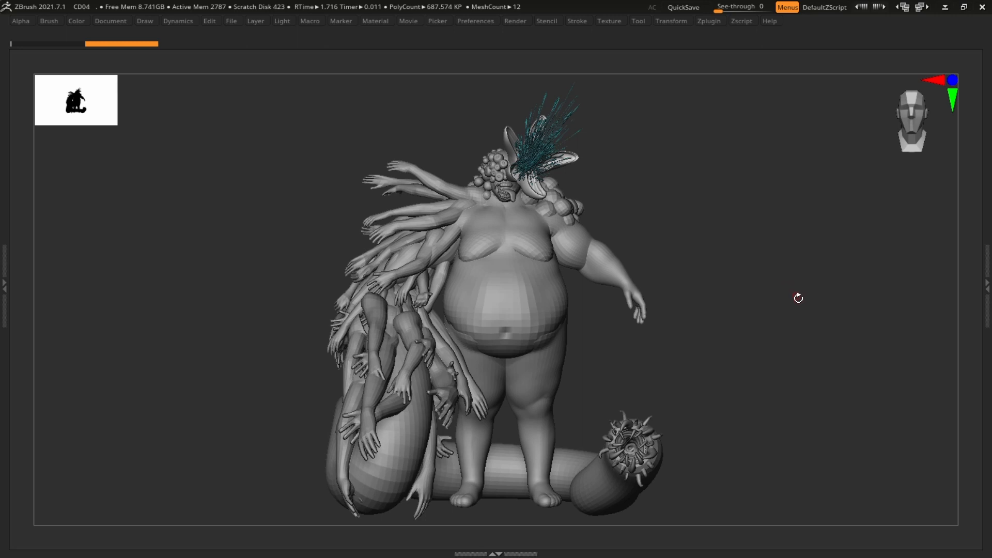
mouse_move(798, 296)
mouse_down()
mouse_move(716, 287)
mouse_move(786, 287)
mouse_up()
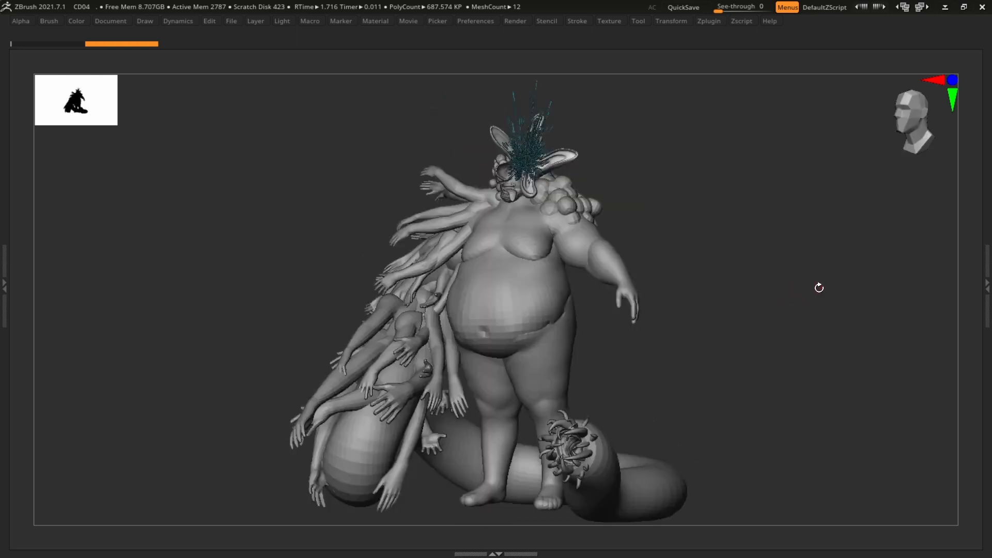
mouse_move(819, 288)
mouse_down()
mouse_move(870, 285)
mouse_move(837, 310)
mouse_move(842, 296)
mouse_up()
Decline turning on Sticky Keys and return to the front view of the creature.
key(shift)
key(shift)
key(shift)
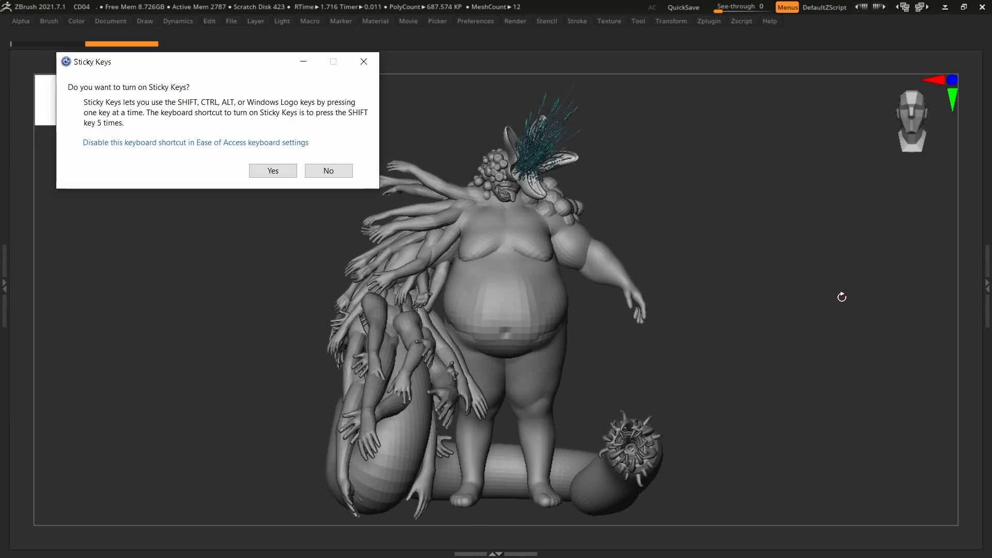
click(324, 173)
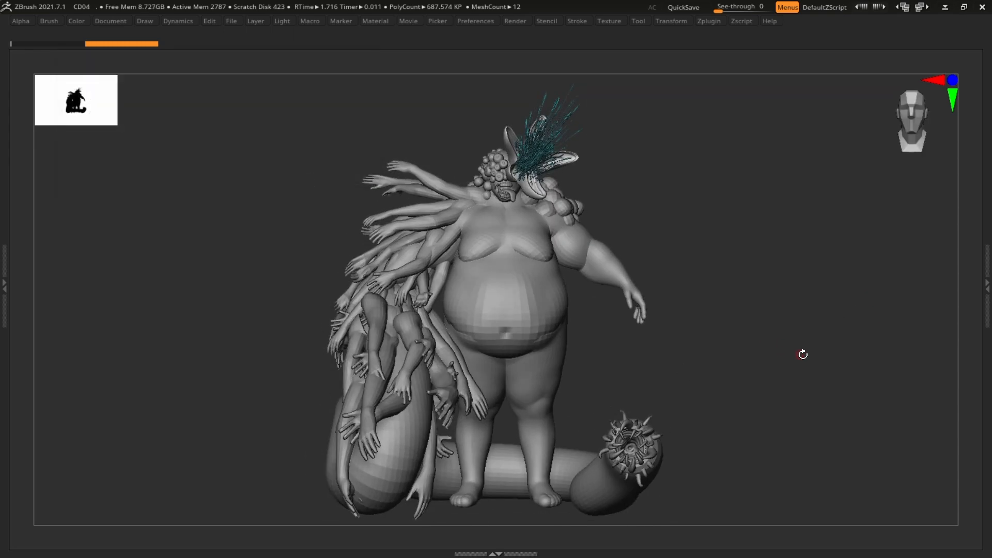
mouse_move(804, 354)
mouse_down()
mouse_move(698, 339)
mouse_move(815, 334)
mouse_up()
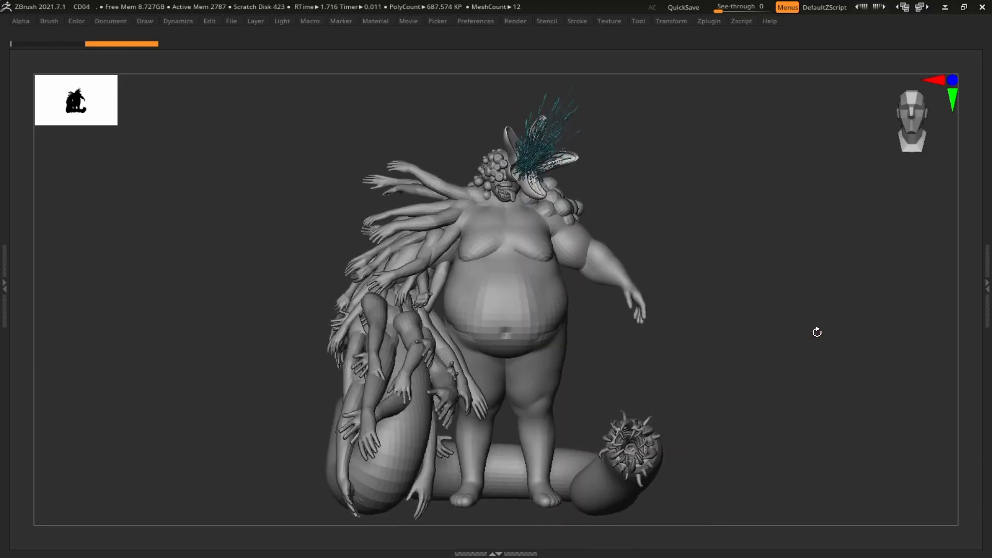